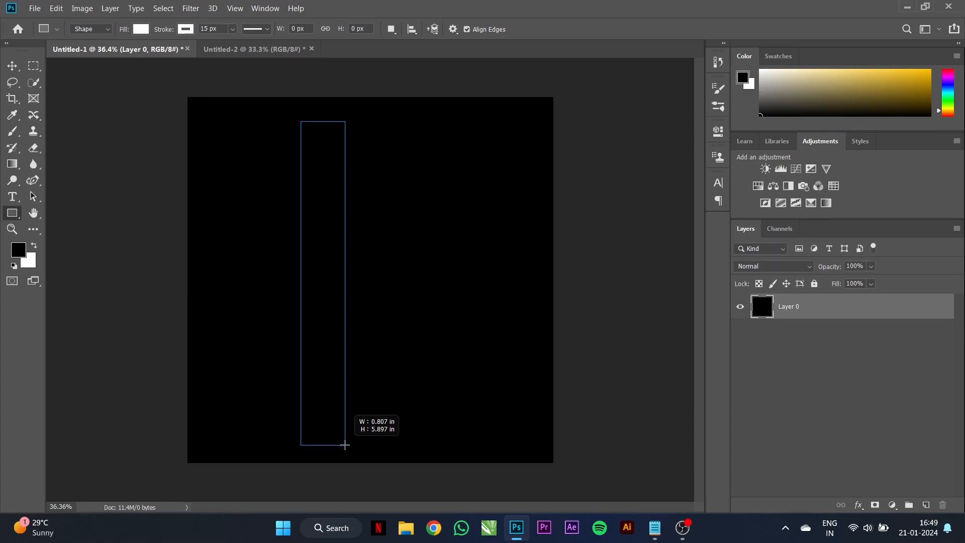
# - Give the white rectangle a linear gradient fill and change its black color stop to yellow faf707
pyautogui.click(539, 205)
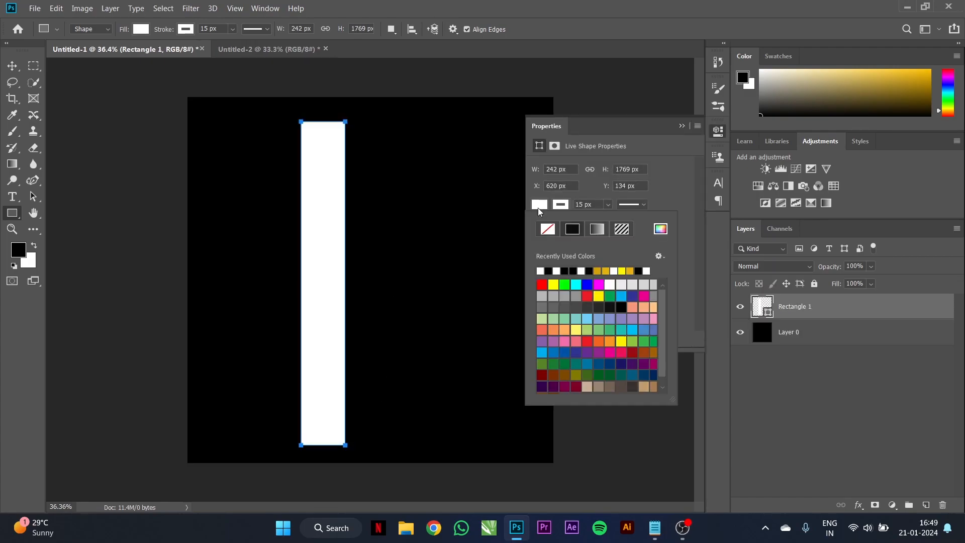
pyautogui.click(596, 229)
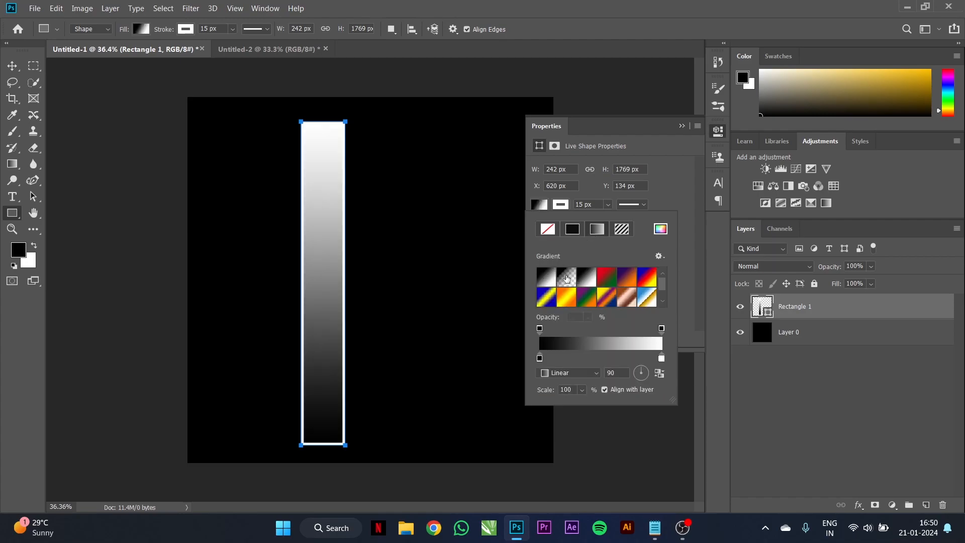
pyautogui.doubleClick(540, 358)
pyautogui.moveTo(422, 209); pyautogui.dragTo(460, 155)
pyautogui.moveTo(496, 219); pyautogui.dragTo(496, 240)
pyautogui.moveTo(459, 155); pyautogui.dragTo(472, 108)
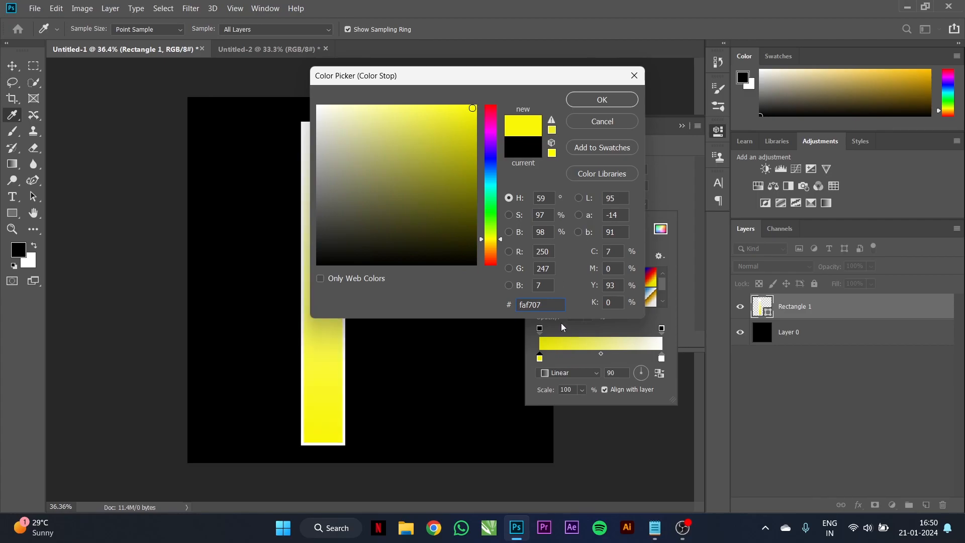
pyautogui.click(619, 99)
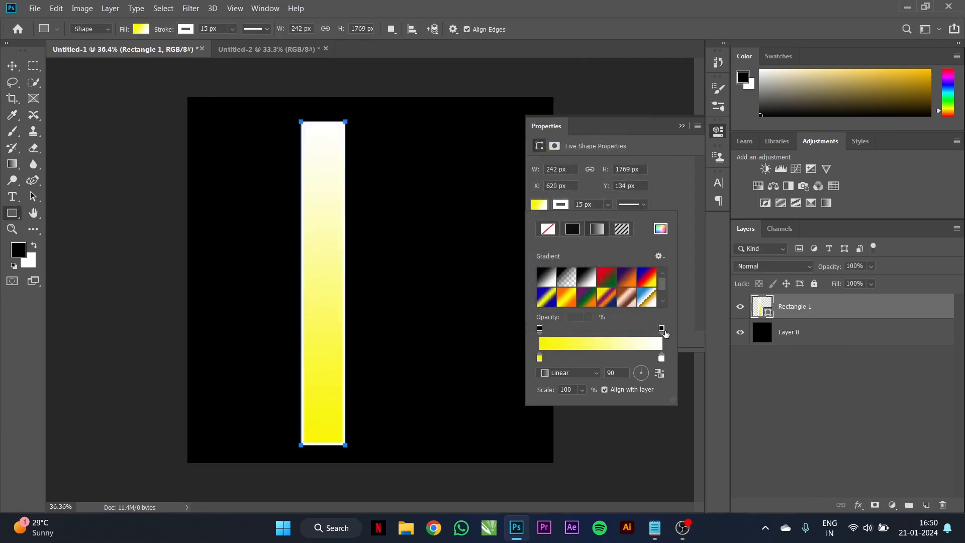
# - Set the gradient's white stop to orange f6ba02 and rearrange the stops so yellow fills the bar's top and orange its lower half
pyautogui.doubleClick(662, 358)
pyautogui.moveTo(498, 219); pyautogui.dragTo(496, 248)
pyautogui.click(461, 144)
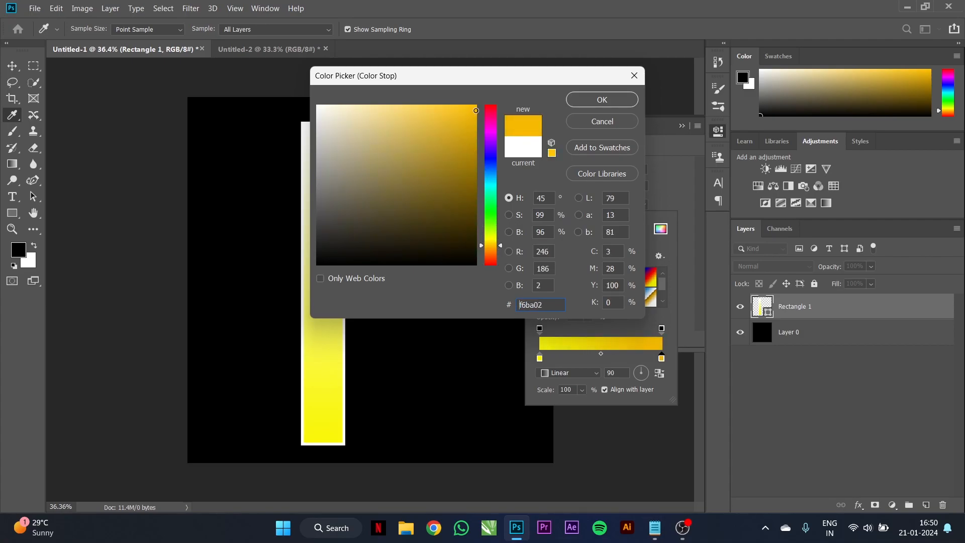
pyautogui.click(583, 99)
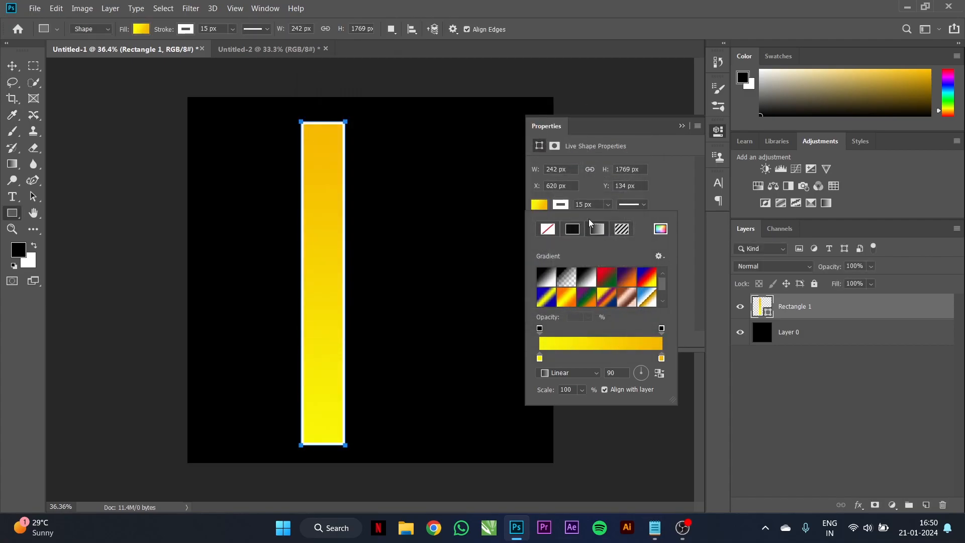
pyautogui.moveTo(661, 358)
pyautogui.mouseDown()
pyautogui.moveTo(593, 358)
pyautogui.moveTo(662, 358)
pyautogui.mouseUp()
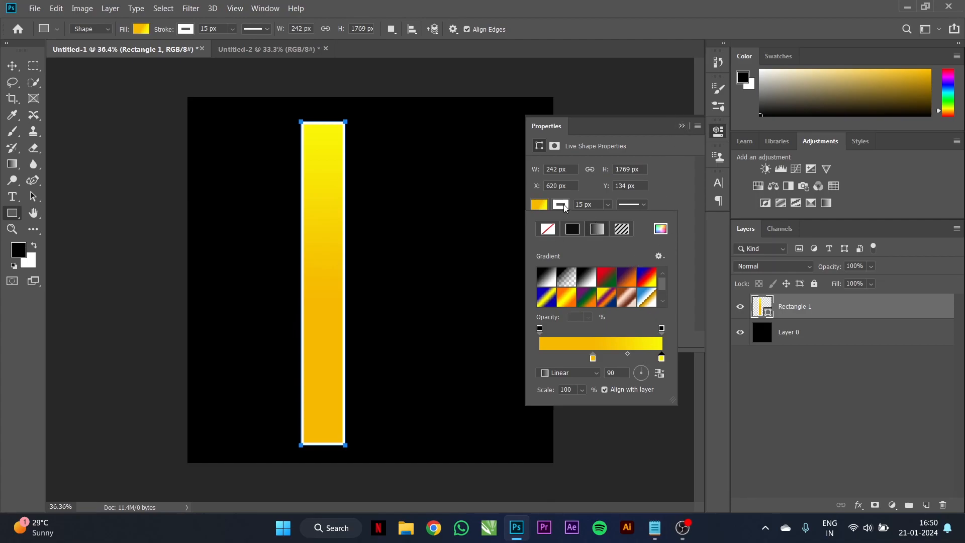
# - Remove the rectangle's stroke and place a duplicate of the bar beside it, leaving a narrow gap
pyautogui.click(564, 206)
pyautogui.click(547, 229)
pyautogui.click(683, 126)
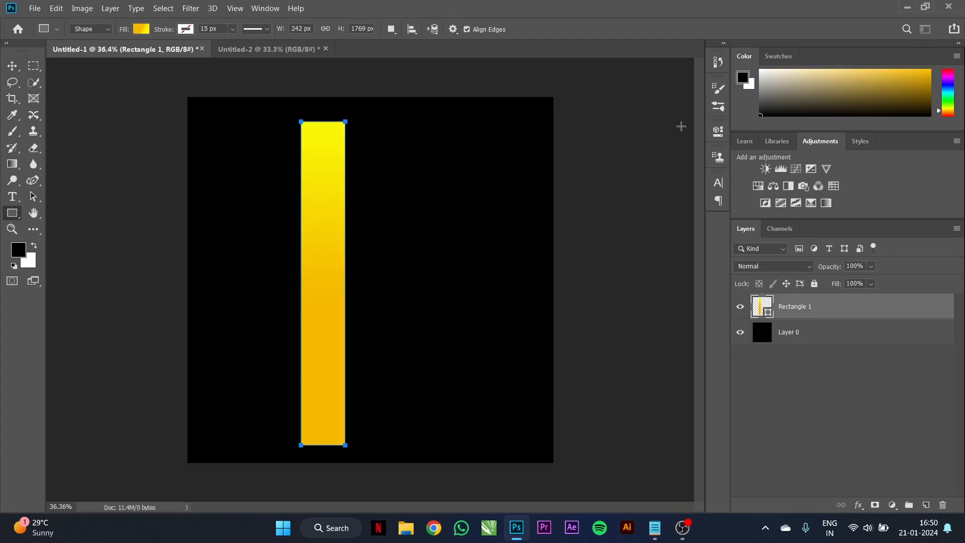
pyautogui.click(12, 66)
pyautogui.moveTo(323, 244); pyautogui.dragTo(378, 245)
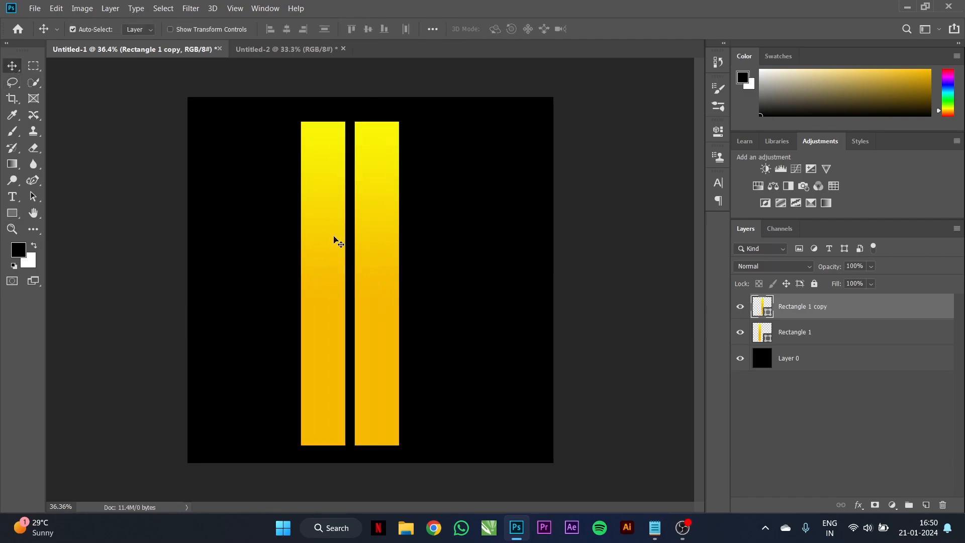
# - Rotate both bars together about 30° clockwise and enlarge them to run diagonally across the whole canvas
pyautogui.keyDown('shift'); pyautogui.click(334, 242); pyautogui.keyUp('shift')
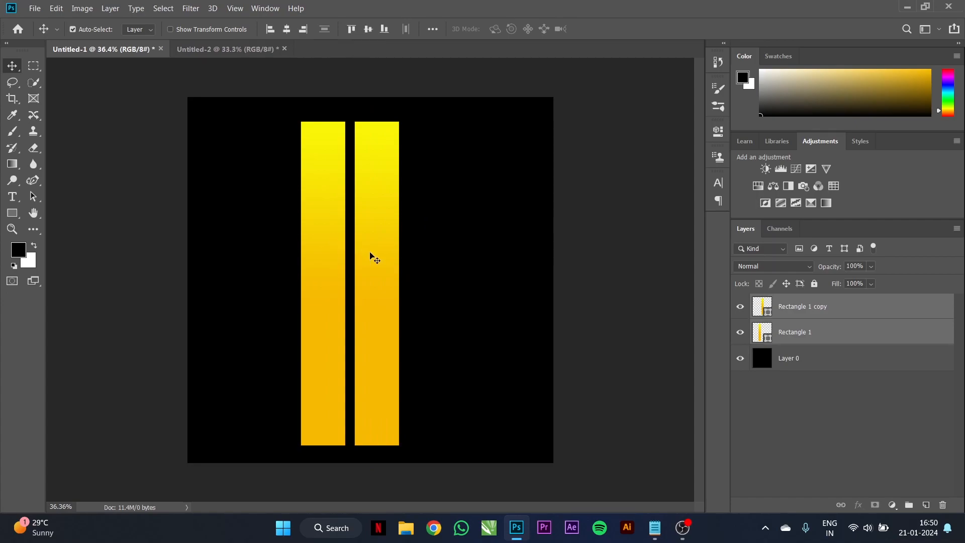
pyautogui.keyDown('shift'); pyautogui.click(336, 227); pyautogui.keyUp('shift')
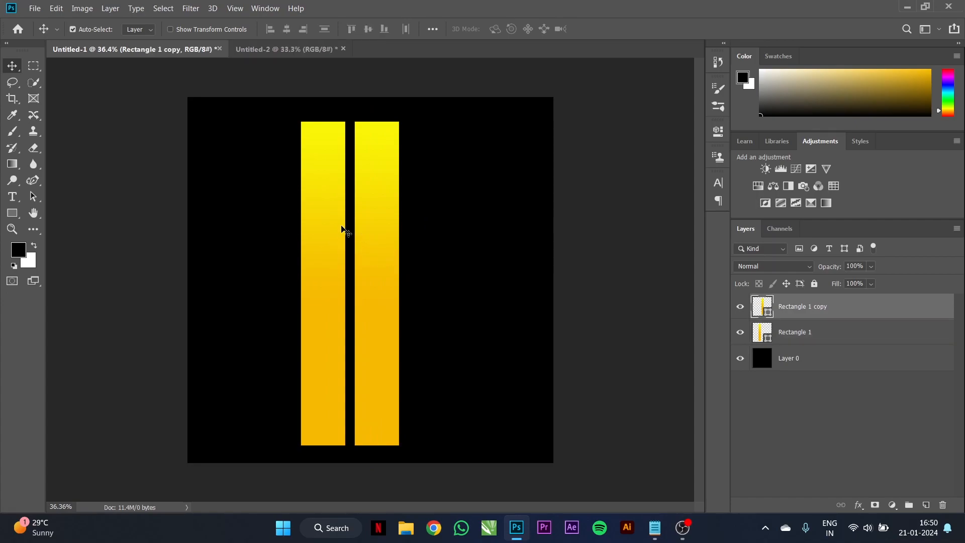
pyautogui.keyDown('shift'); pyautogui.click(341, 227); pyautogui.keyUp('shift')
pyautogui.hotkey('ctrl', 't')
pyautogui.moveTo(405, 113); pyautogui.dragTo(595, 83)
pyautogui.moveTo(226, 399); pyautogui.dragTo(152, 472)
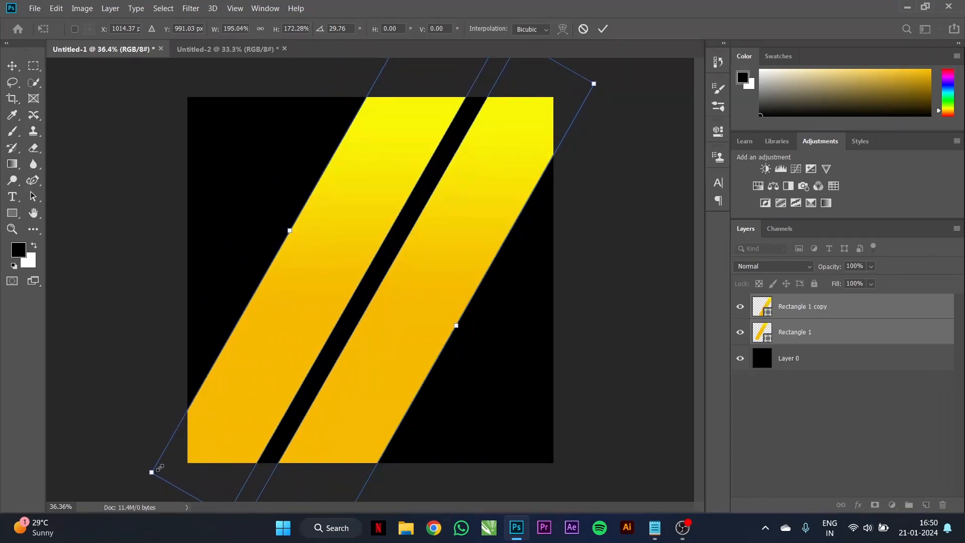
pyautogui.moveTo(338, 422); pyautogui.dragTo(311, 409)
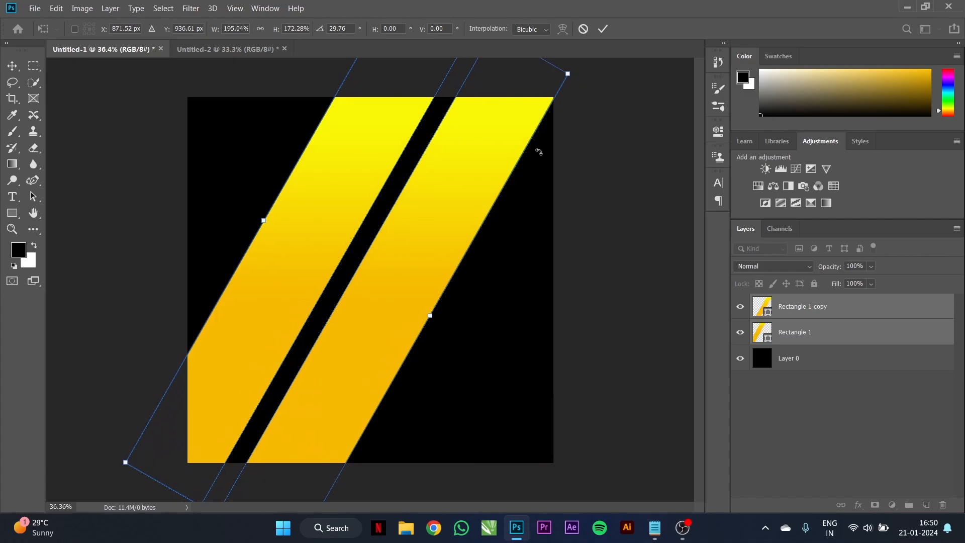
# - Tilt the two bars slightly further clockwise, reposition them along the canvas diagonal and apply the transform
pyautogui.moveTo(579, 75); pyautogui.dragTo(601, 101)
pyautogui.moveTo(487, 173); pyautogui.dragTo(487, 183)
pyautogui.moveTo(595, 116); pyautogui.dragTo(559, 101)
pyautogui.moveTo(455, 152); pyautogui.dragTo(475, 162)
pyautogui.moveTo(592, 101); pyautogui.dragTo(586, 97)
pyautogui.click(602, 29)
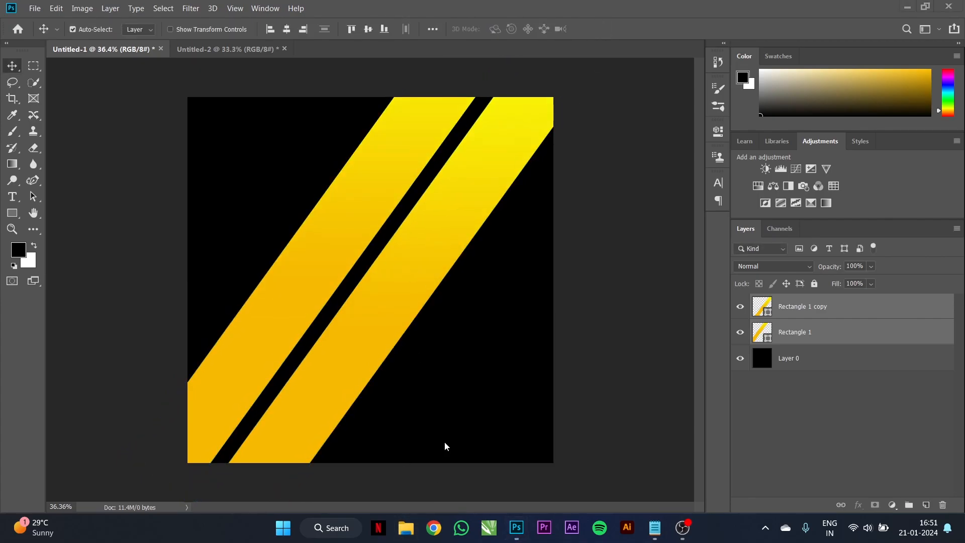
# - Place the Untitled-1 shoe image from the desktop's New folder onto the canvas and flip it horizontally
pyautogui.hotkey('alt', 'Tab')
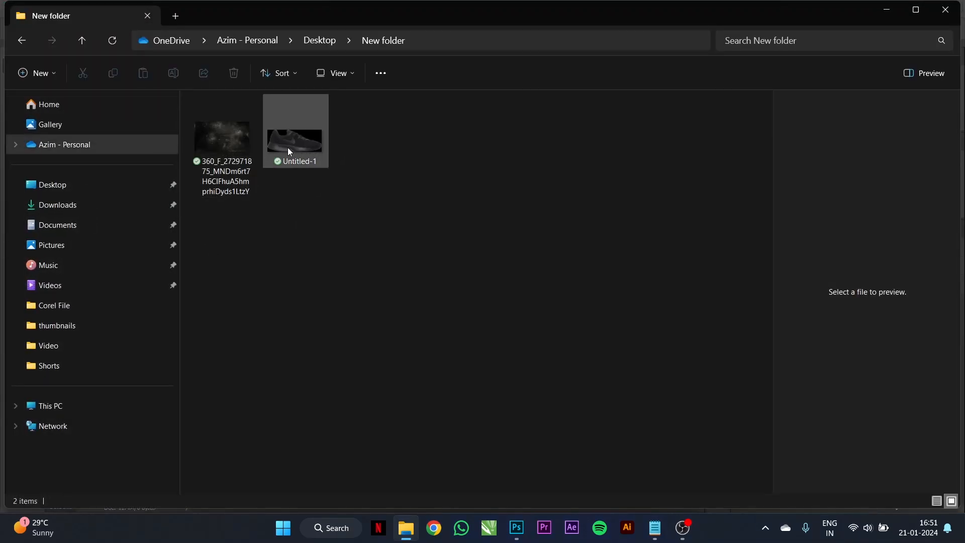
pyautogui.click(287, 147)
pyautogui.moveTo(302, 146); pyautogui.dragTo(405, 326)
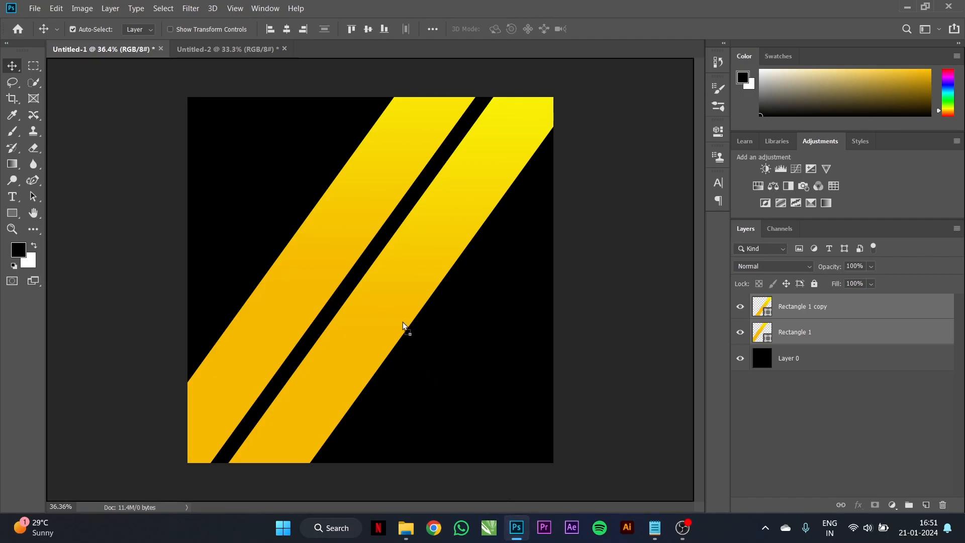
pyautogui.moveTo(376, 263); pyautogui.dragTo(377, 265)
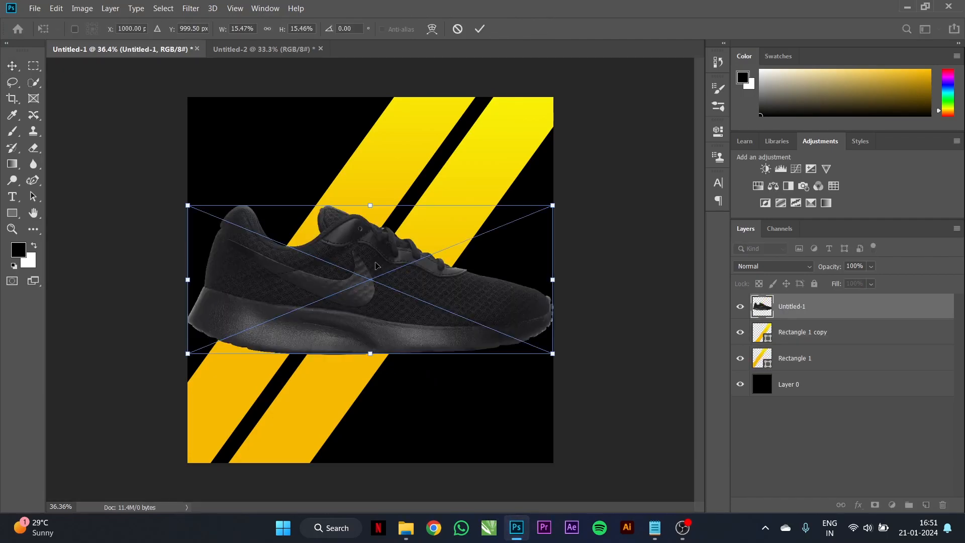
pyautogui.rightClick(392, 294)
pyautogui.click(437, 434)
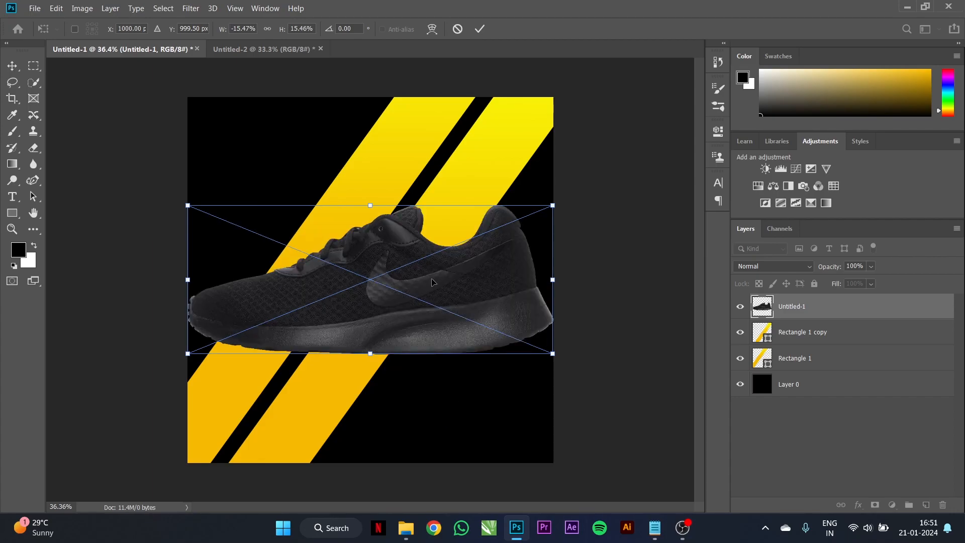
pyautogui.click(479, 29)
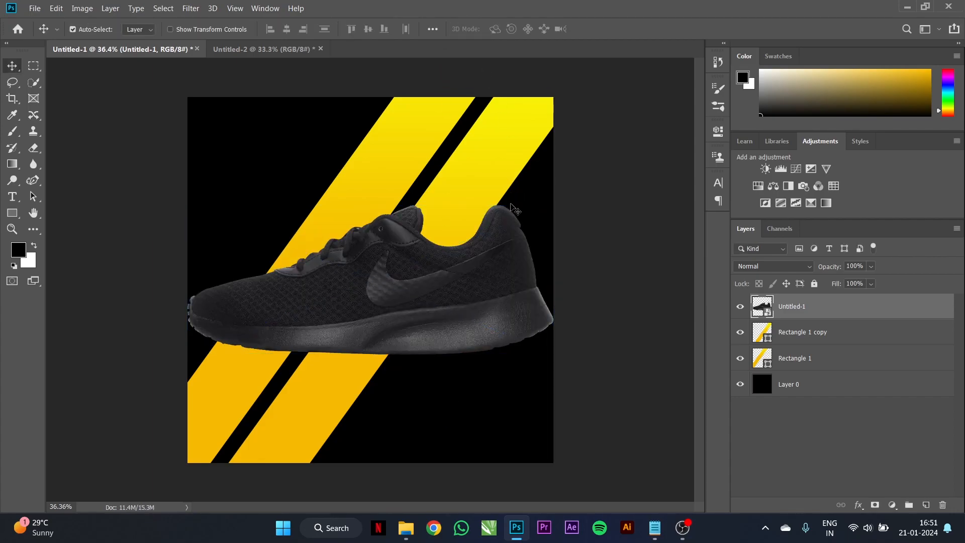
# - Scale the shoe to about 12.7%, rotate it to about -38.7° and position it over the yellow stripes
pyautogui.moveTo(501, 258); pyautogui.dragTo(508, 250)
pyautogui.hotkey('ctrl', 't')
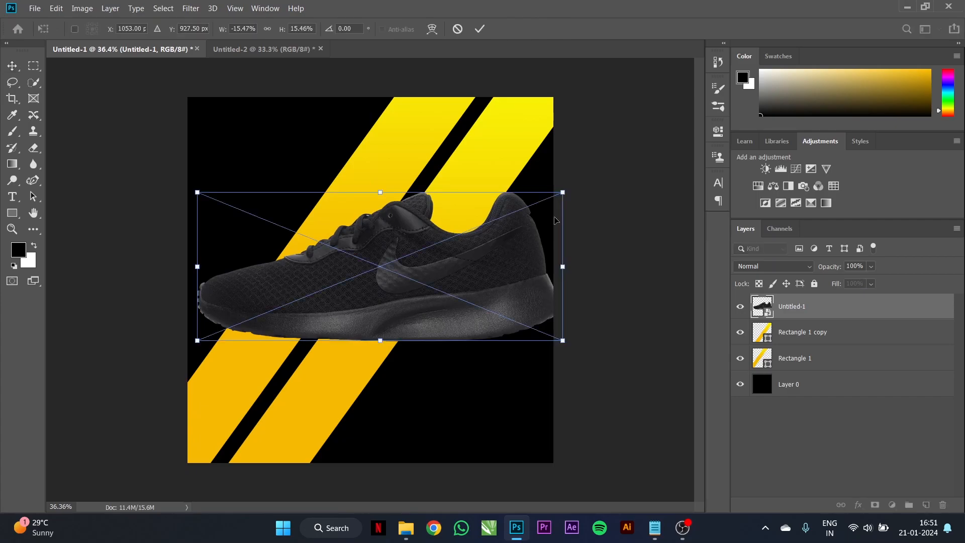
pyautogui.moveTo(572, 190); pyautogui.dragTo(456, 163)
pyautogui.moveTo(457, 261); pyautogui.dragTo(444, 237)
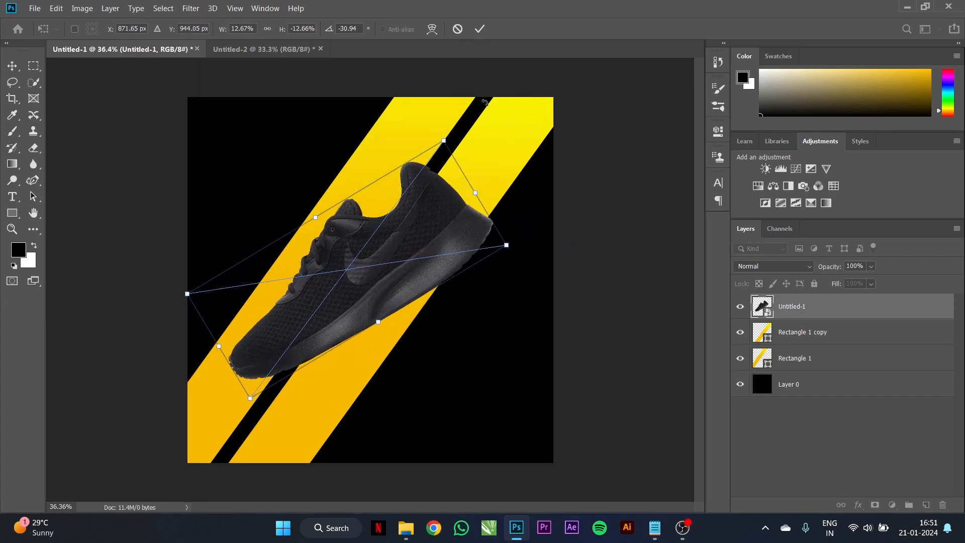
pyautogui.moveTo(462, 132); pyautogui.dragTo(445, 114)
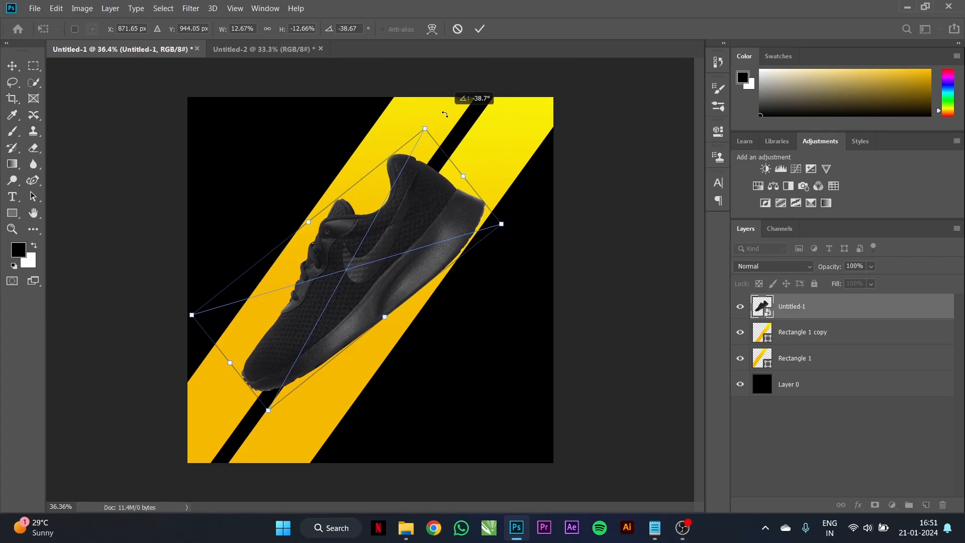
pyautogui.moveTo(395, 238); pyautogui.dragTo(404, 219)
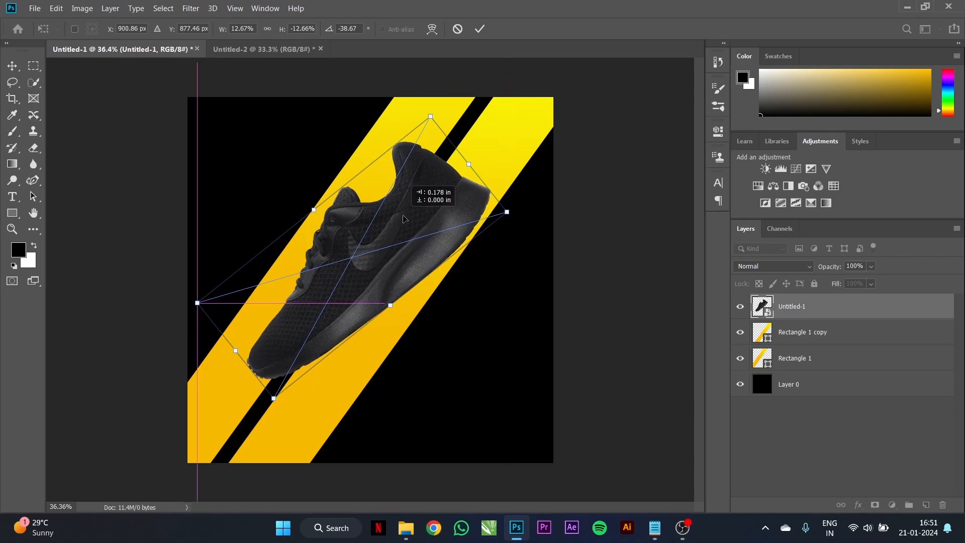
pyautogui.click(479, 29)
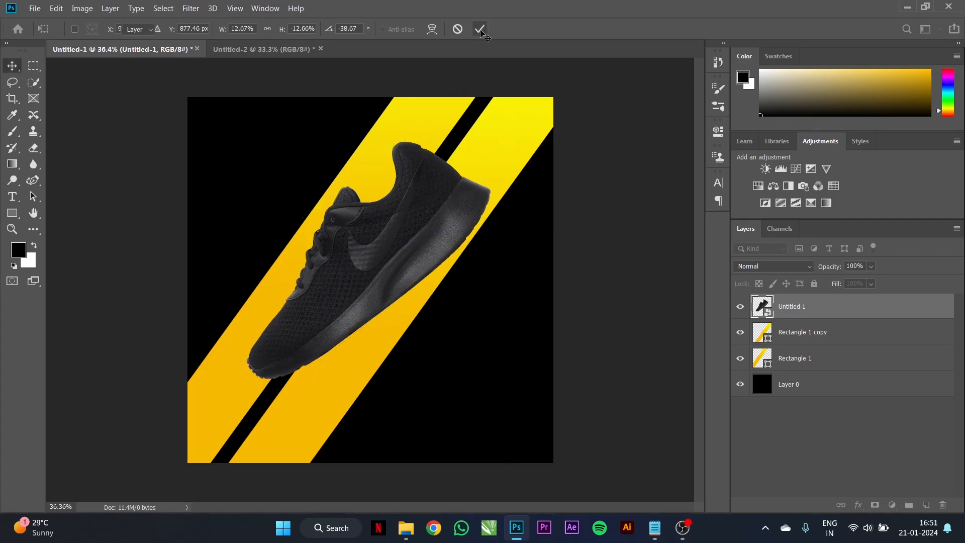
# - Rotate both stripe layers slightly counterclockwise behind the shoe, nudge them into place and apply the transform
pyautogui.click(793, 359)
pyautogui.keyDown('shift'); pyautogui.click(794, 334); pyautogui.keyUp('shift')
pyautogui.hotkey('ctrl', 't')
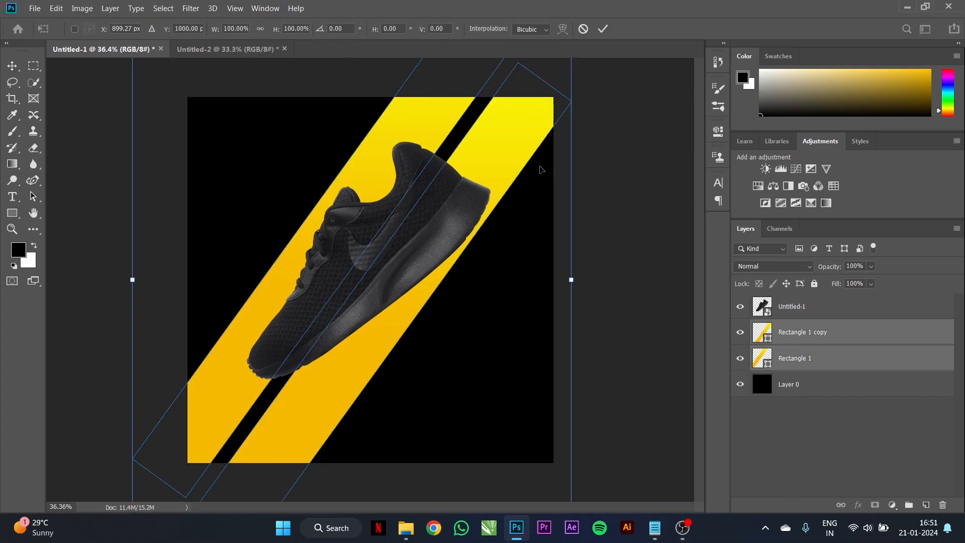
pyautogui.hotkey('ctrl', '-')
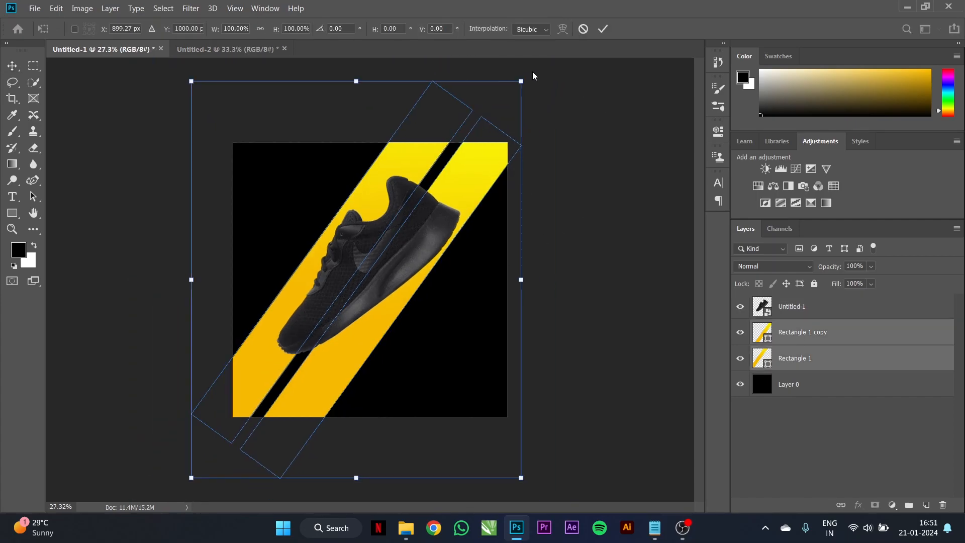
pyautogui.moveTo(529, 79); pyautogui.dragTo(517, 66)
pyautogui.moveTo(475, 158); pyautogui.dragTo(480, 161)
pyautogui.click(603, 29)
pyautogui.scroll(1, 355, 292)
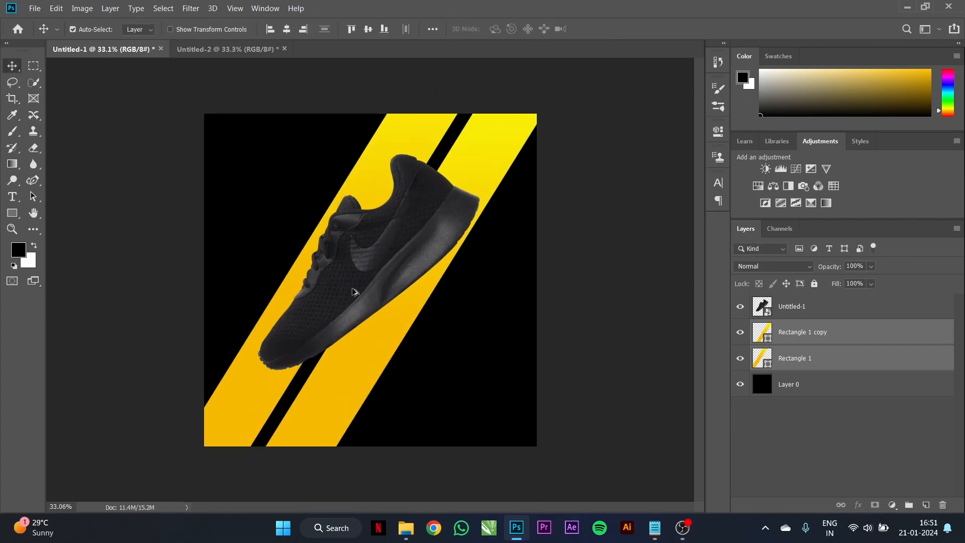
# - Merge the Rectangle 1 and Rectangle 1 copy layers into one layer
pyautogui.click(355, 292)
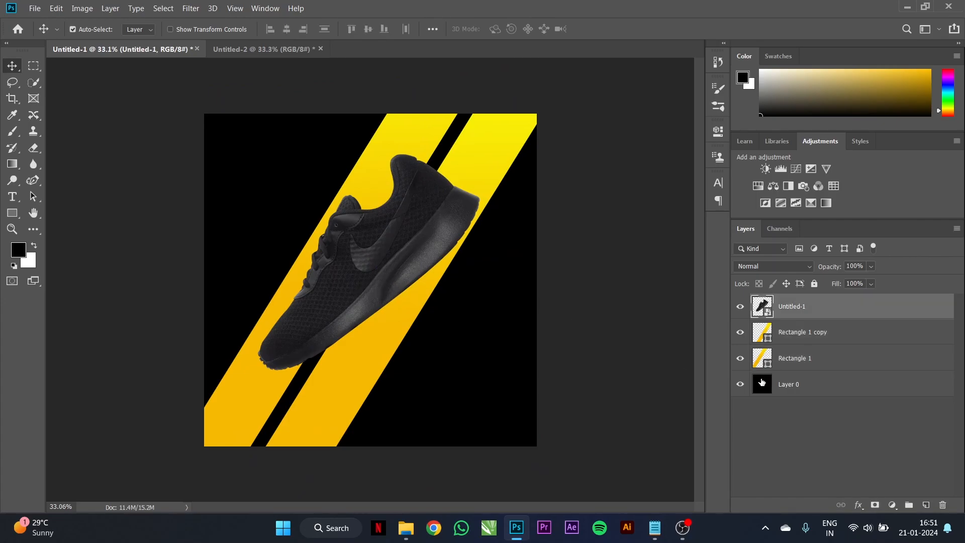
pyautogui.click(785, 360)
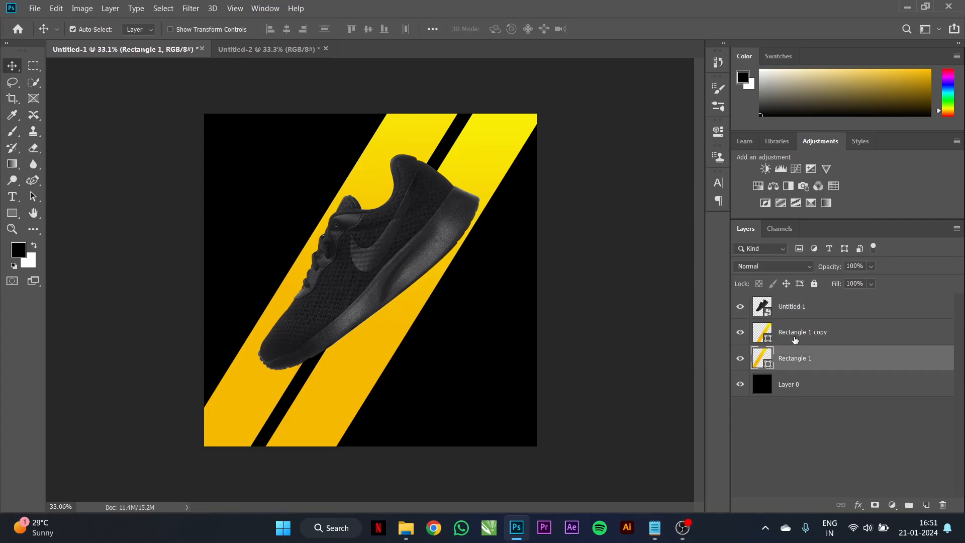
pyautogui.keyDown('shift'); pyautogui.click(793, 340); pyautogui.keyUp('shift')
pyautogui.keyDown('shift'); pyautogui.click(802, 390); pyautogui.keyUp('shift')
pyautogui.rightClick(802, 387)
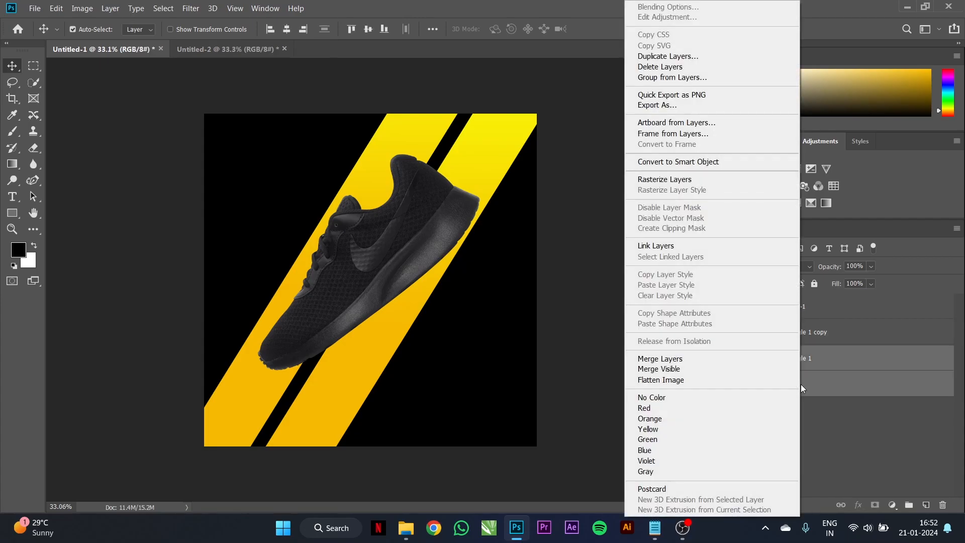
pyautogui.click(855, 341)
pyautogui.click(853, 339)
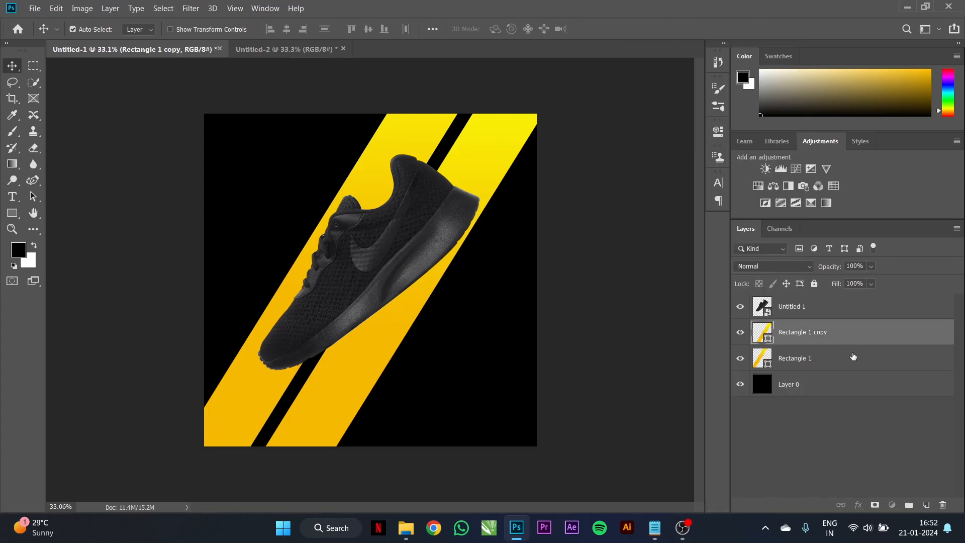
pyautogui.keyDown('shift'); pyautogui.click(855, 357); pyautogui.keyUp('shift')
pyautogui.rightClick(855, 359)
pyautogui.click(752, 361)
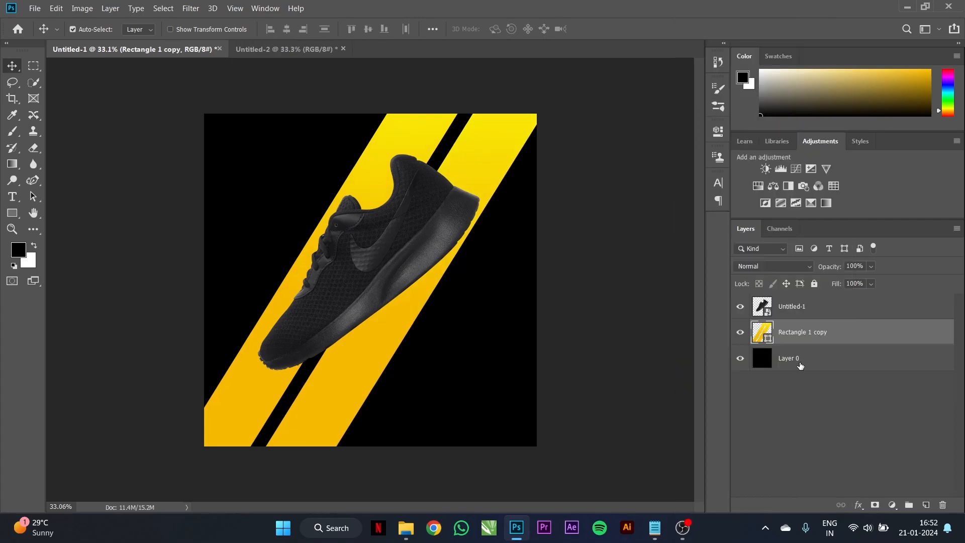
# - Merge the combined stripes layer with the black Layer 0 background
pyautogui.keyDown('shift'); pyautogui.click(803, 359); pyautogui.keyUp('shift')
pyautogui.rightClick(803, 355)
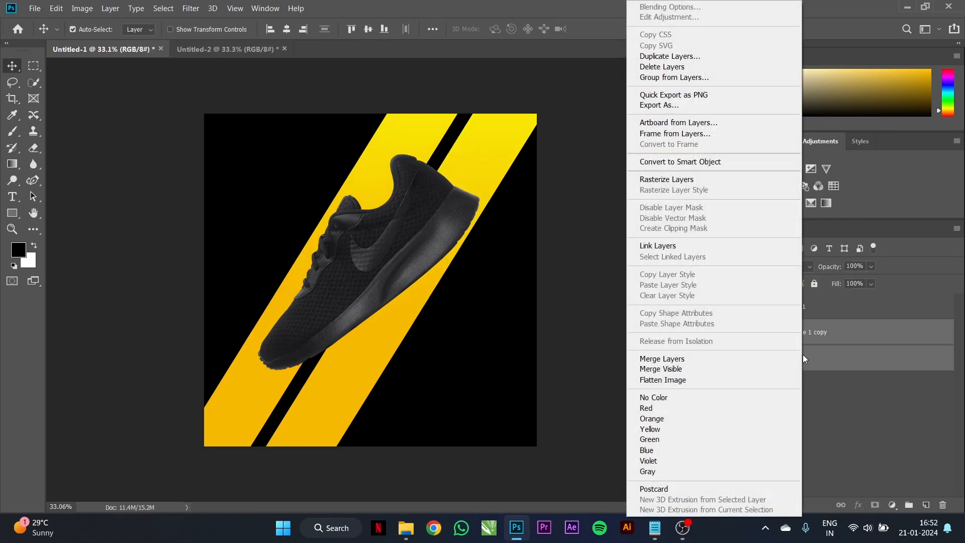
pyautogui.click(721, 355)
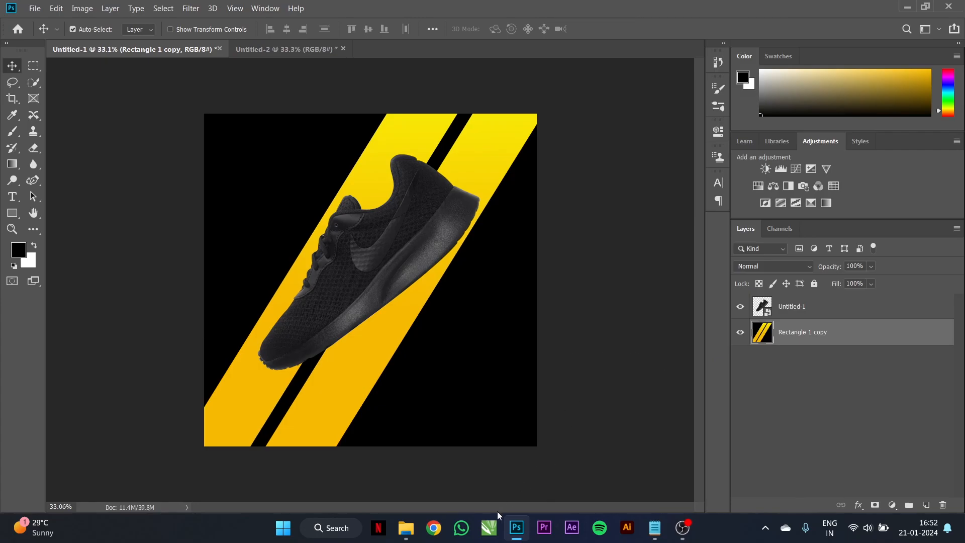
# - Place the dark grunge texture image above the stripes layer, enlarged to cover the whole canvas, and clip it to the stripes layer
pyautogui.click(405, 527)
pyautogui.moveTo(224, 138); pyautogui.dragTo(463, 281)
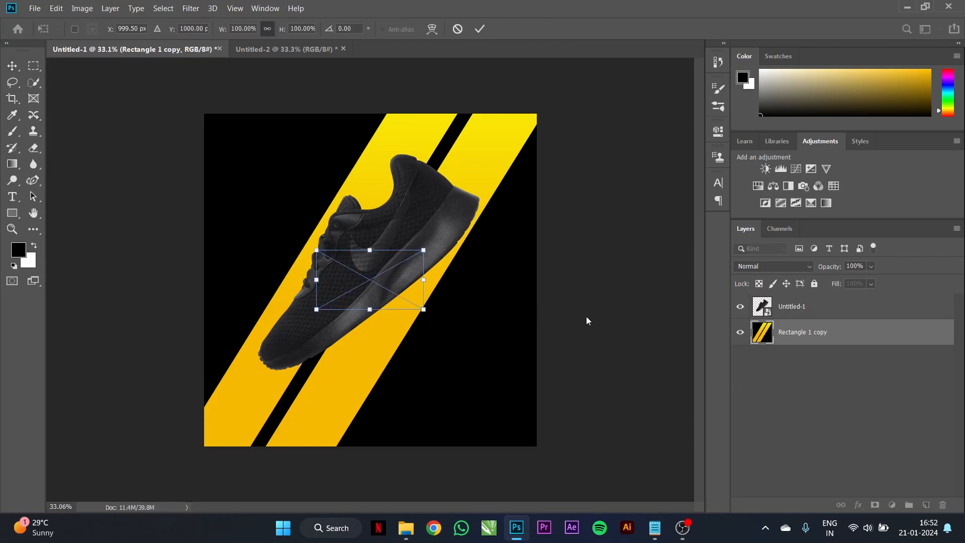
pyautogui.moveTo(424, 311); pyautogui.dragTo(654, 484)
pyautogui.click(480, 28)
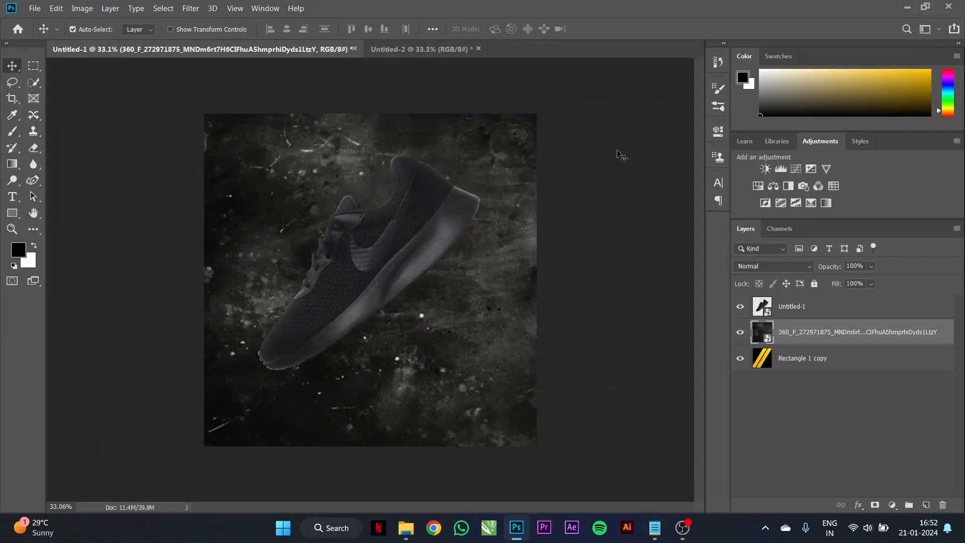
pyautogui.keyDown('alt'); pyautogui.click(775, 345); pyautogui.keyUp('alt')
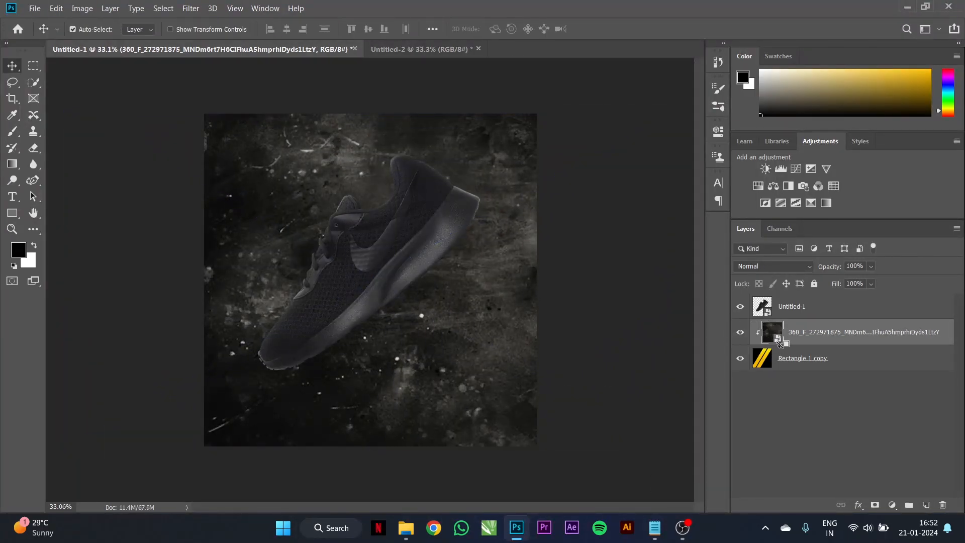
# - Set the clipped texture layer's fill to 35% and its blend mode to Difference
pyautogui.click(871, 284)
pyautogui.moveTo(886, 297); pyautogui.dragTo(869, 297)
pyautogui.click(844, 284)
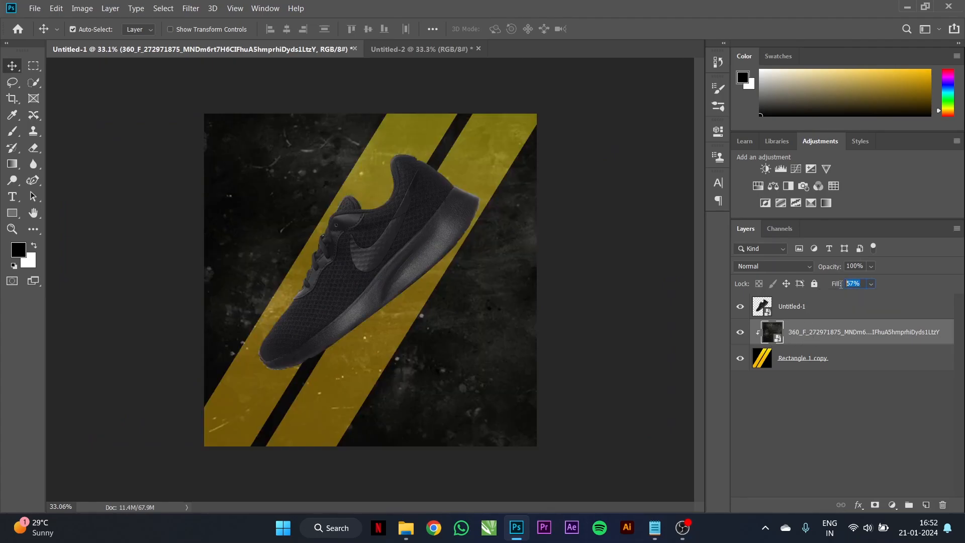
pyautogui.write('35')
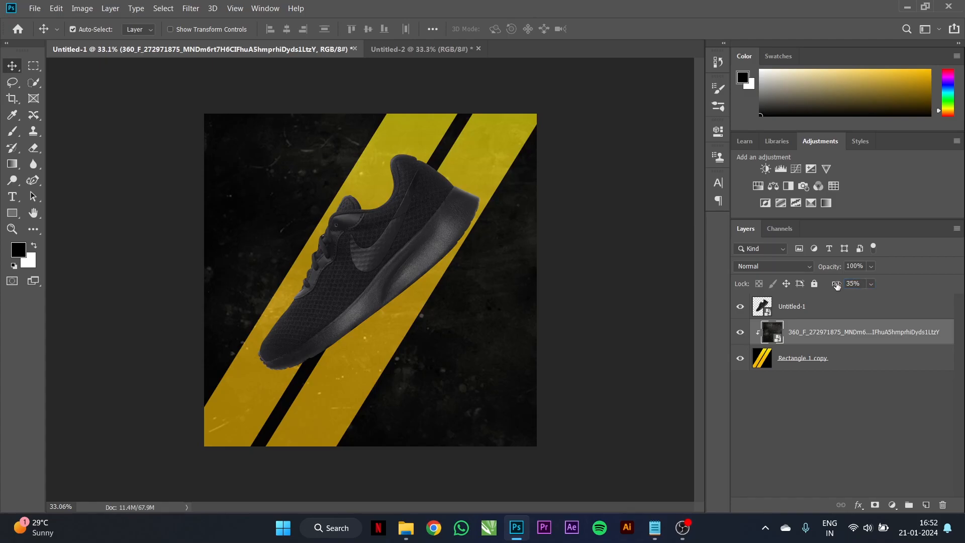
pyautogui.click(764, 269)
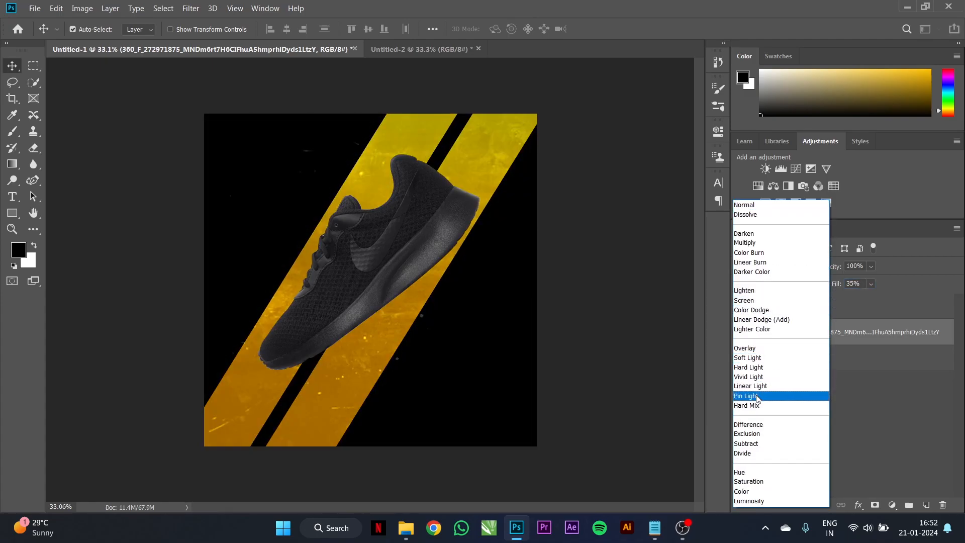
pyautogui.click(752, 426)
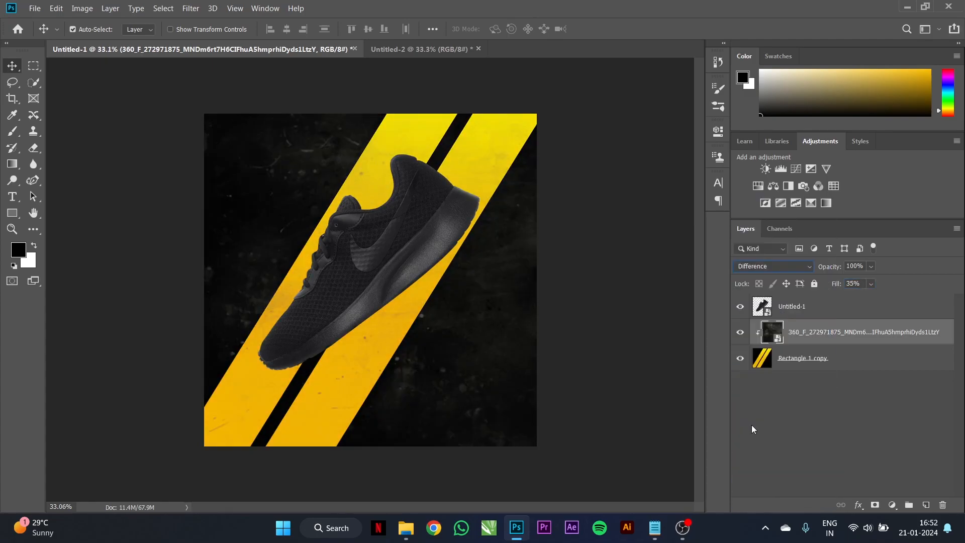
pyautogui.click(792, 379)
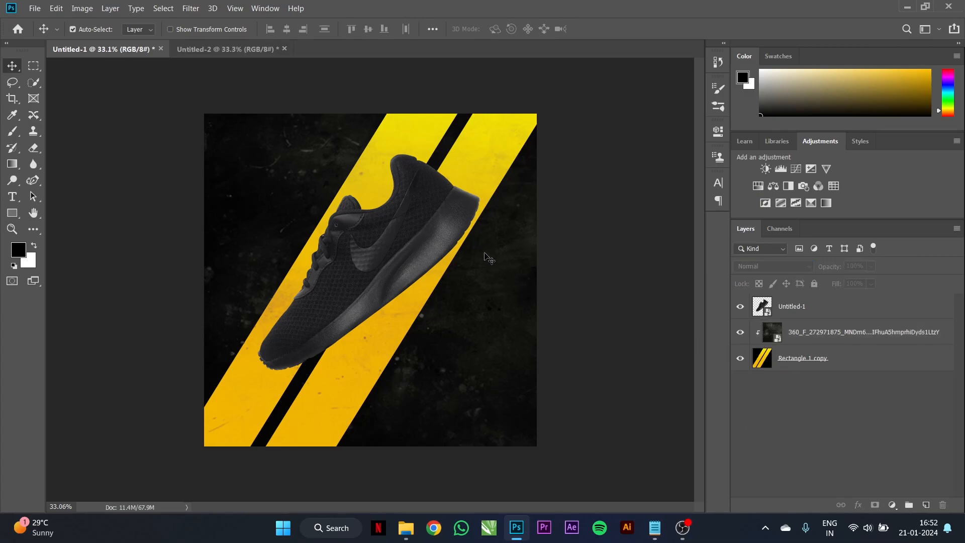
# - Copy SPORT from the text notes and add it as a text layer above the shoe, in the poster's lower right area
pyautogui.click(412, 246)
pyautogui.moveTo(412, 246); pyautogui.dragTo(410, 244)
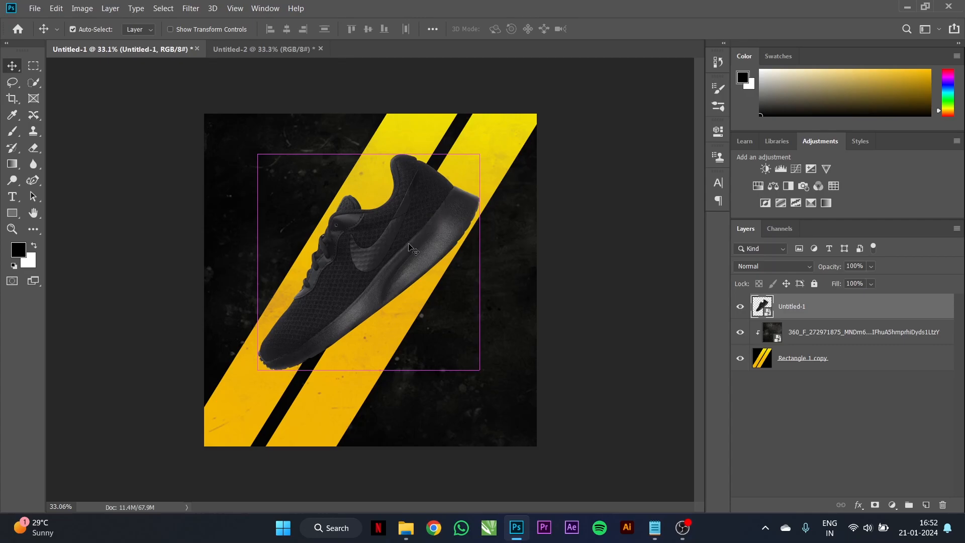
pyautogui.click(12, 196)
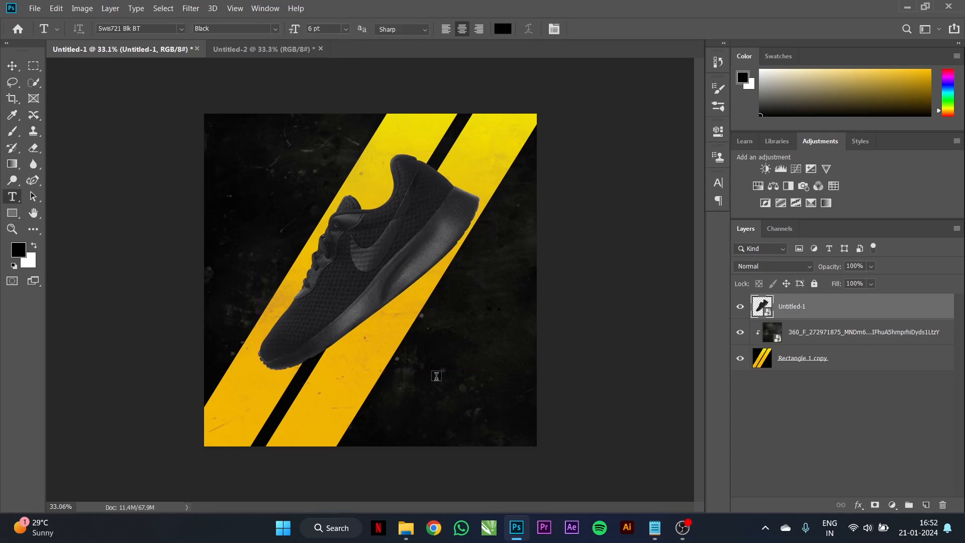
pyautogui.click(654, 527)
pyautogui.moveTo(682, 174); pyautogui.dragTo(642, 172)
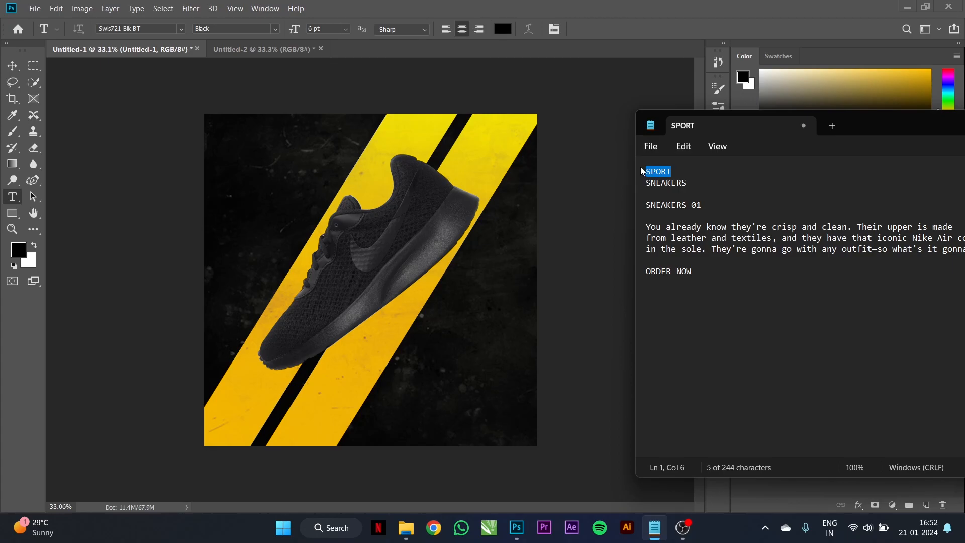
pyautogui.click(491, 290)
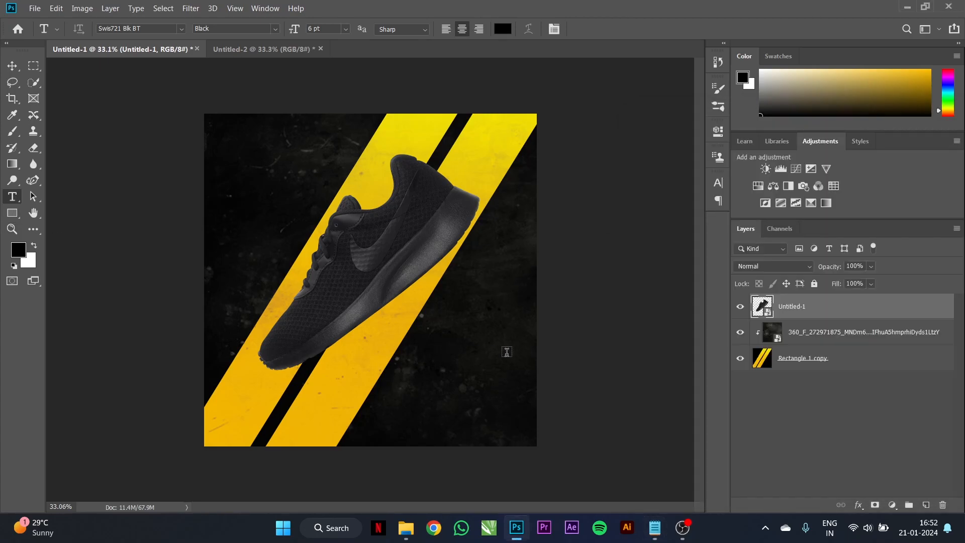
pyautogui.click(444, 350)
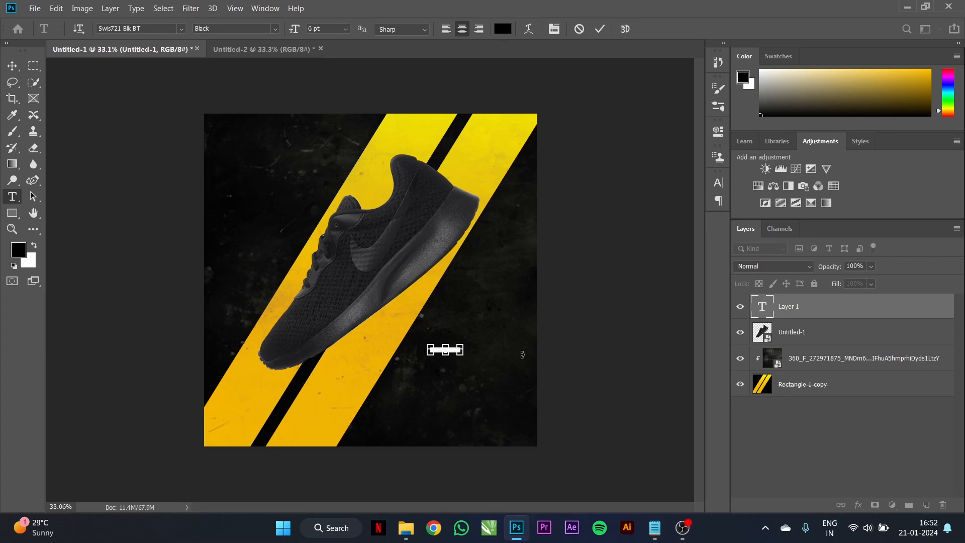
pyautogui.hotkey('ctrl', 'v')
pyautogui.click(600, 29)
# - Enlarge the SPORT text to about 723%, move it over the front part of the shoe and recolor it white
pyautogui.hotkey('ctrl', 't')
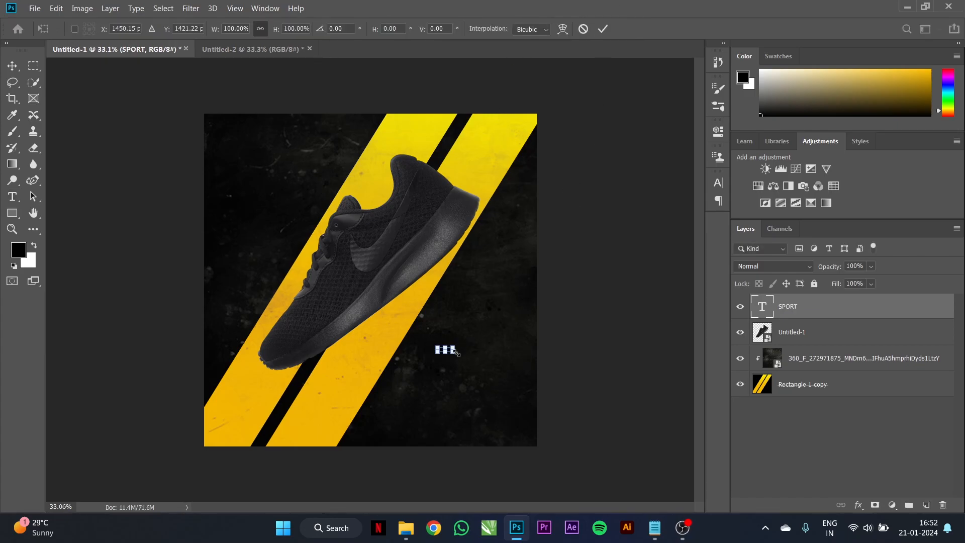
pyautogui.moveTo(455, 352); pyautogui.dragTo(297, 279)
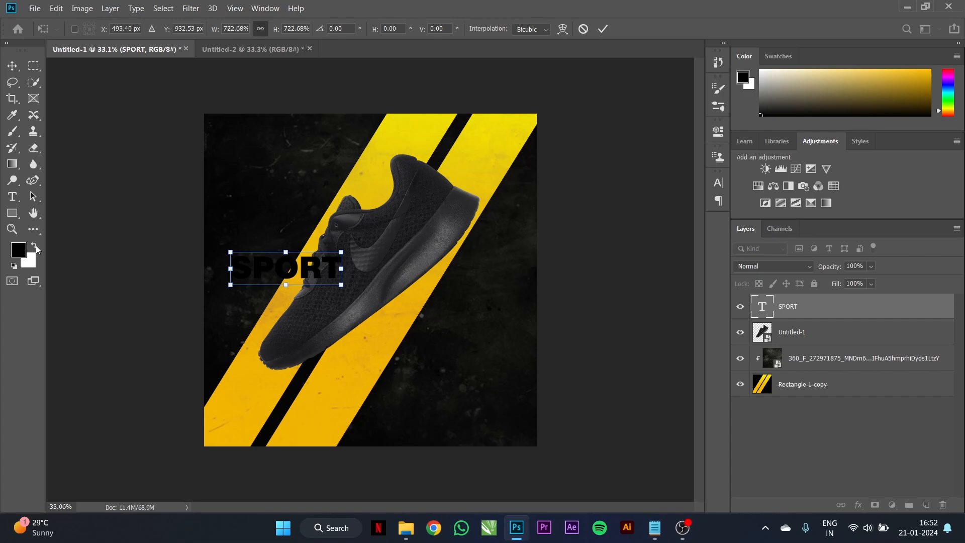
pyautogui.click(602, 29)
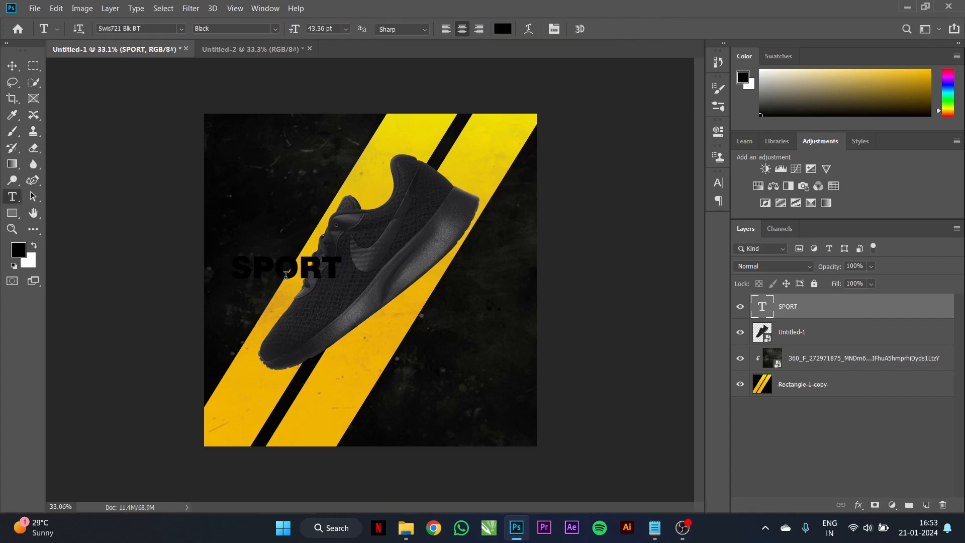
pyautogui.click(12, 70)
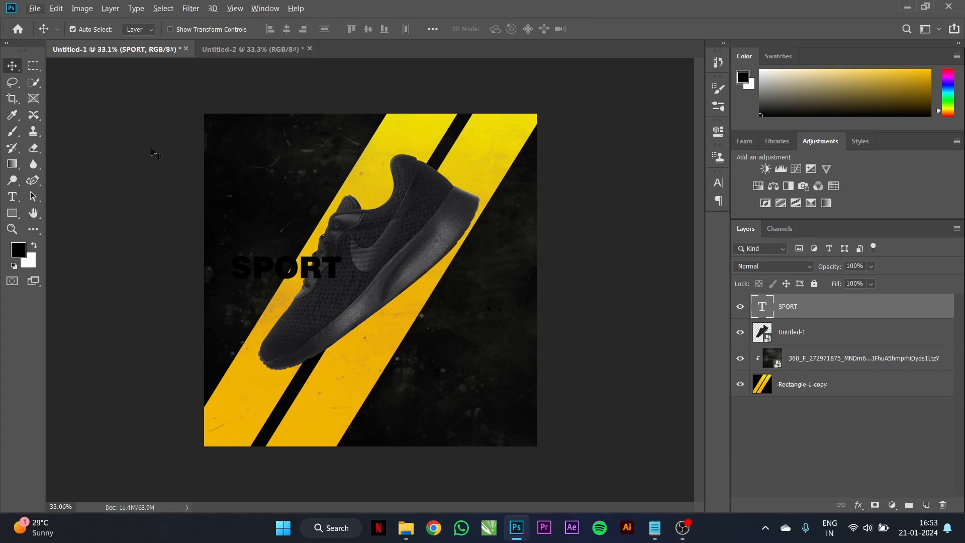
pyautogui.click(35, 245)
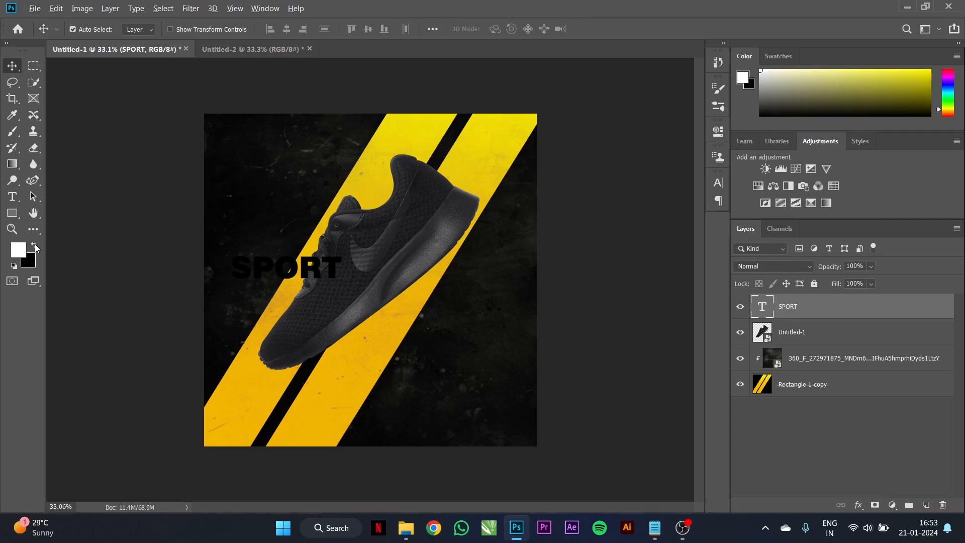
pyautogui.hotkey('alt', 'BackSpace')
# - Scale the white SPORT text to about 260% and center it horizontally across the shoe at Y 893 px
pyautogui.hotkey('ctrl', 't')
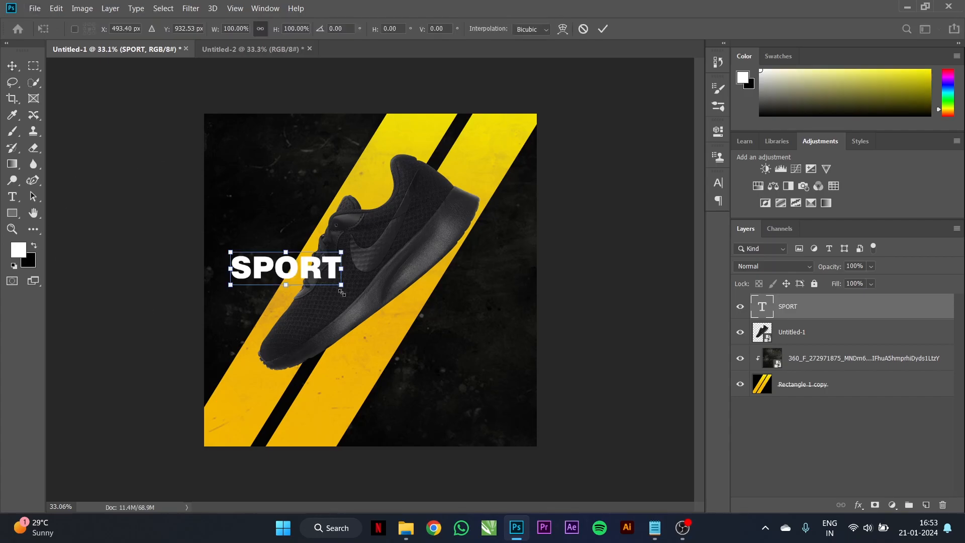
pyautogui.moveTo(343, 290); pyautogui.dragTo(512, 371)
pyautogui.moveTo(427, 304); pyautogui.dragTo(422, 275)
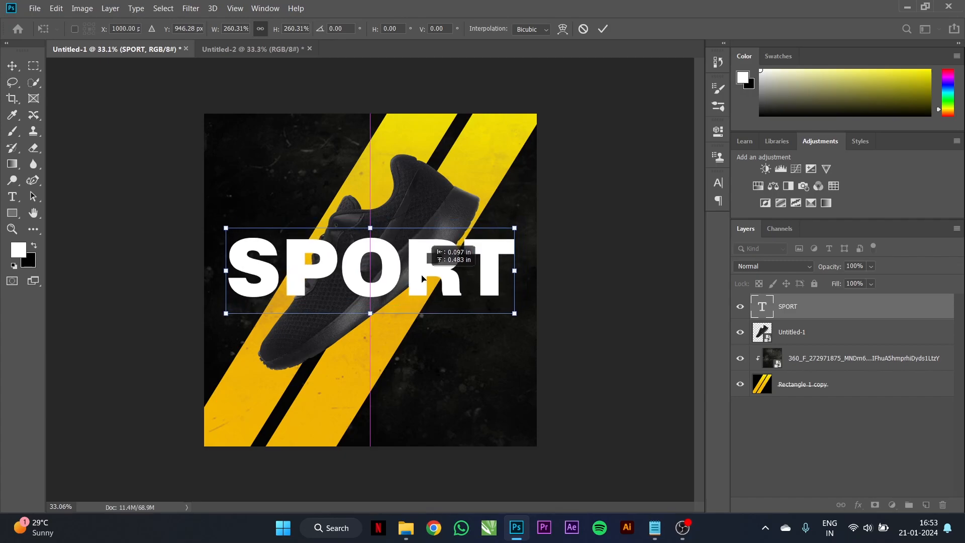
pyautogui.moveTo(422, 278); pyautogui.dragTo(423, 269)
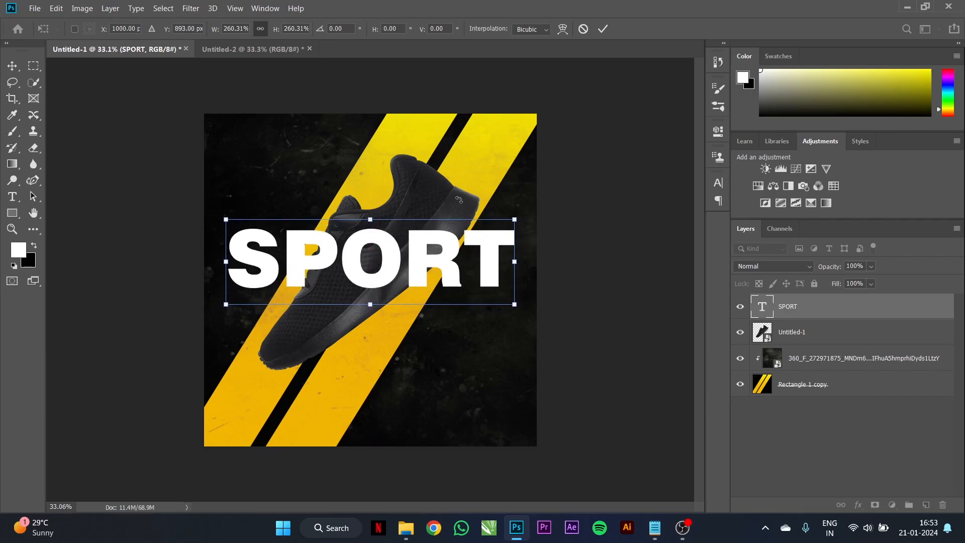
pyautogui.press('Return')
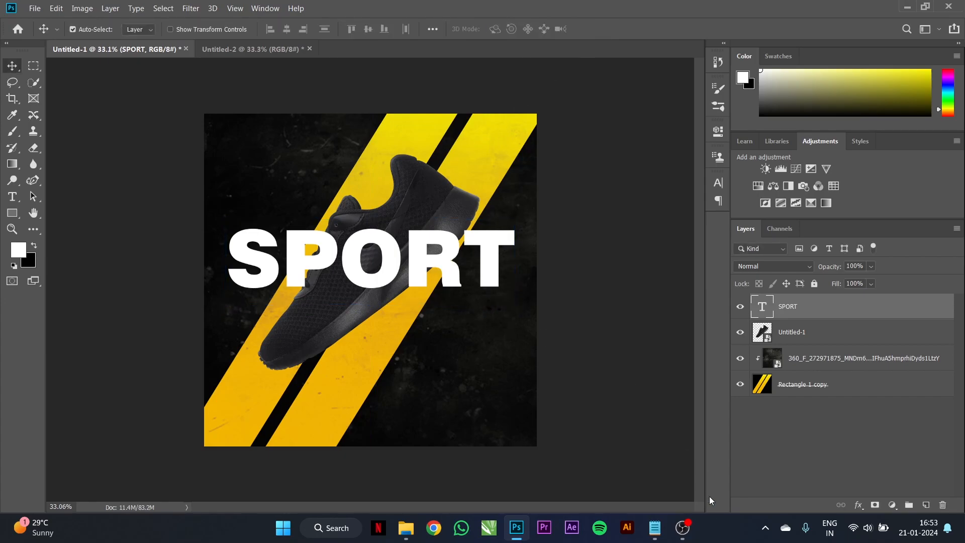
# - Copy SNEAKERS from the text notes and add it as a white text layer in the poster's lower right area
pyautogui.click(648, 531)
pyautogui.moveTo(698, 185); pyautogui.dragTo(633, 190)
pyautogui.moveTo(703, 185); pyautogui.dragTo(645, 186)
pyautogui.click(525, 302)
pyautogui.click(14, 197)
pyautogui.click(461, 377)
pyautogui.write('SNEAKERS')
pyautogui.click(599, 29)
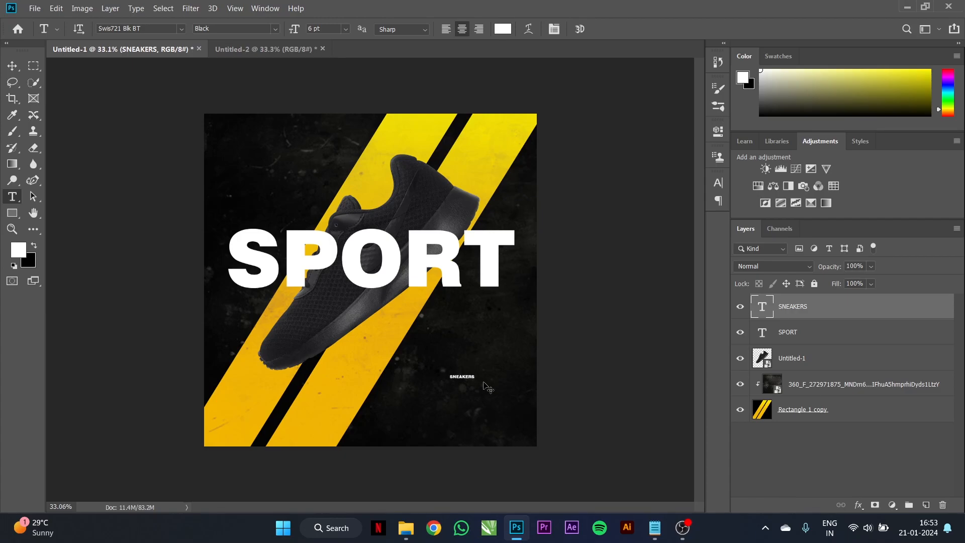
# - Scale the SNEAKERS text to about 1160% so it matches SPORT's width, and position it directly beneath that word
pyautogui.hotkey('ctrl', 't')
pyautogui.moveTo(475, 374); pyautogui.dragTo(617, 347)
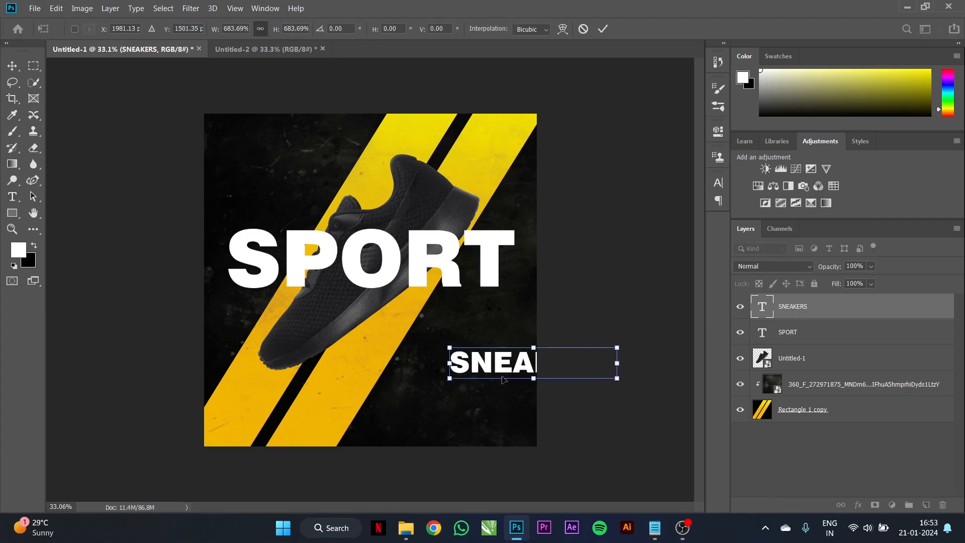
pyautogui.moveTo(503, 375); pyautogui.dragTo(282, 325)
pyautogui.moveTo(399, 334); pyautogui.dragTo(512, 372)
pyautogui.moveTo(394, 333); pyautogui.dragTo(393, 327)
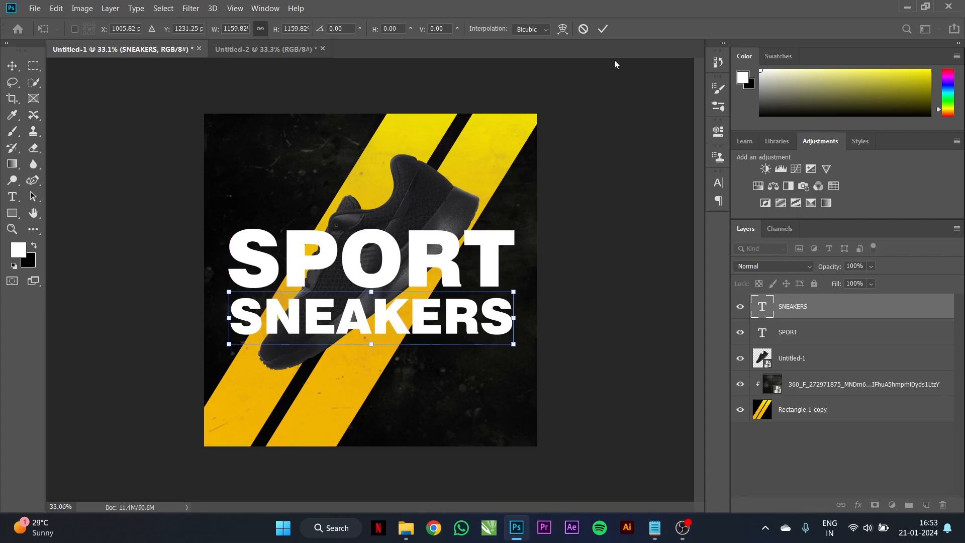
pyautogui.click(603, 29)
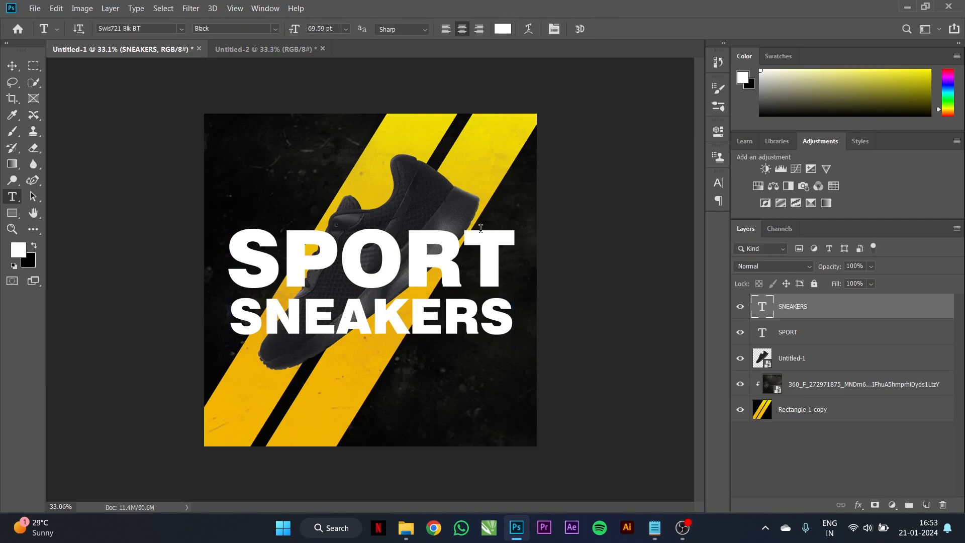
# - Enlarge the shoe to about 13.3% and rotate it to about -41.8° behind the headline text
pyautogui.click(12, 65)
pyautogui.click(372, 269)
pyautogui.click(394, 318)
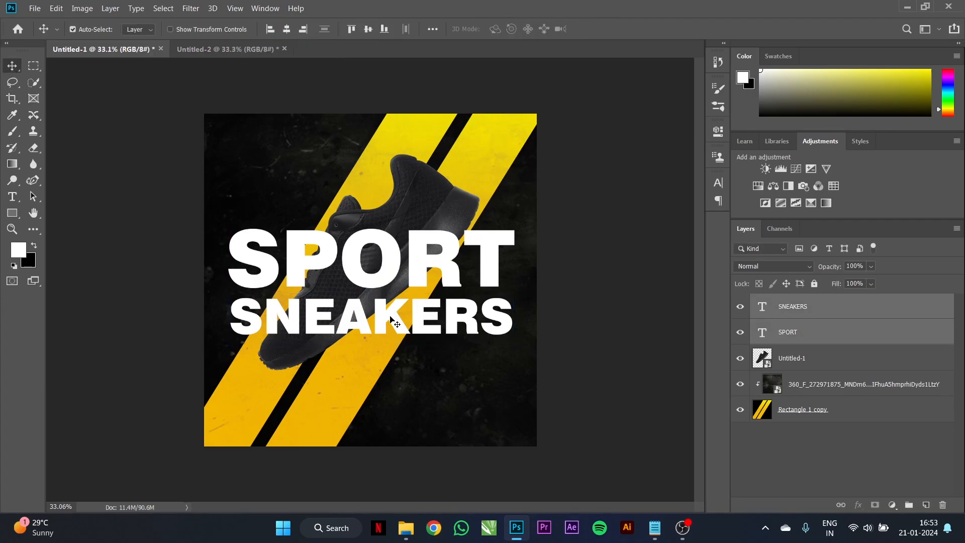
pyautogui.click(413, 220)
pyautogui.hotkey('ctrl', 't')
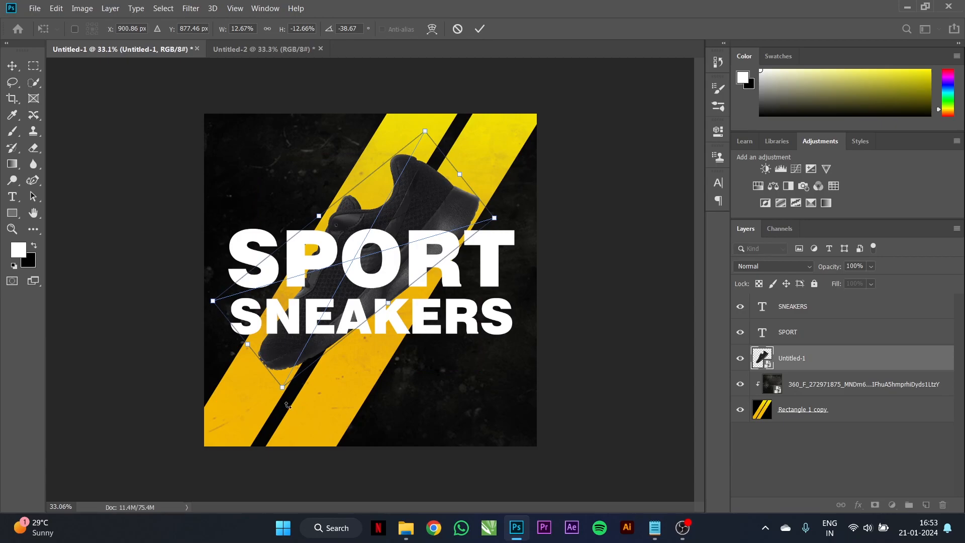
pyautogui.moveTo(284, 390); pyautogui.dragTo(276, 402)
pyautogui.moveTo(508, 222); pyautogui.dragTo(509, 211)
pyautogui.click(480, 29)
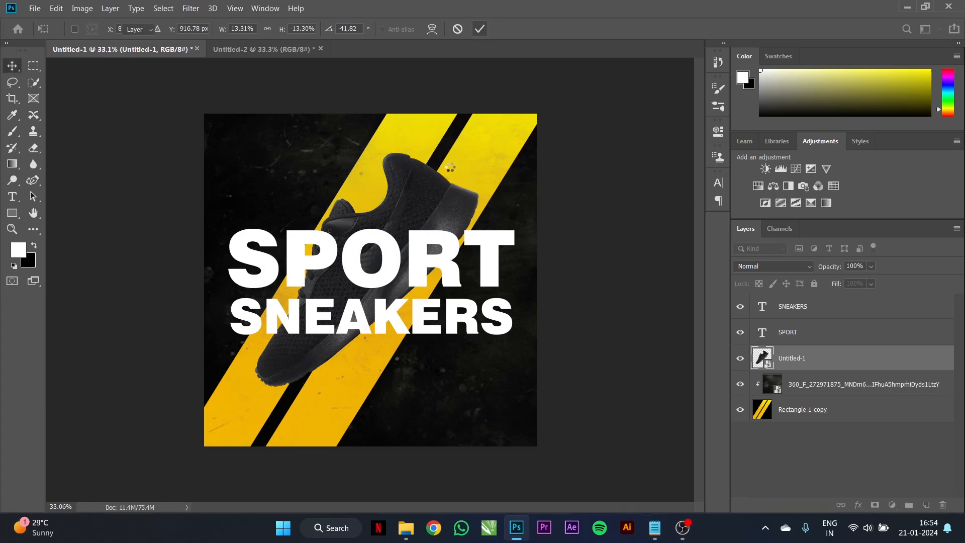
# - Duplicate the SPORT text layer and move the copy beneath the shoe layer
pyautogui.click(449, 265)
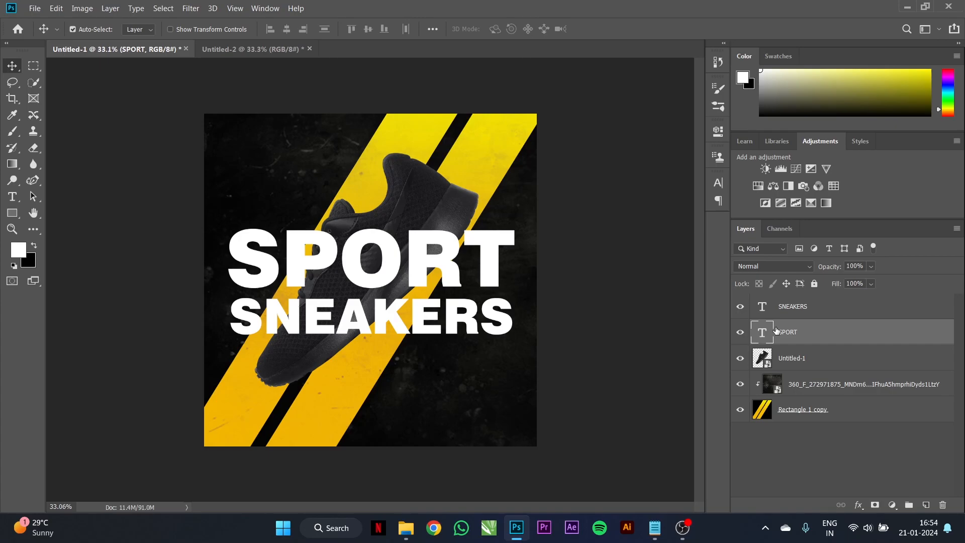
pyautogui.hotkey('ctrl', 'j')
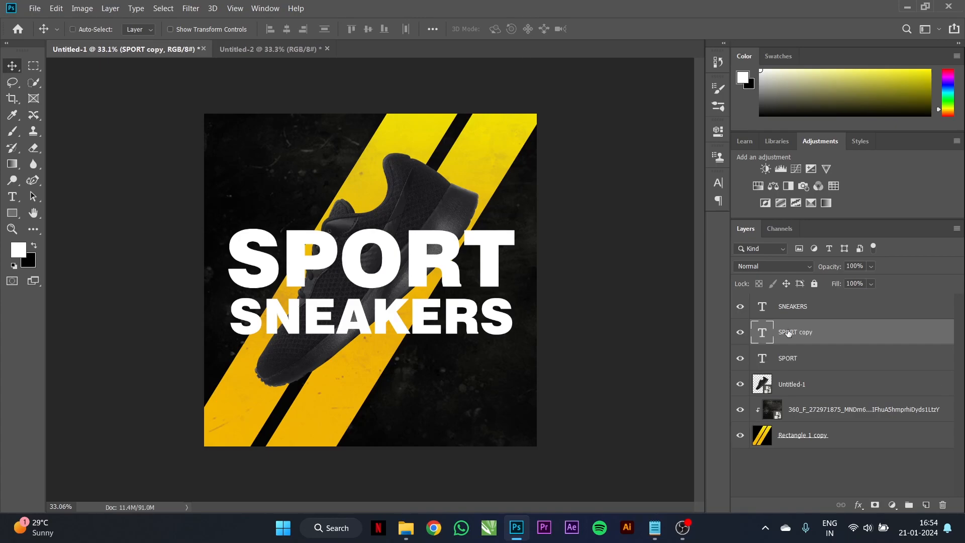
pyautogui.moveTo(808, 334); pyautogui.dragTo(819, 393)
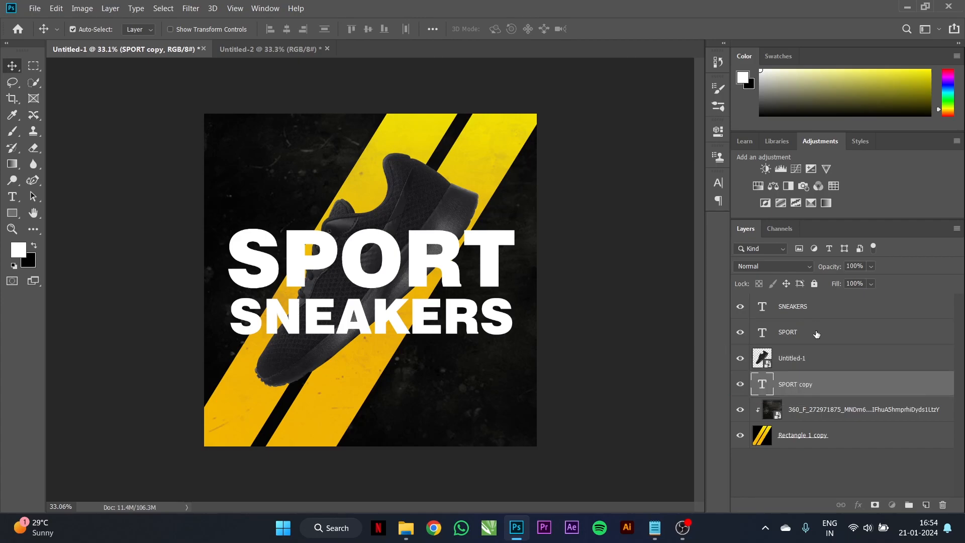
# - Add a 5 px golden-yellow outside Stroke to the SPORT text layer above the shoe
pyautogui.click(817, 334)
pyautogui.click(859, 504)
pyautogui.click(879, 416)
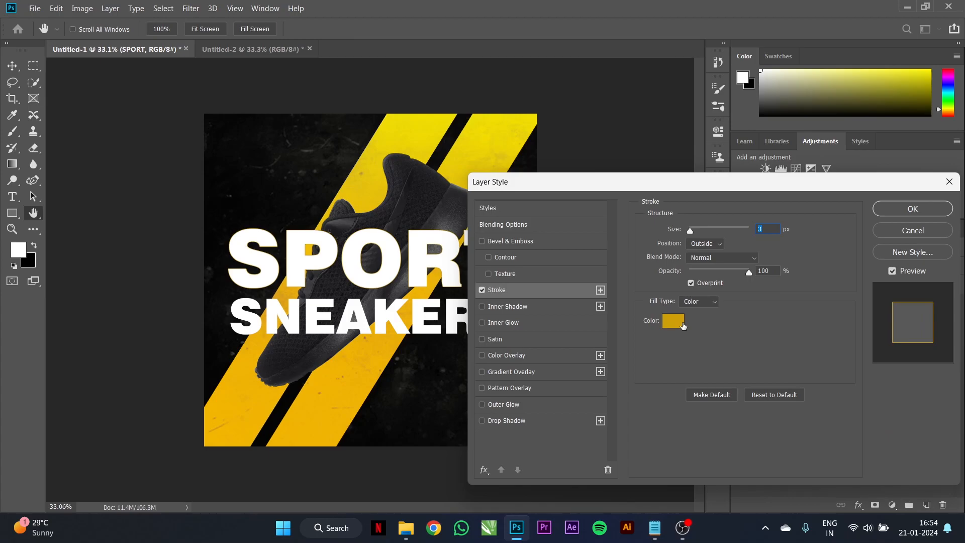
pyautogui.write('5')
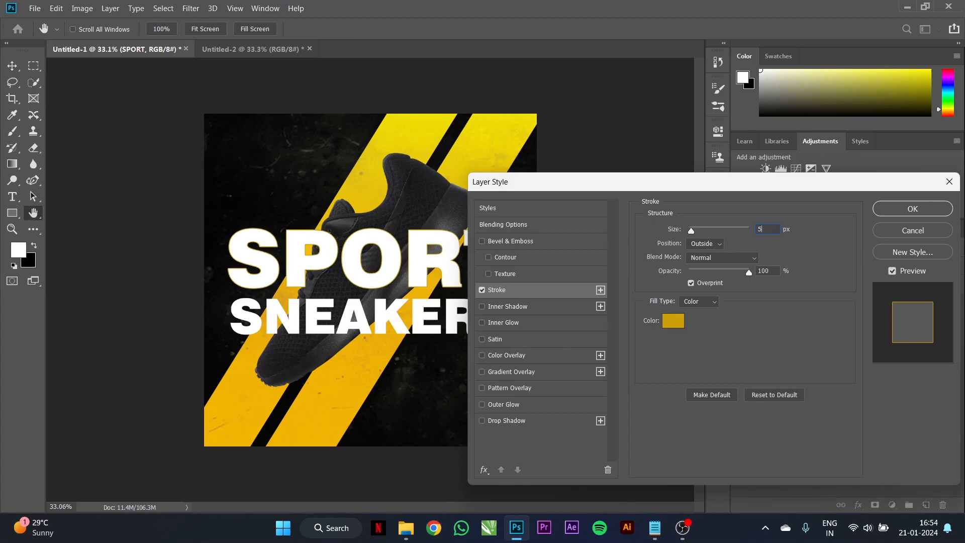
pyautogui.press('Return')
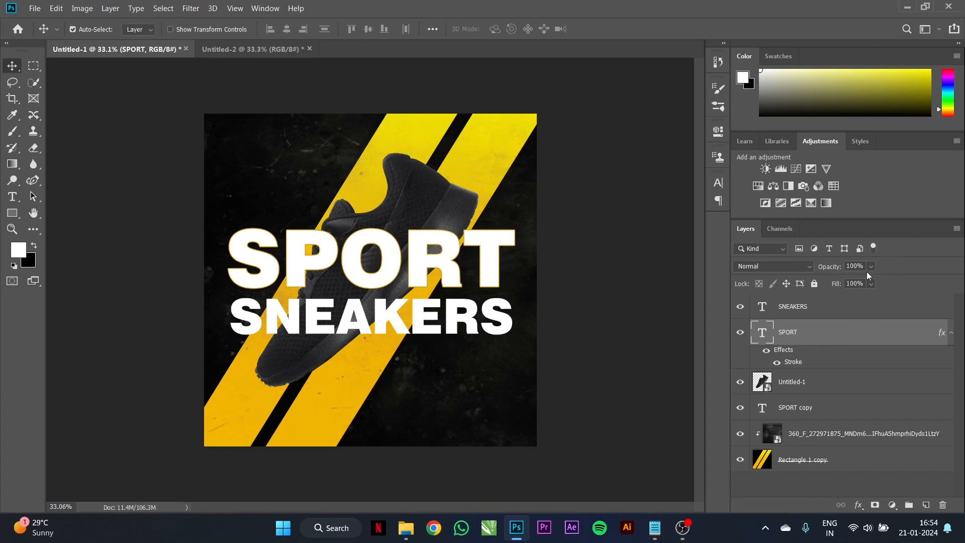
# - Set the upper SPORT layer's fill to 0% and place a duplicate of the SNEAKERS text layer beneath the shoe layer
pyautogui.moveTo(881, 299); pyautogui.dragTo(778, 300)
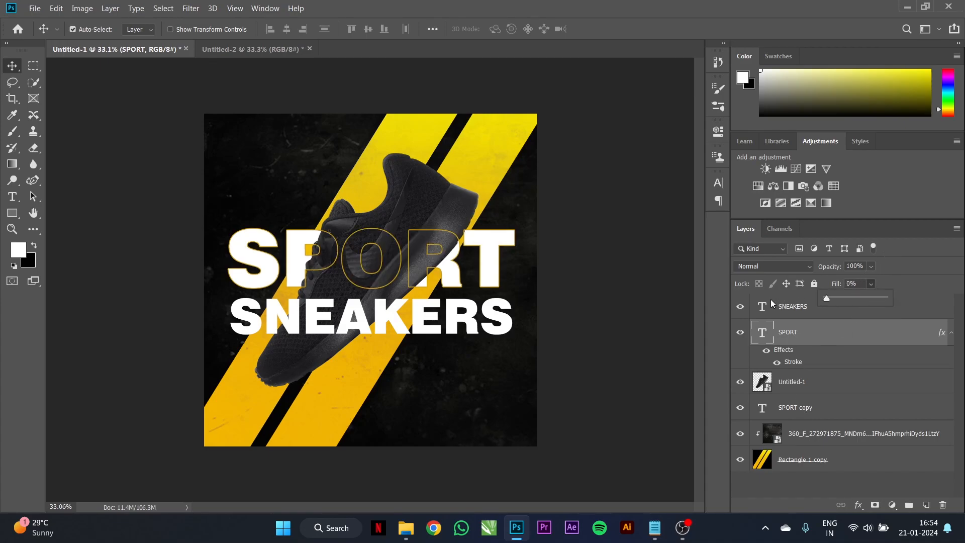
pyautogui.click(433, 325)
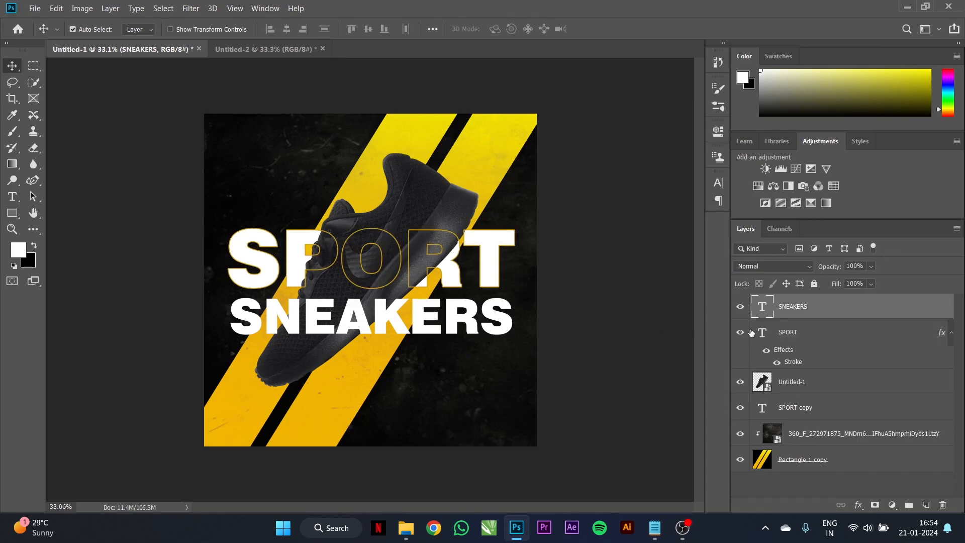
pyautogui.hotkey('ctrl', 'j')
pyautogui.moveTo(820, 311); pyautogui.dragTo(814, 441)
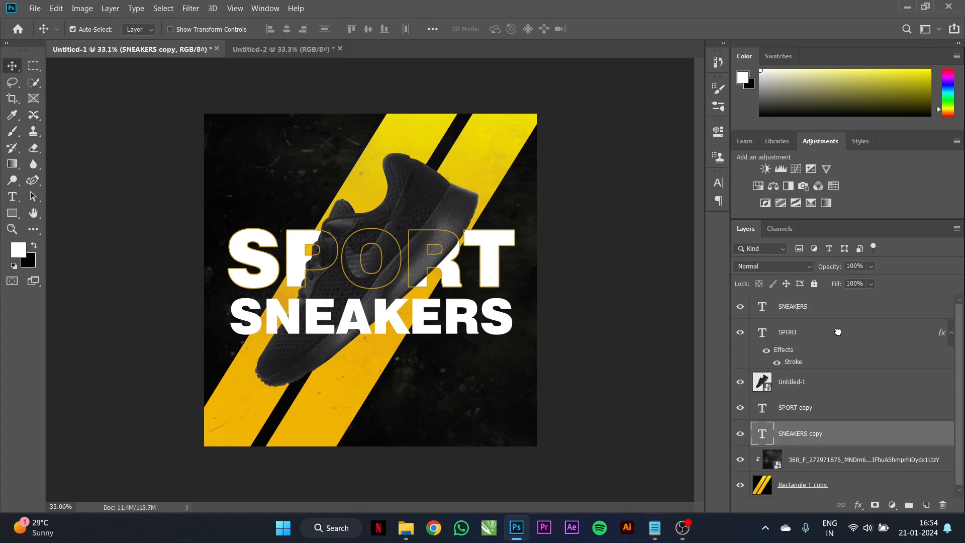
# - Set the upper SNEAKERS layer's fill to 0% and add a 5 px golden-yellow outside Stroke to it
pyautogui.click(818, 313)
pyautogui.click(871, 283)
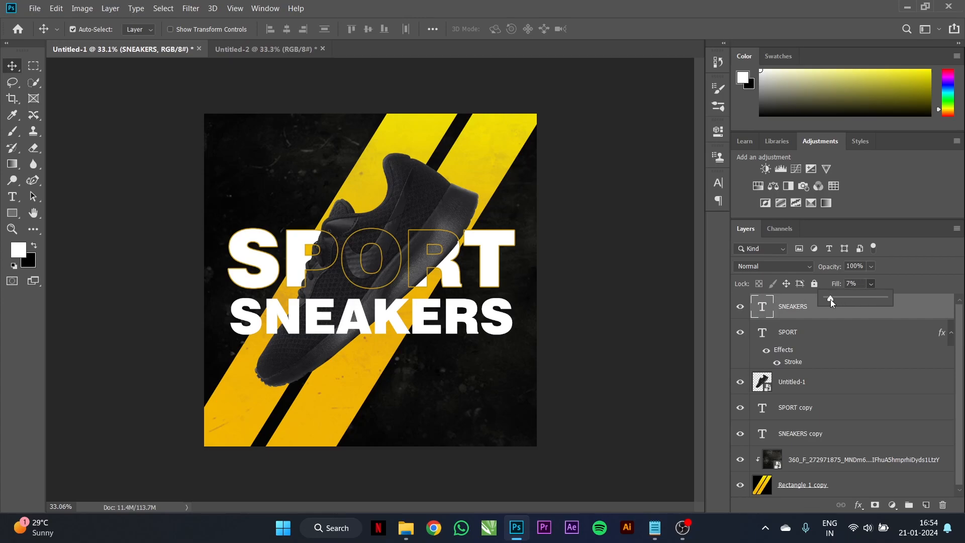
pyautogui.moveTo(831, 300); pyautogui.dragTo(823, 300)
pyautogui.click(859, 506)
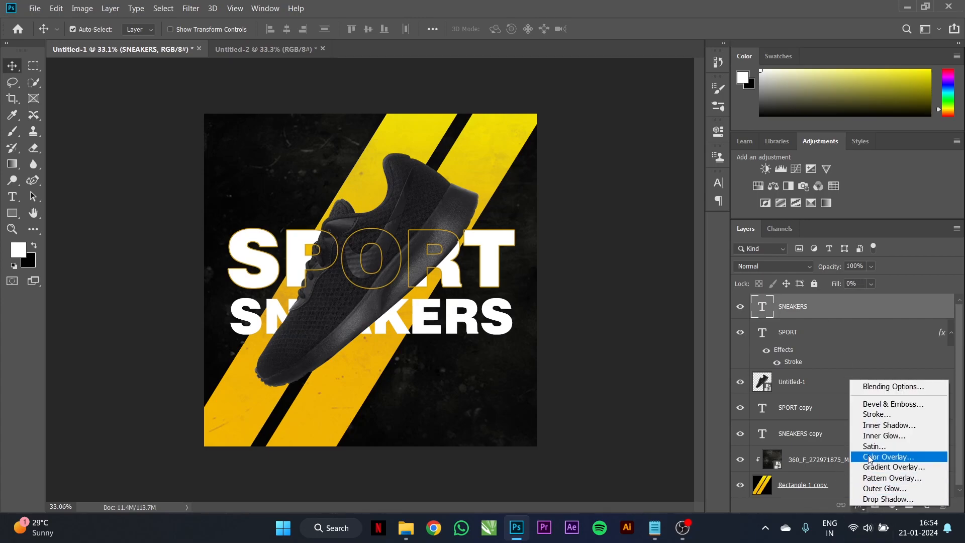
pyautogui.click(875, 413)
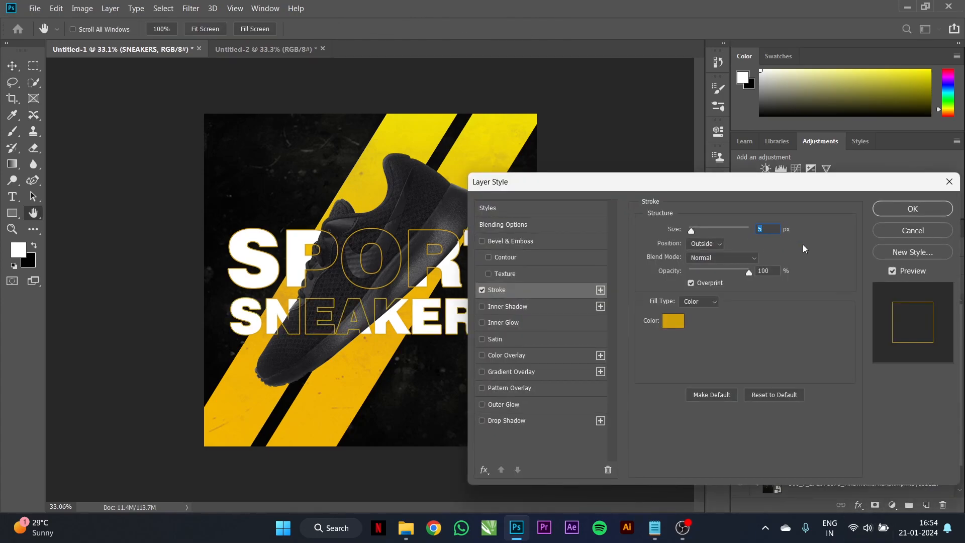
pyautogui.click(939, 212)
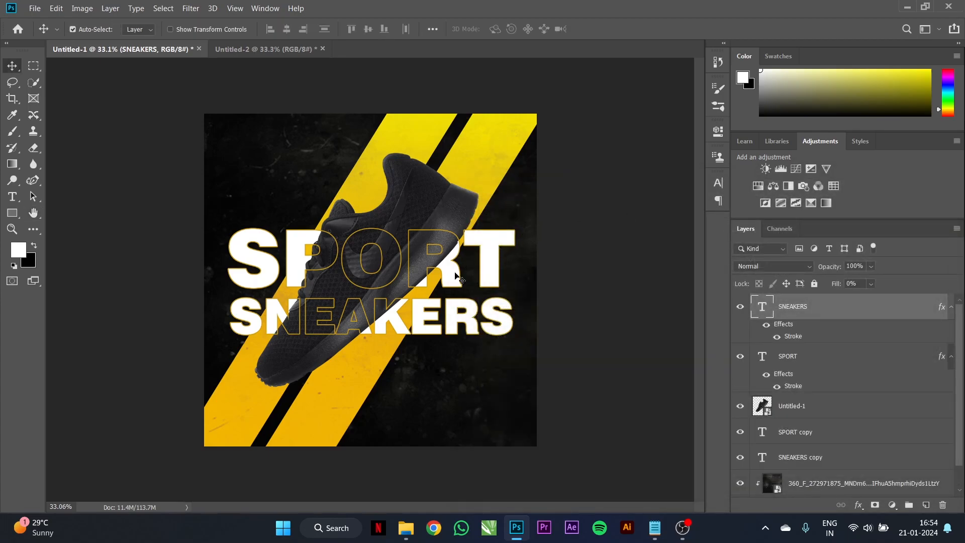
pyautogui.click(444, 220)
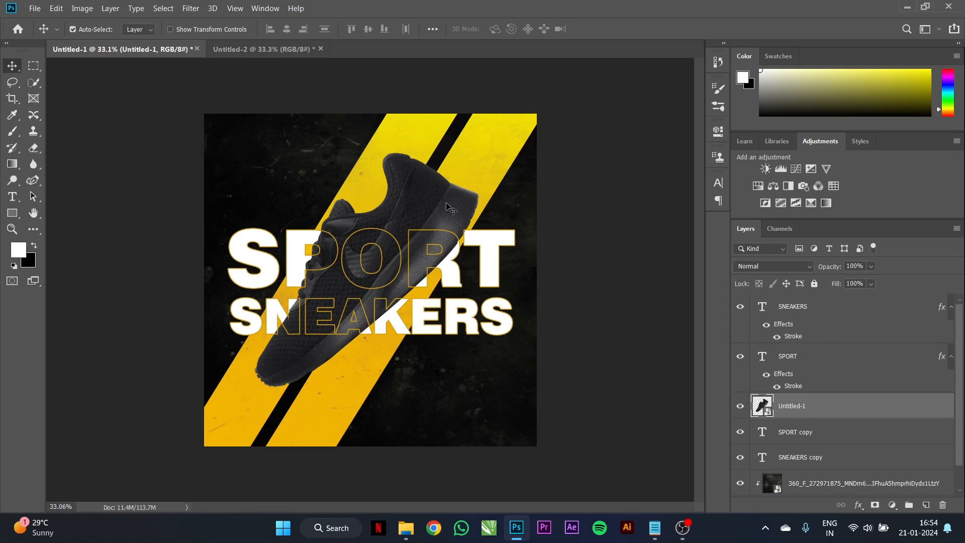
pyautogui.click(573, 277)
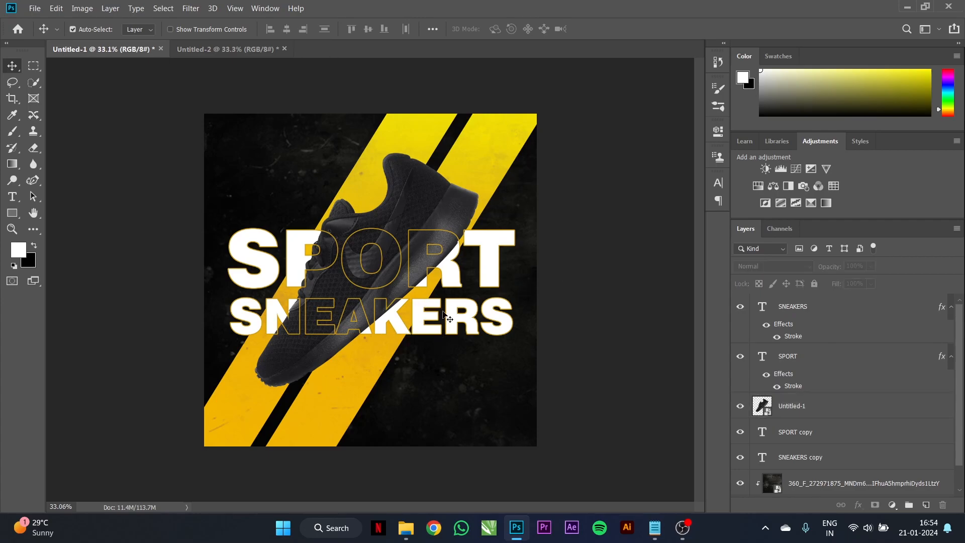
# - Copy SNEAKERS 01 from the Notepad text and paste it as a new text layer in the poster's dark lower-right area
pyautogui.click(655, 528)
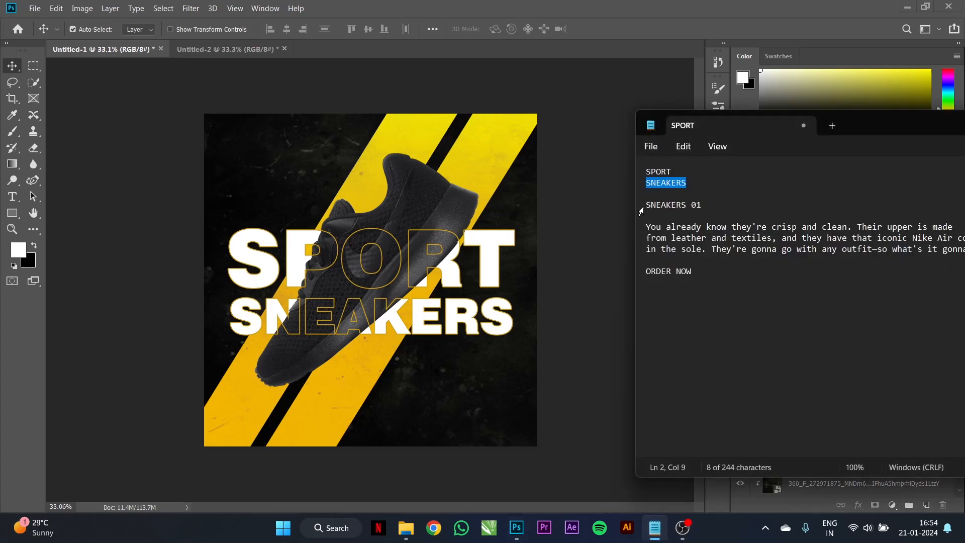
pyautogui.moveTo(647, 204); pyautogui.dragTo(702, 204)
pyautogui.hotkey('ctrl', 'c')
pyautogui.click(513, 324)
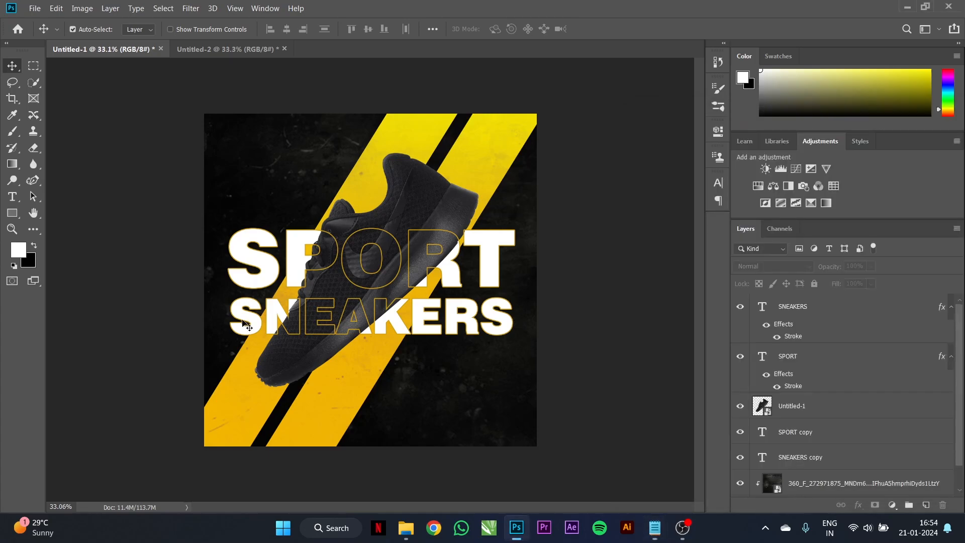
pyautogui.click(12, 196)
pyautogui.click(447, 395)
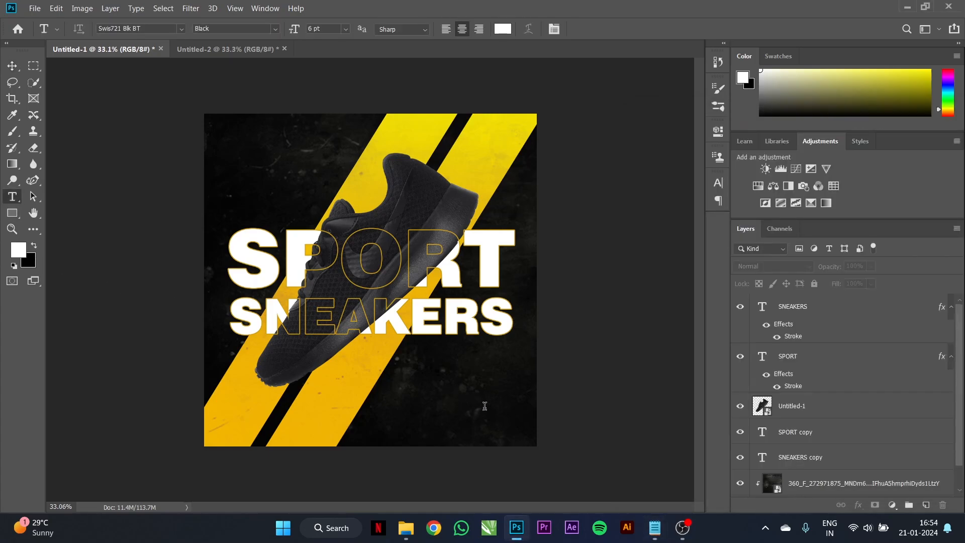
pyautogui.hotkey('ctrl', 'v')
pyautogui.click(600, 28)
# - Scale the SNEAKERS 01 text to about 353% and position it near the poster's lower-left corner, below the shoe
pyautogui.hotkey('ctrl', 't')
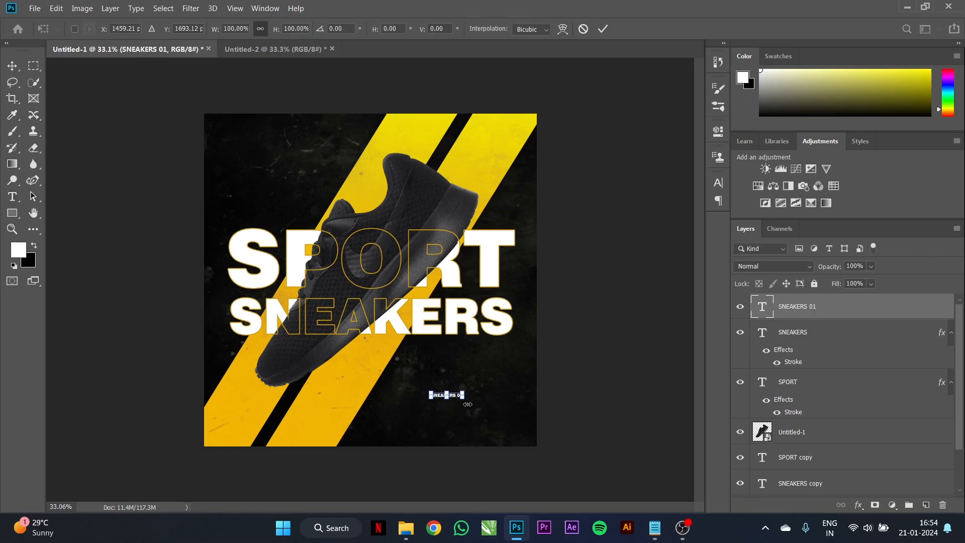
pyautogui.moveTo(469, 400); pyautogui.dragTo(294, 412)
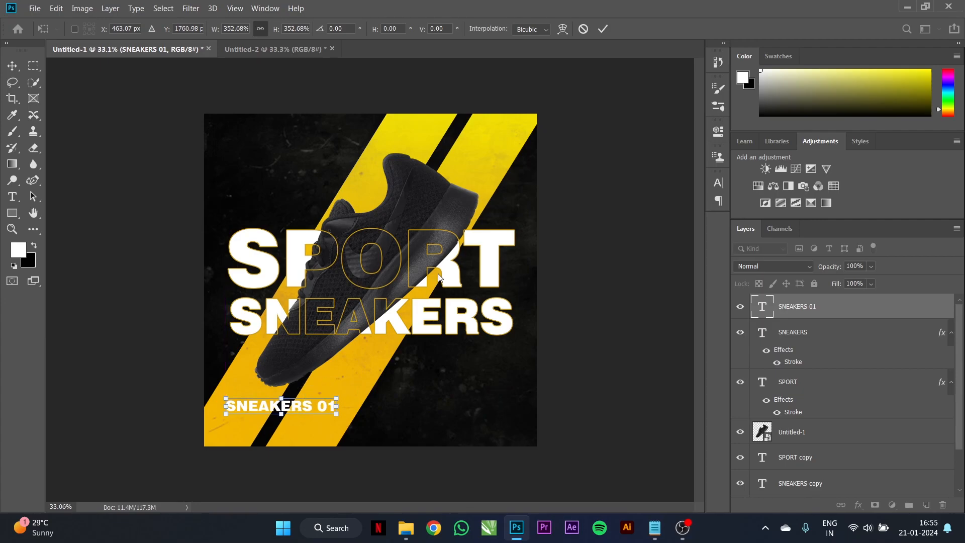
pyautogui.click(604, 28)
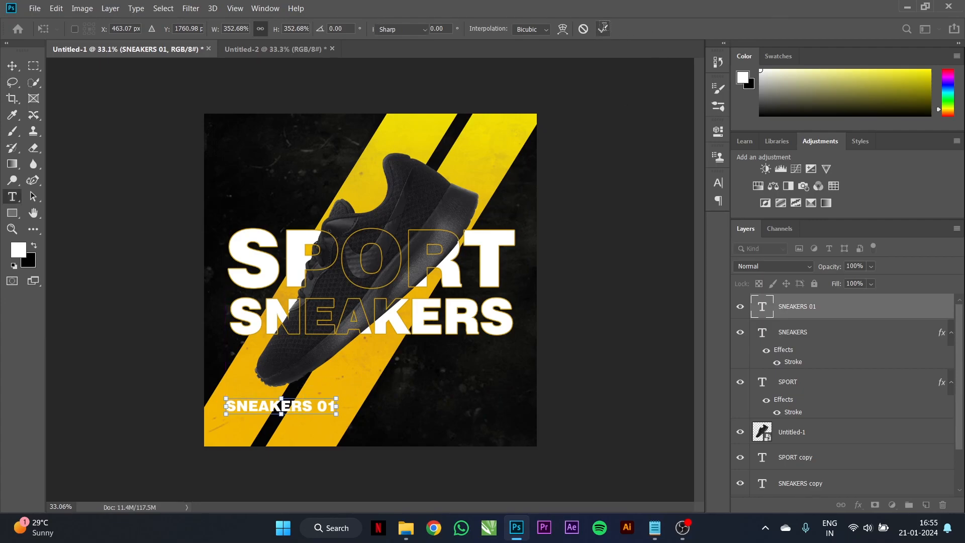
# - Copy the three-line product description starting "You already know they're crisp and clean" from the Notepad text
pyautogui.click(656, 527)
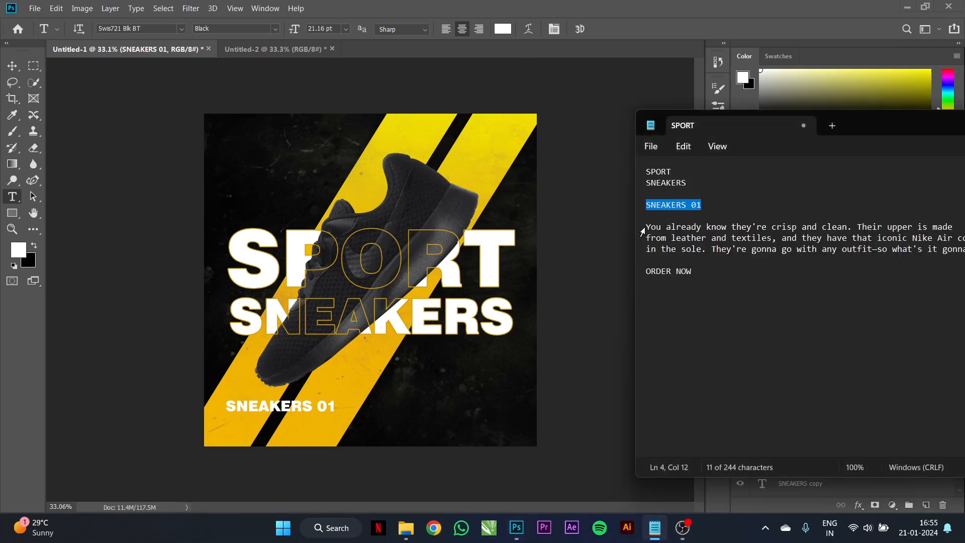
pyautogui.moveTo(852, 116); pyautogui.dragTo(732, 116)
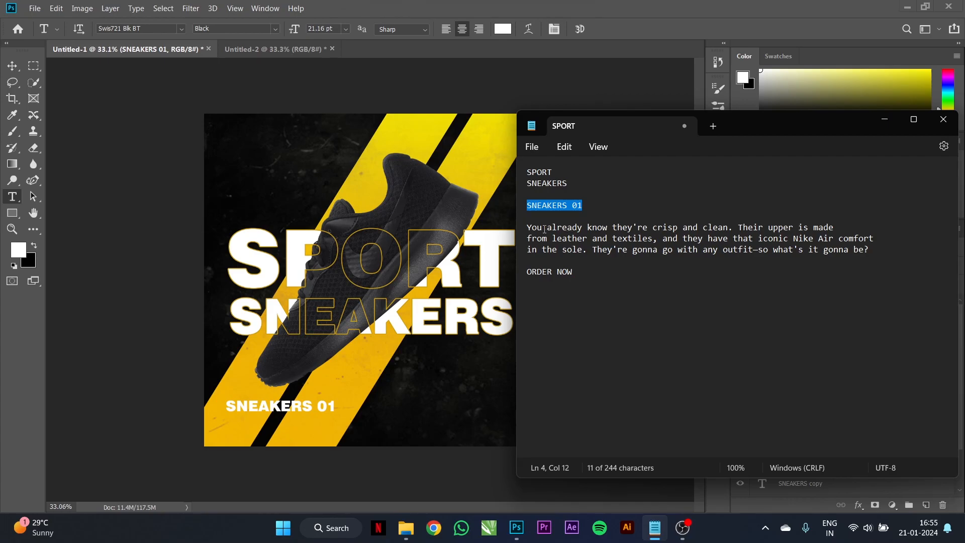
pyautogui.moveTo(528, 227); pyautogui.dragTo(767, 260)
pyautogui.hotkey('ctrl', 'c')
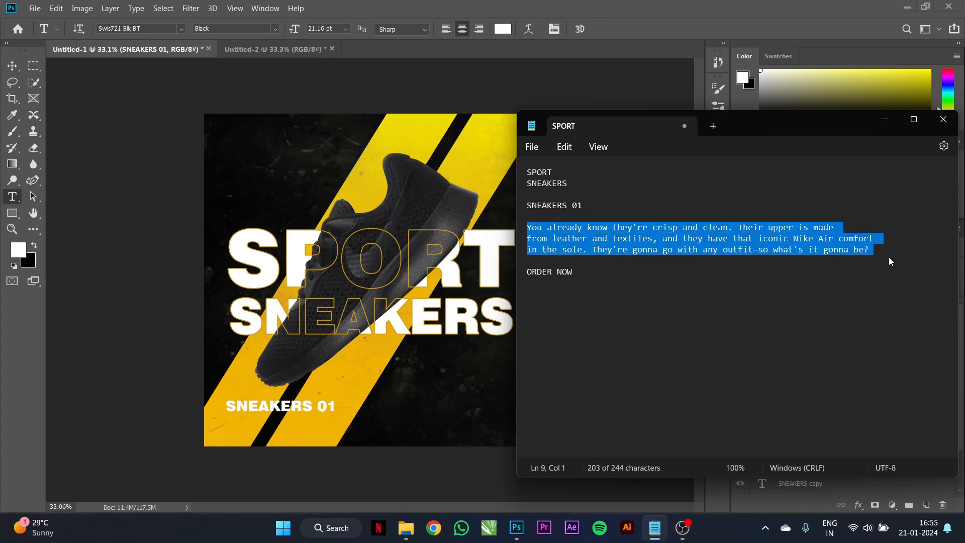
pyautogui.click(473, 376)
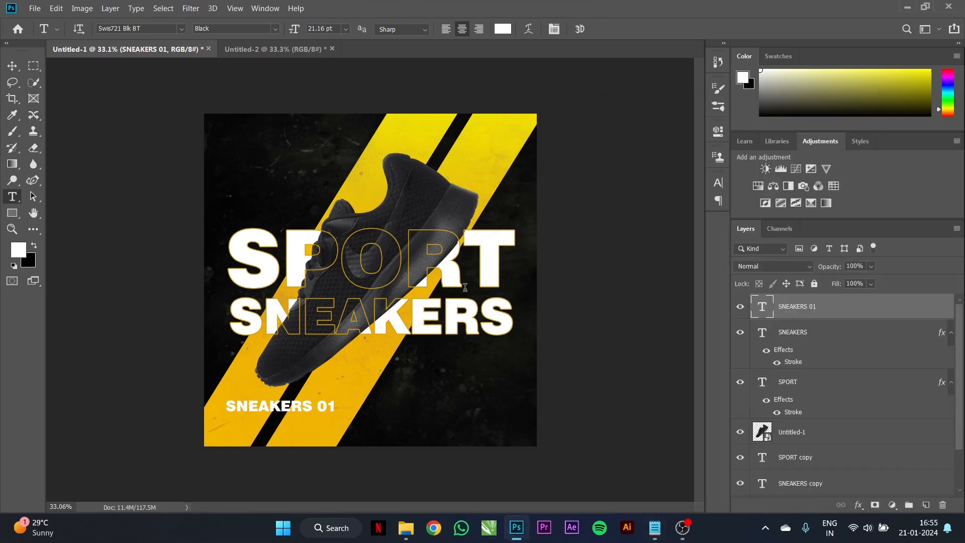
# - Paste the product description as a new 6 pt text layer below the SNEAKERS headline in the poster
pyautogui.scroll(-2, 404, 366)
pyautogui.scroll(6, 274, 440)
pyautogui.click(434, 404)
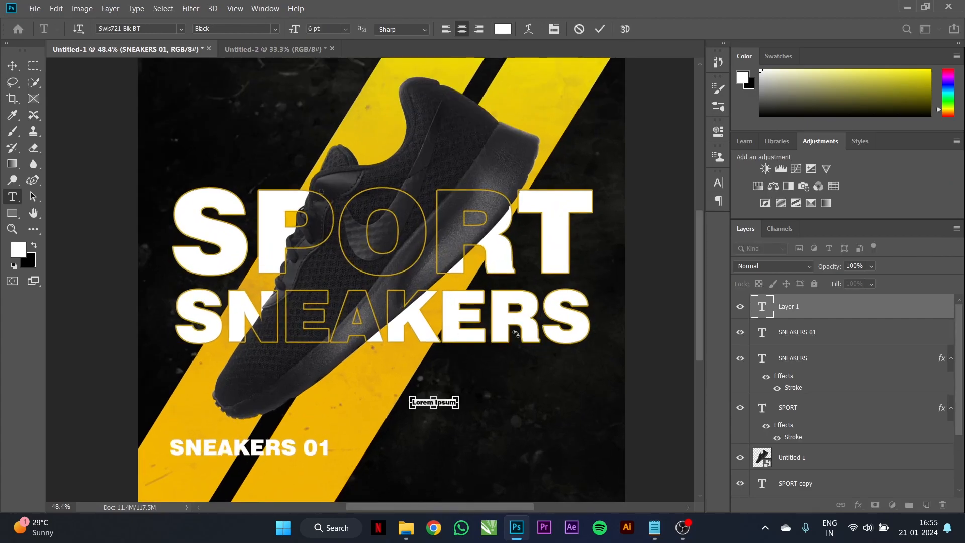
pyautogui.hotkey('ctrl', 'v')
pyautogui.click(600, 28)
# - Move the description directly beneath SNEAKERS 01 and align the two text layers on their horizontal centres
pyautogui.click(12, 69)
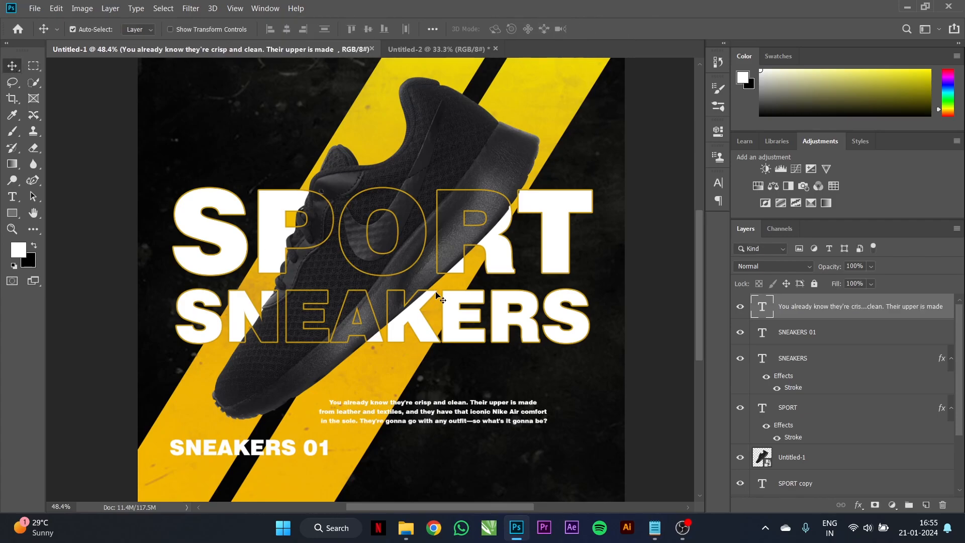
pyautogui.scroll(-3, 408, 373)
pyautogui.scroll(1, 342, 426)
pyautogui.moveTo(382, 408); pyautogui.dragTo(241, 459)
pyautogui.keyDown('shift'); pyautogui.click(260, 438); pyautogui.keyUp('shift')
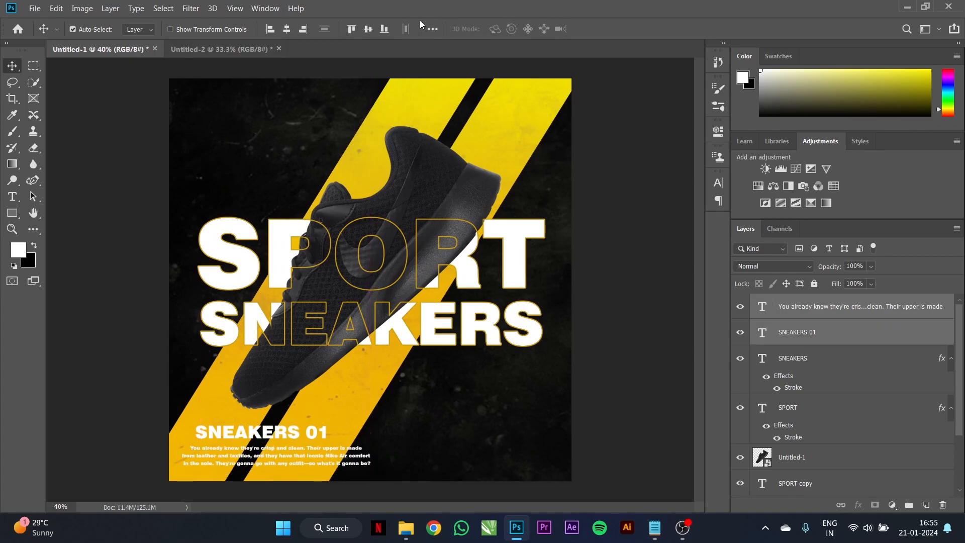
pyautogui.click(286, 29)
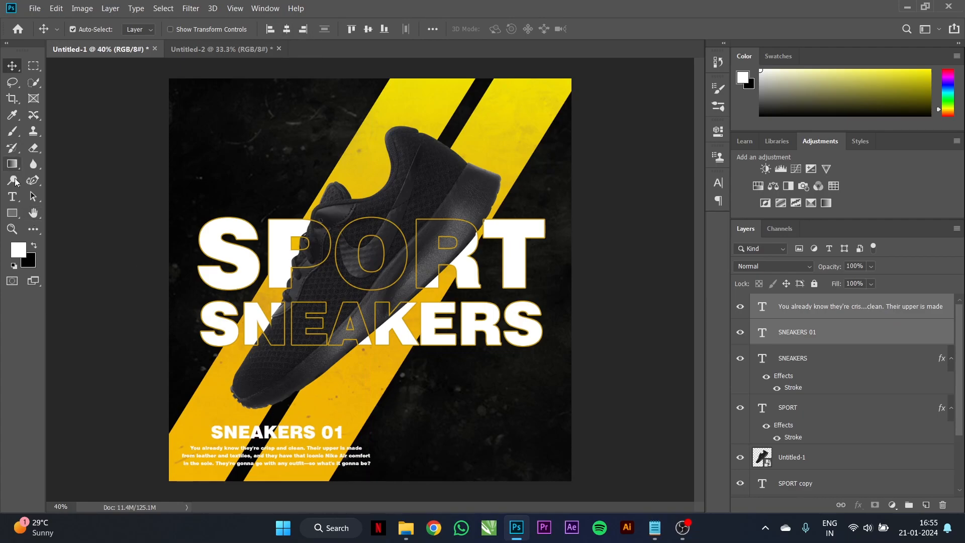
# - Draw a rectangle about 738 × 133 px near the poster's lower-right corner, with a golden-yellow fill and no stroke
pyautogui.click(12, 213)
pyautogui.moveTo(403, 434); pyautogui.dragTo(551, 459)
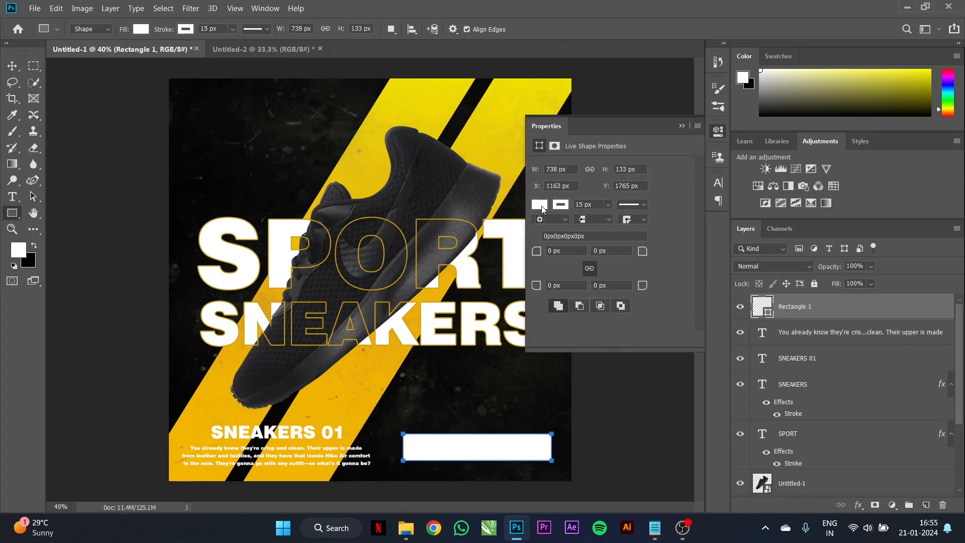
pyautogui.click(540, 205)
pyautogui.click(601, 270)
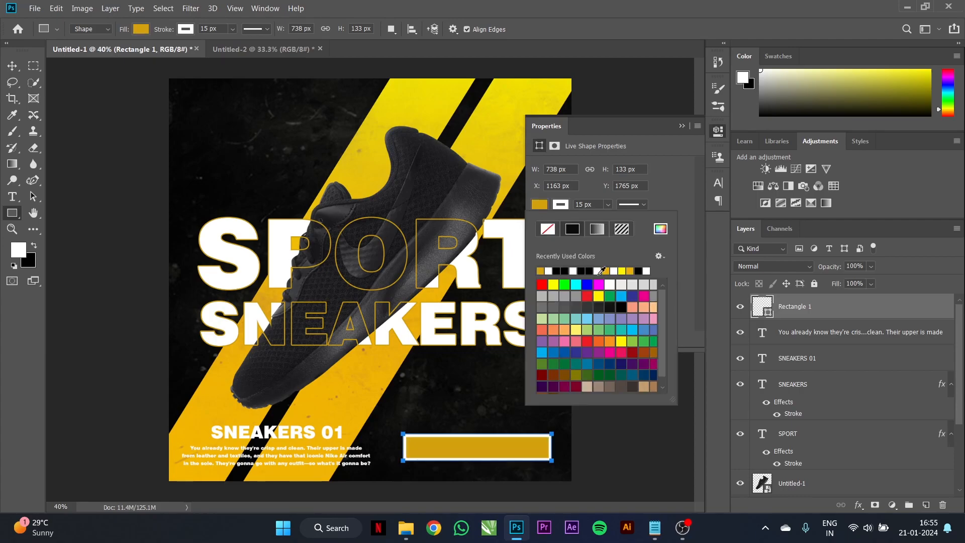
pyautogui.click(548, 228)
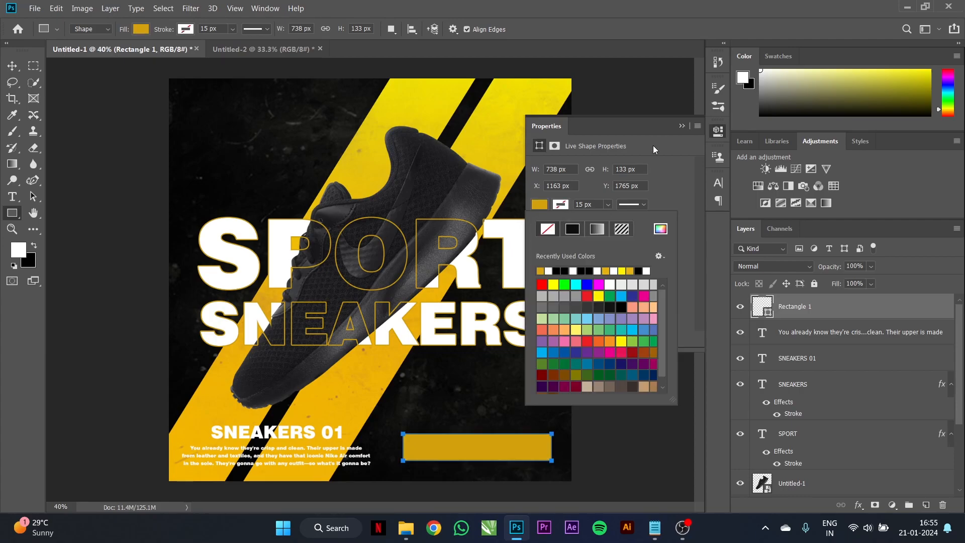
pyautogui.click(683, 124)
pyautogui.click(681, 125)
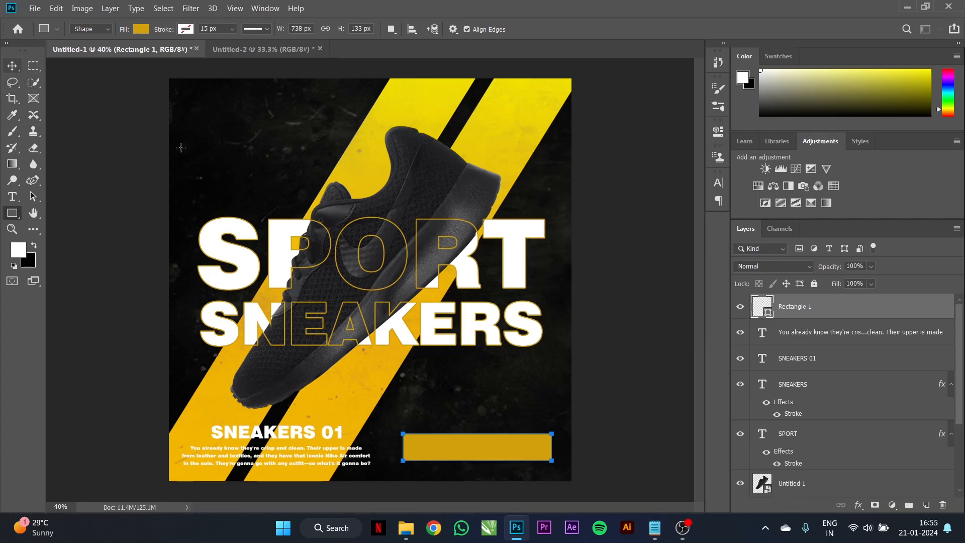
pyautogui.click(718, 184)
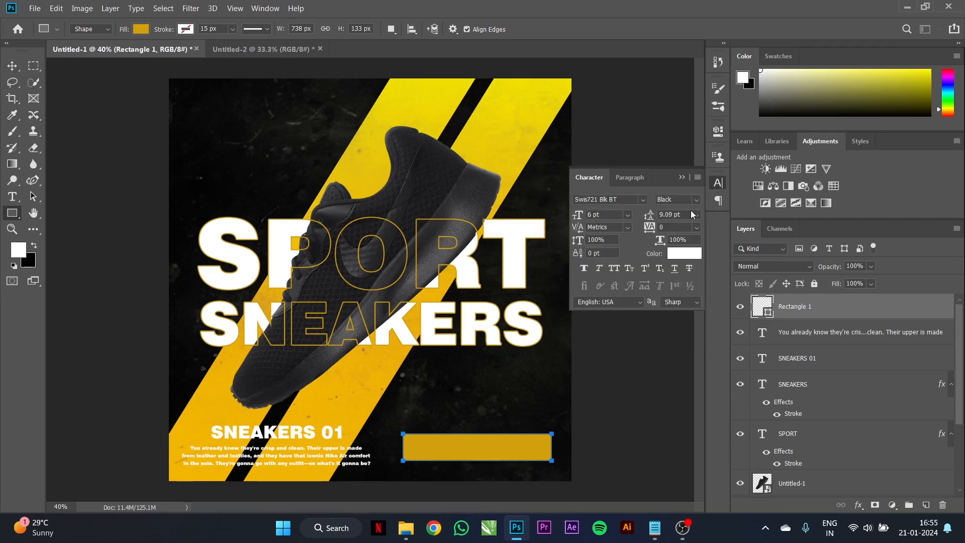
pyautogui.click(722, 160)
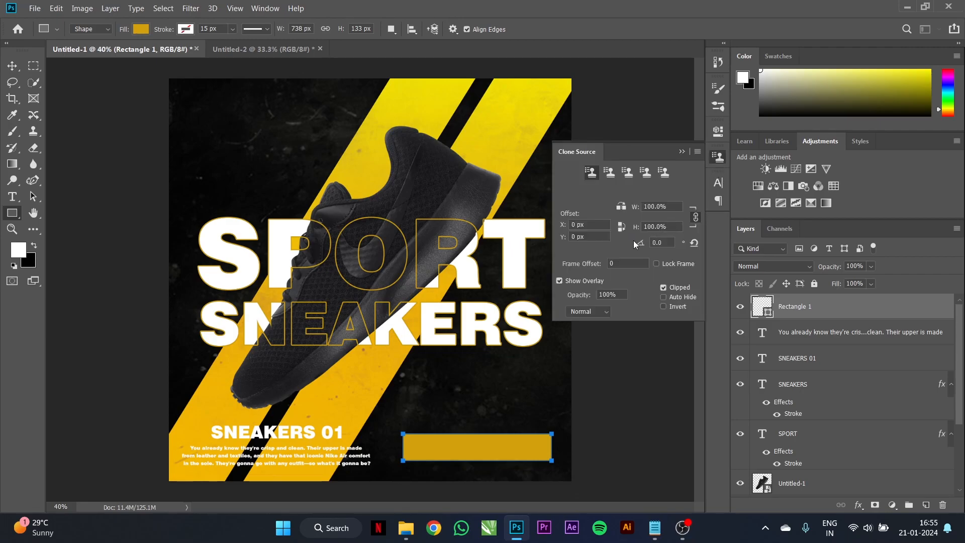
pyautogui.click(717, 202)
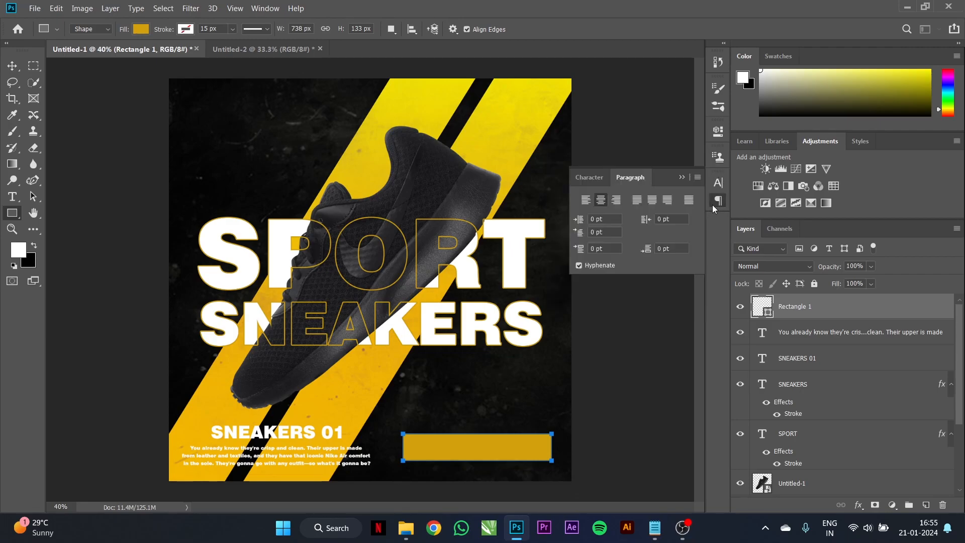
pyautogui.click(719, 160)
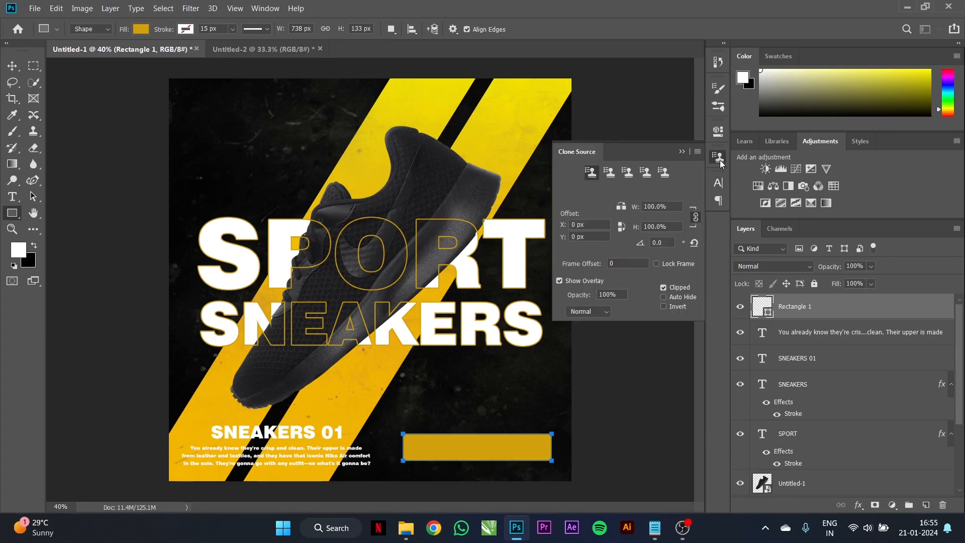
# - Round all four corners of the golden rectangle to 40 px
pyautogui.click(724, 135)
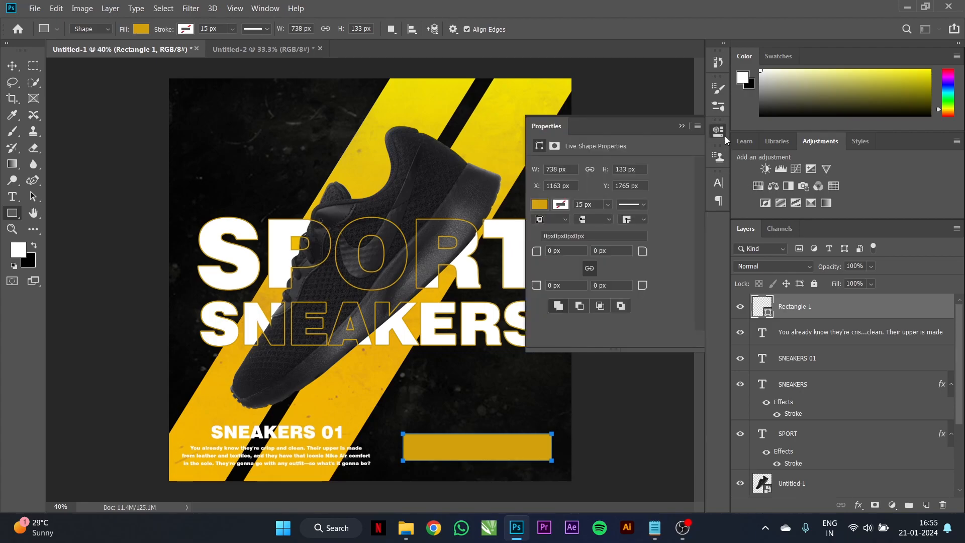
pyautogui.moveTo(562, 251); pyautogui.dragTo(548, 250)
pyautogui.write('40')
pyautogui.press('Return')
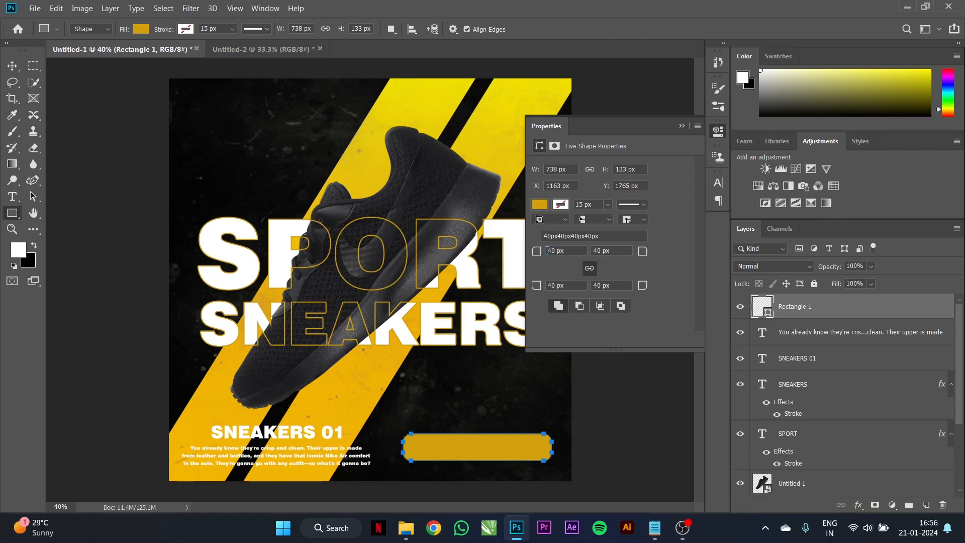
# - Set all four corner radii of the golden rectangle to 20 px and nudge the shape slightly upward
pyautogui.moveTo(564, 250); pyautogui.dragTo(548, 251)
pyautogui.write('20')
pyautogui.press('Return')
pyautogui.click(682, 126)
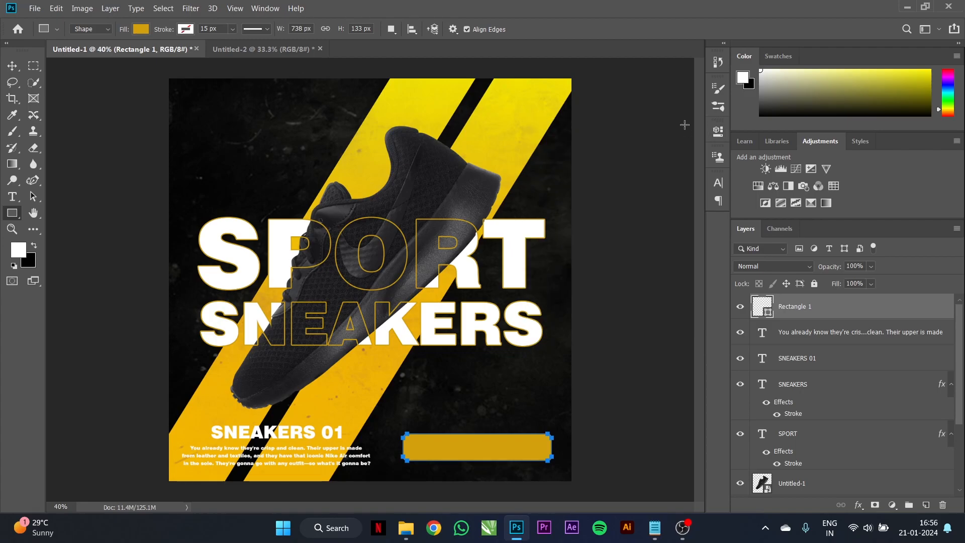
pyautogui.click(12, 66)
pyautogui.moveTo(462, 452); pyautogui.dragTo(464, 452)
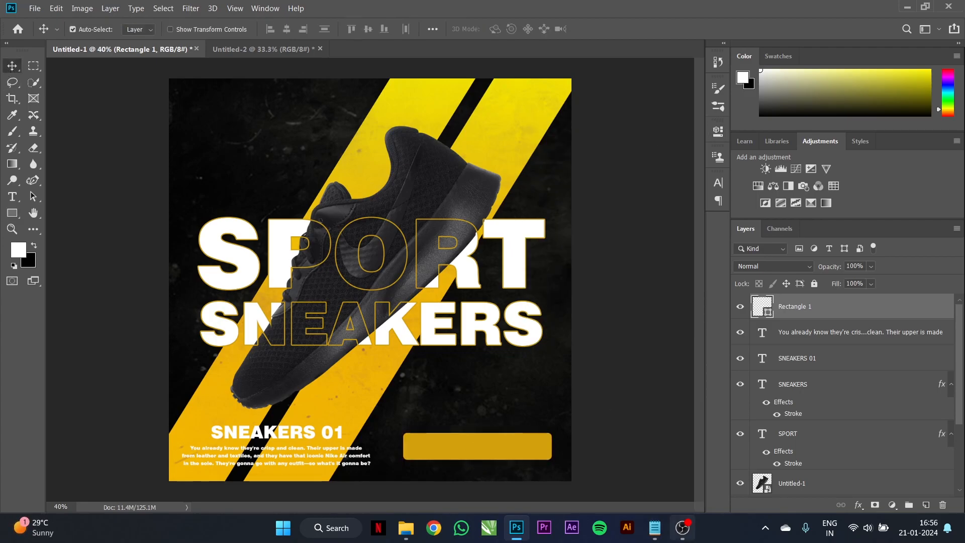
# - Copy ORDER NOW from the Notepad text and add it as a new text layer above the golden button on the poster
pyautogui.click(656, 531)
pyautogui.moveTo(580, 275); pyautogui.dragTo(524, 275)
pyautogui.hotkey('ctrl', 'c')
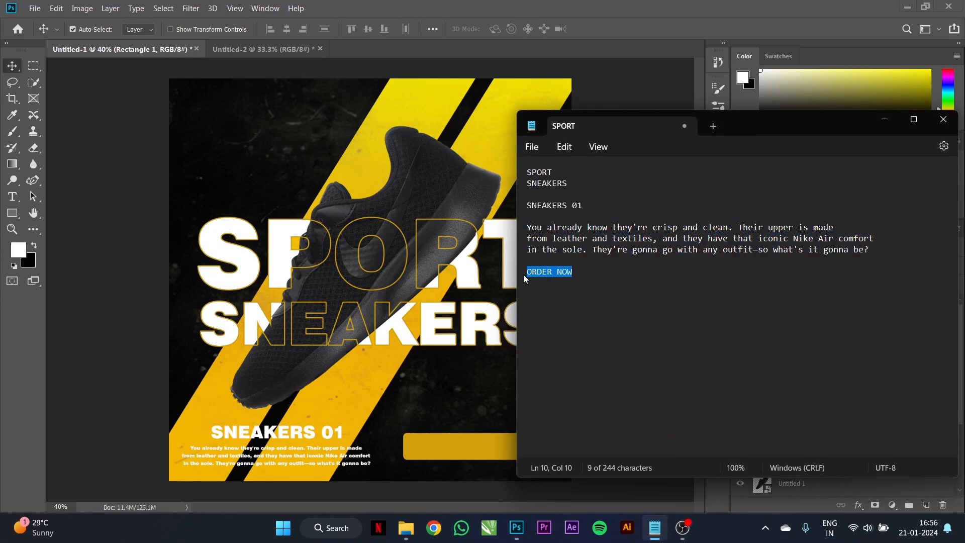
pyautogui.click(473, 385)
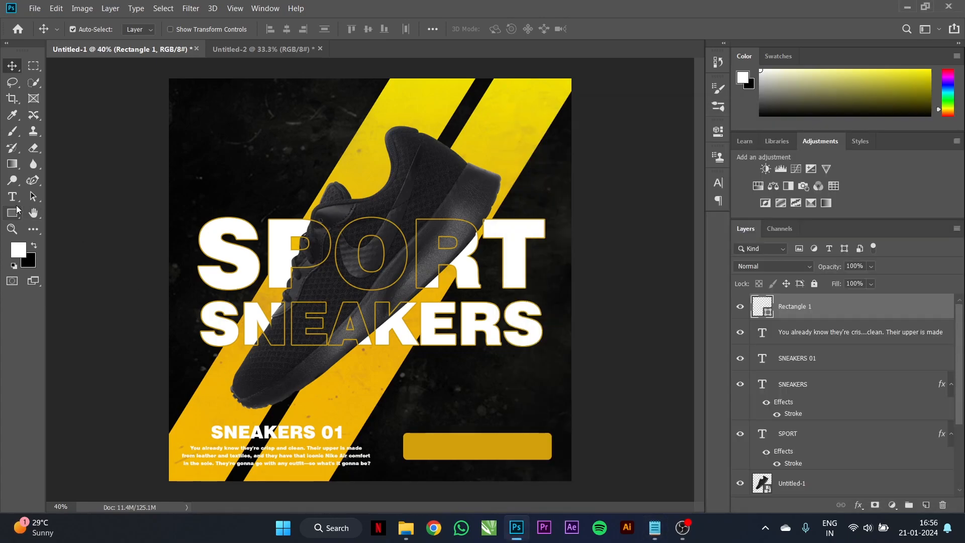
pyautogui.click(12, 197)
pyautogui.click(455, 389)
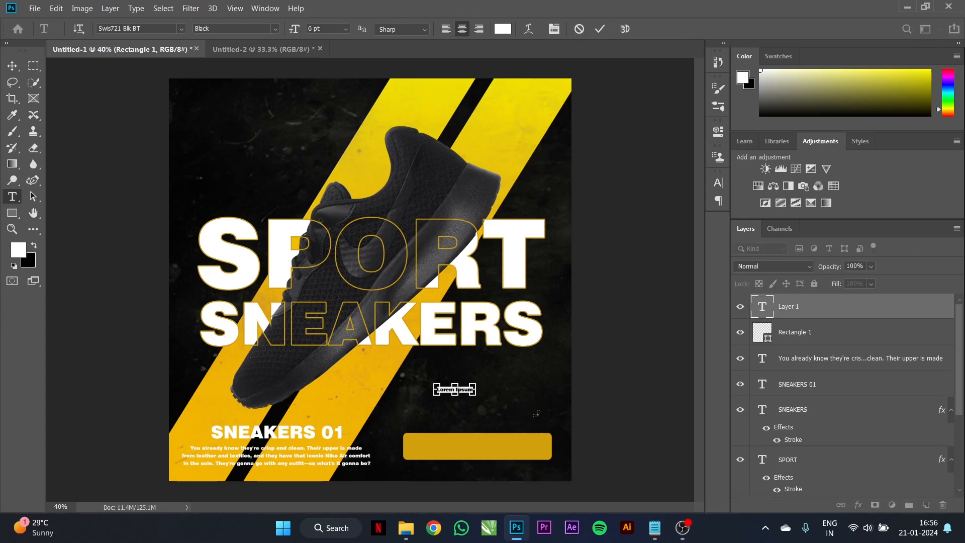
pyautogui.hotkey('ctrl', 'v')
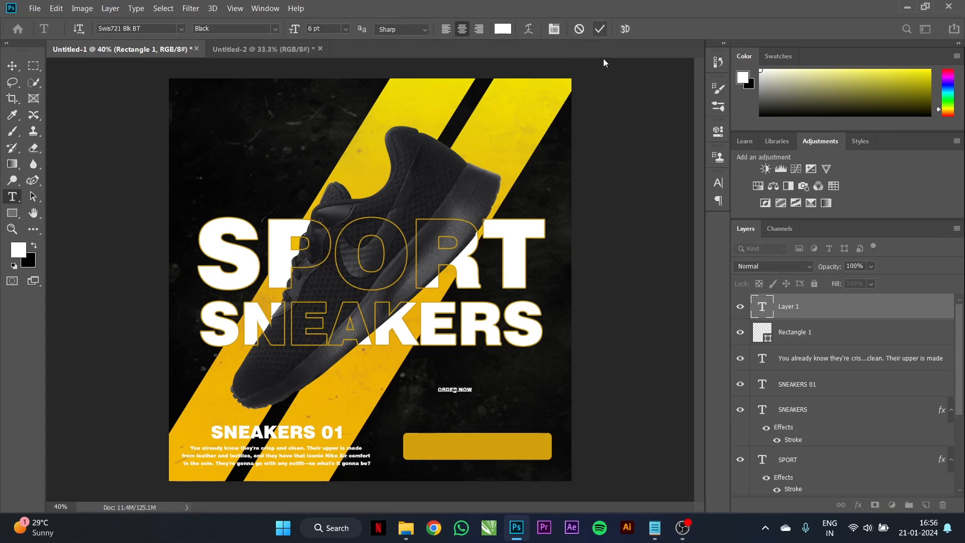
pyautogui.click(600, 30)
# - Scale the ORDER NOW text to about 334% and place it on the golden rectangle
pyautogui.hotkey('ctrl', 't')
pyautogui.moveTo(474, 394); pyautogui.dragTo(505, 450)
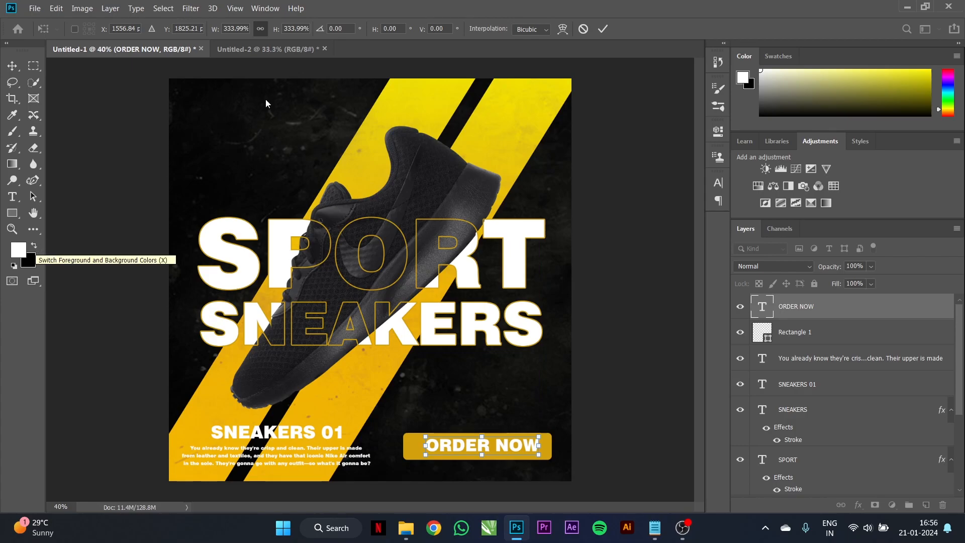
pyautogui.click(603, 28)
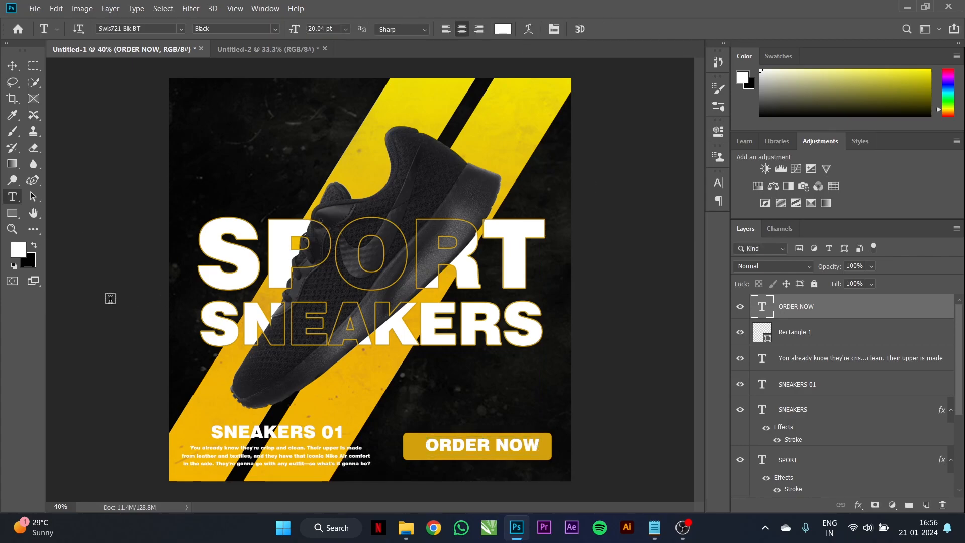
# - Swap the foreground and background colours and recolour the ORDER NOW text black
pyautogui.click(34, 246)
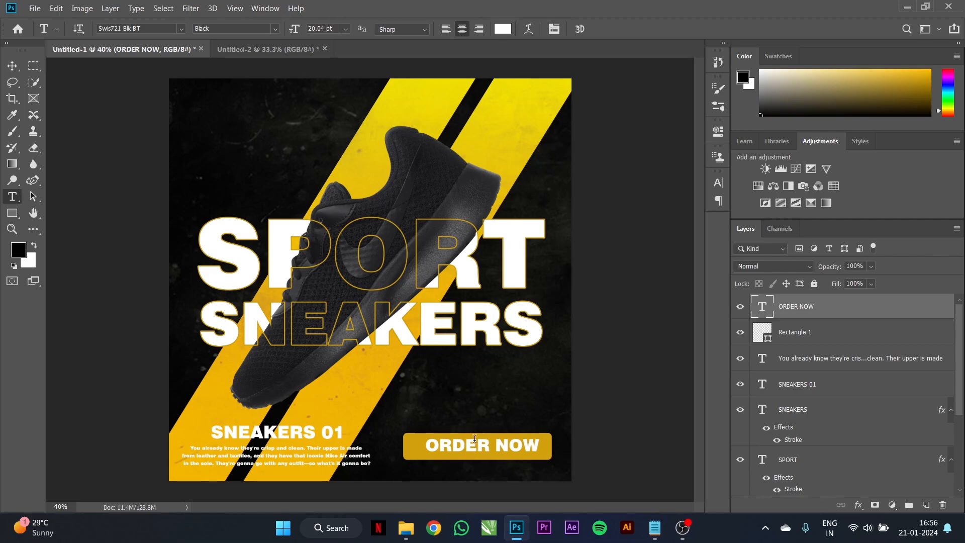
pyautogui.click(499, 447)
pyautogui.doubleClick(499, 447)
pyautogui.click(12, 65)
pyautogui.hotkey('alt', 'BackSpace')
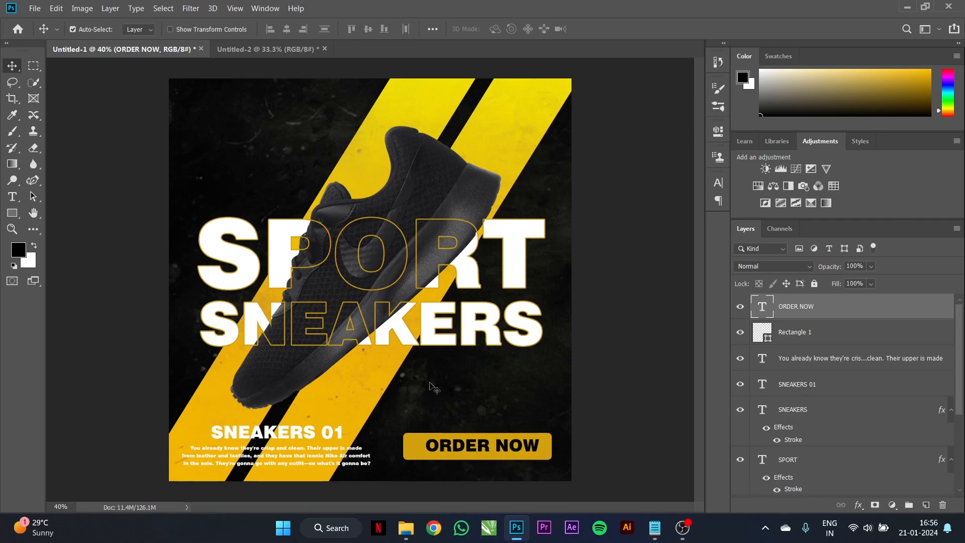
# - Align the ORDER NOW text and the golden rectangle on their horizontal centres
pyautogui.scroll(3, 508, 454)
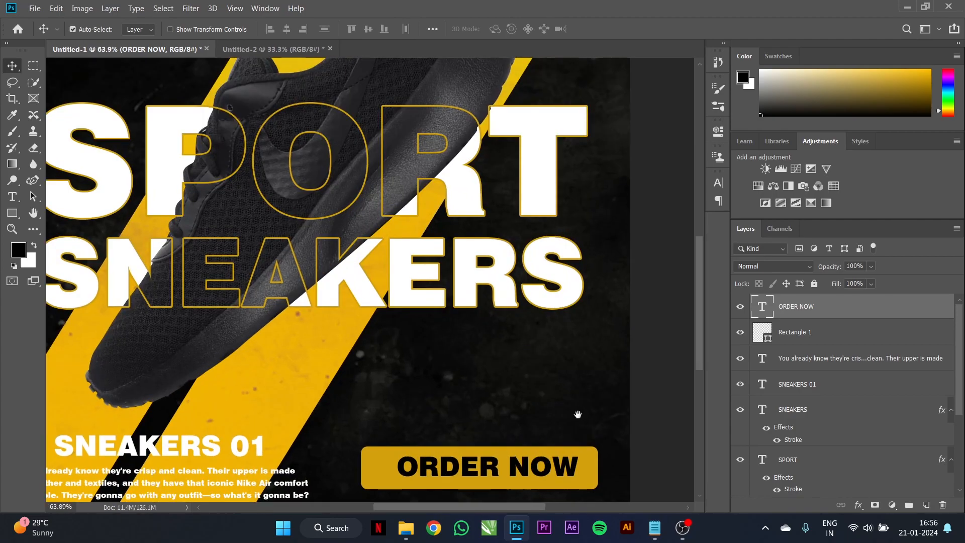
pyautogui.moveTo(578, 415); pyautogui.dragTo(563, 317)
pyautogui.moveTo(509, 374)
pyautogui.mouseDown()
pyautogui.moveTo(502, 379)
pyautogui.moveTo(508, 375)
pyautogui.mouseUp()
pyautogui.keyDown('shift'); pyautogui.click(576, 369); pyautogui.keyUp('shift')
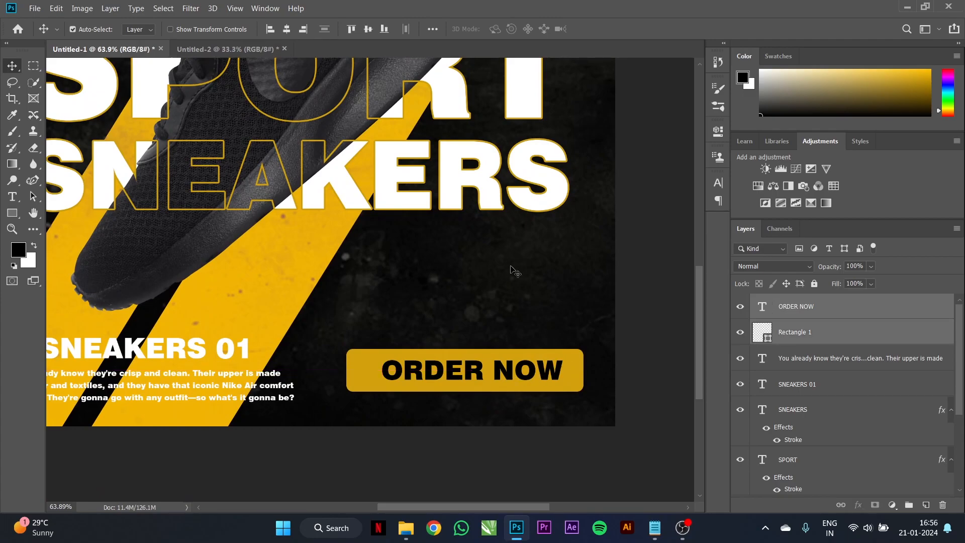
pyautogui.click(285, 28)
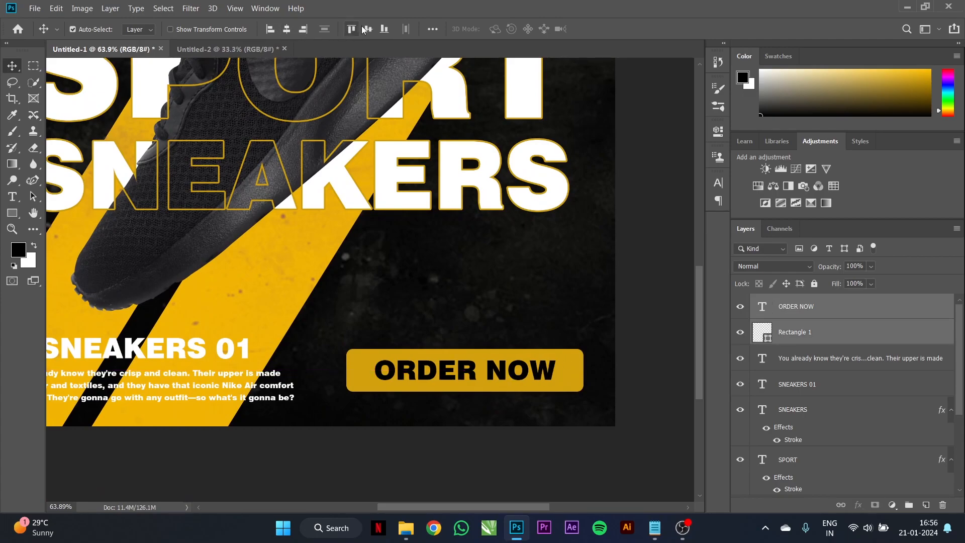
pyautogui.hotkey('ctrl', '0')
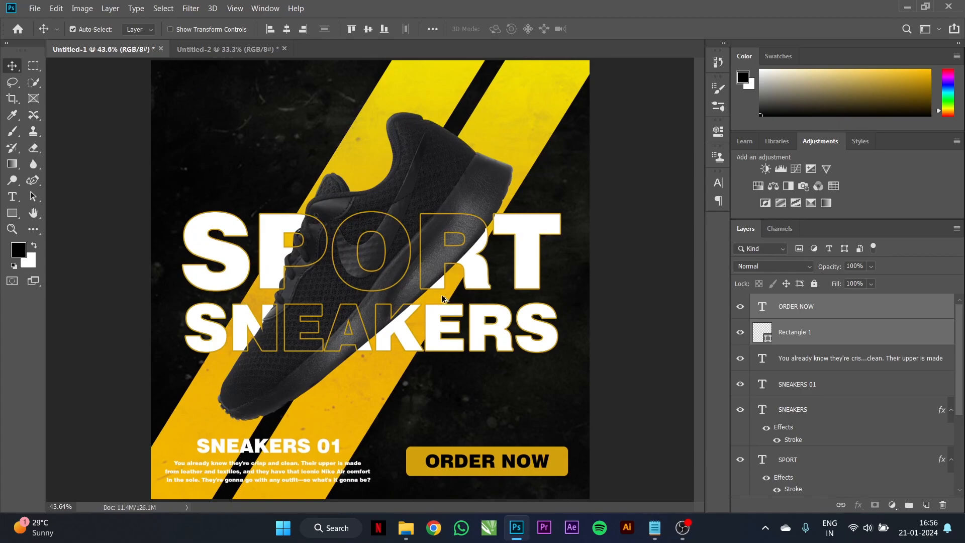
pyautogui.scroll(-1, 434, 211)
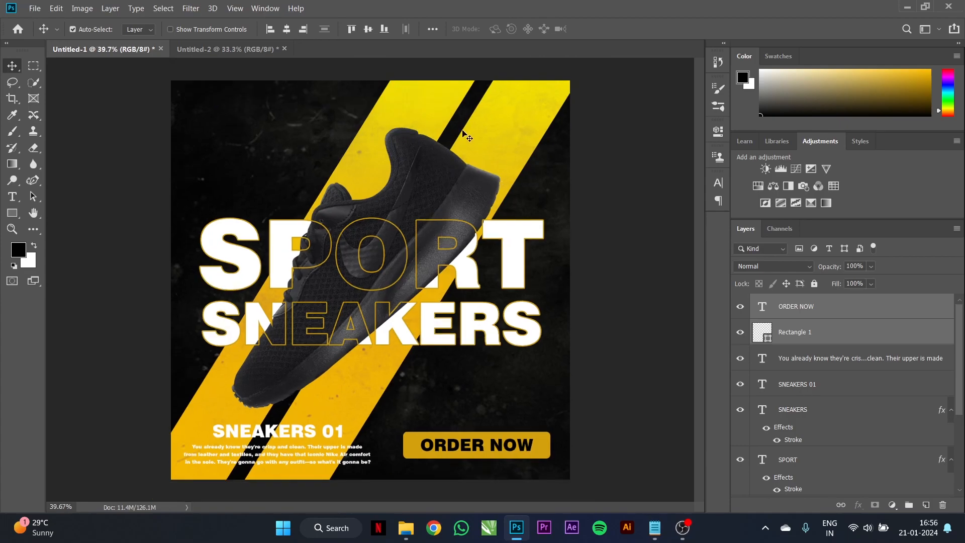
# - Bring the Nike swoosh from Untitled-2 into the poster, scale it down and place it in the poster's upper-left corner
pyautogui.click(227, 49)
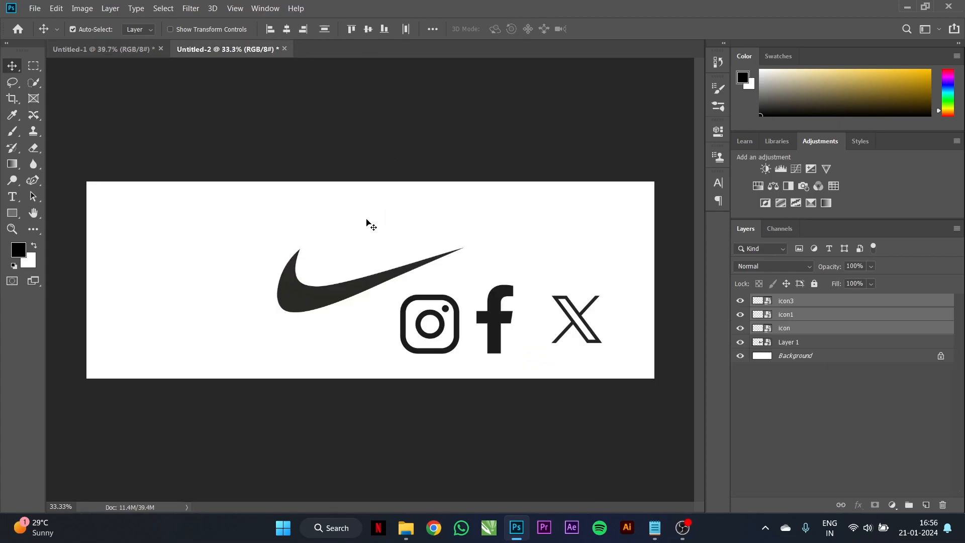
pyautogui.moveTo(336, 297); pyautogui.dragTo(261, 132)
pyautogui.hotkey('ctrl', 't')
pyautogui.moveTo(371, 167); pyautogui.dragTo(217, 112)
pyautogui.click(481, 33)
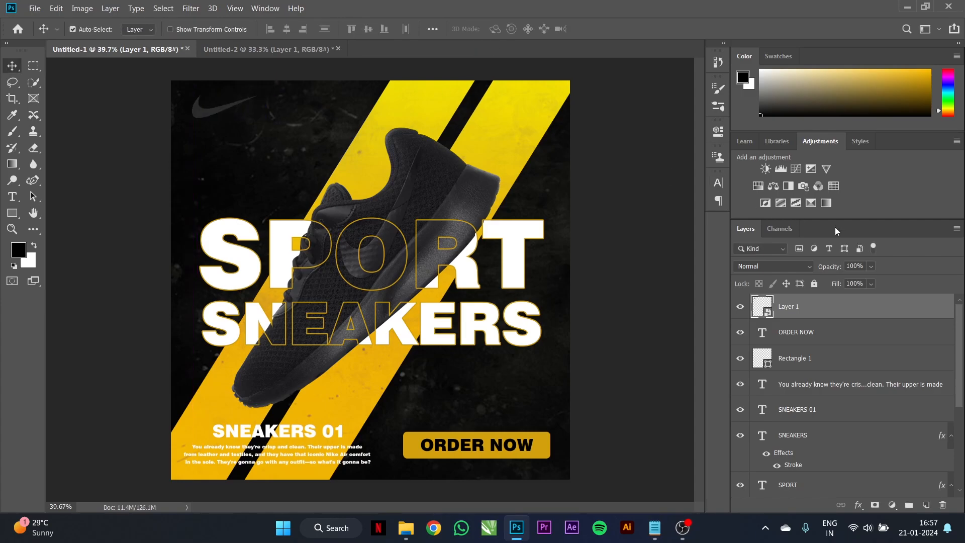
# - Turn the swoosh white with an Exposure adjustment clipped to its layer and raised to the maximum exposure
pyautogui.click(803, 186)
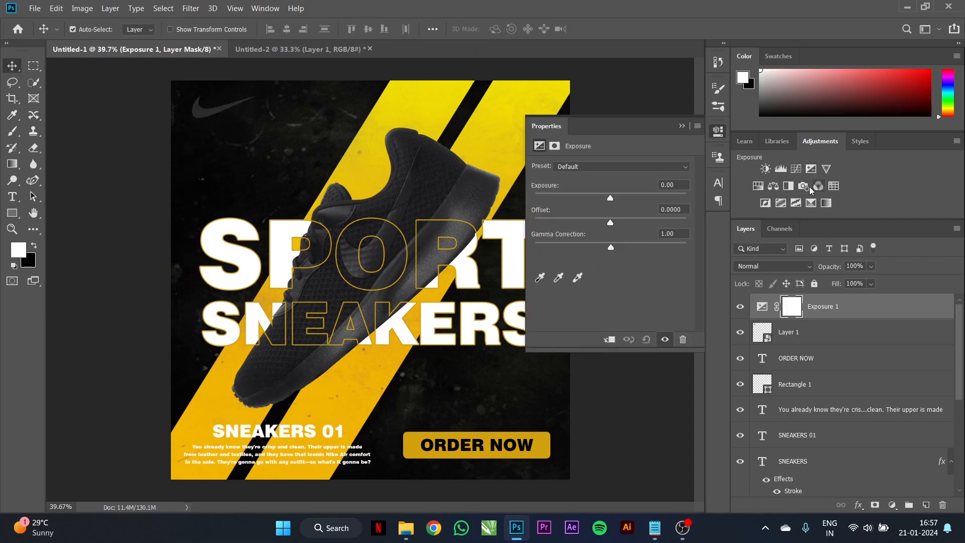
pyautogui.click(611, 341)
pyautogui.moveTo(610, 198); pyautogui.dragTo(694, 198)
pyautogui.click(682, 128)
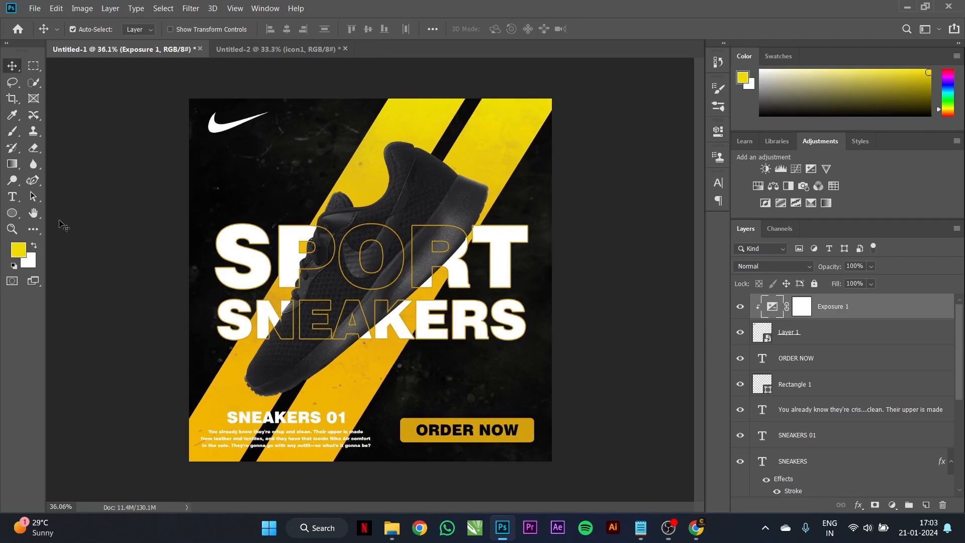
# - Draw a circle about 76 × 76 px on the yellow stripe near the poster's upper-right corner
pyautogui.click(12, 213)
pyautogui.scroll(5, 512, 110)
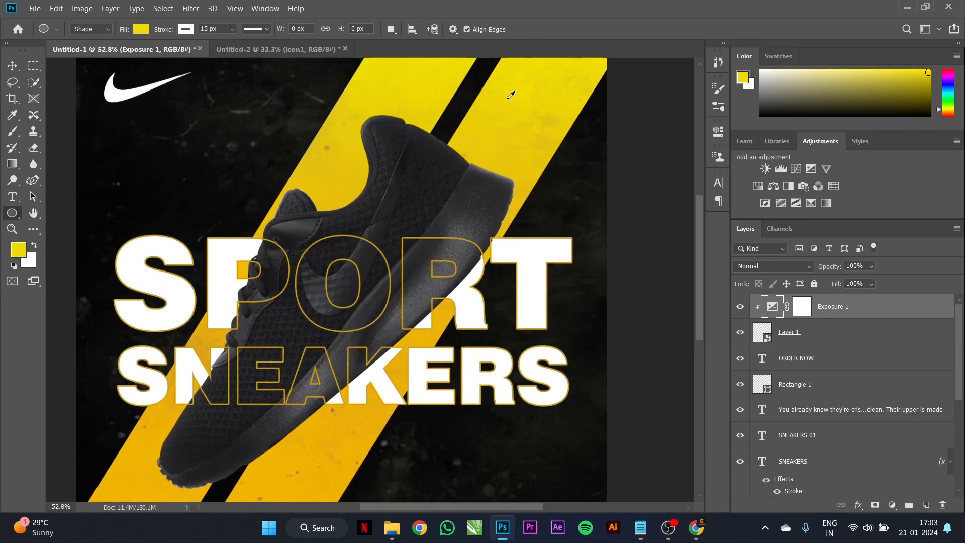
pyautogui.moveTo(535, 97); pyautogui.dragTo(479, 225)
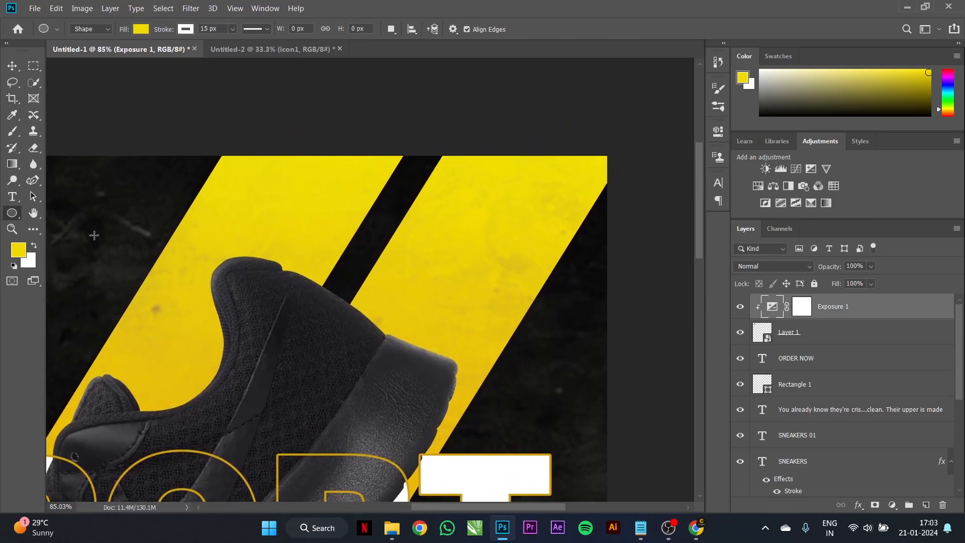
pyautogui.moveTo(448, 181); pyautogui.dragTo(482, 213)
# - Give the small circle a black fill and no stroke
pyautogui.click(540, 226)
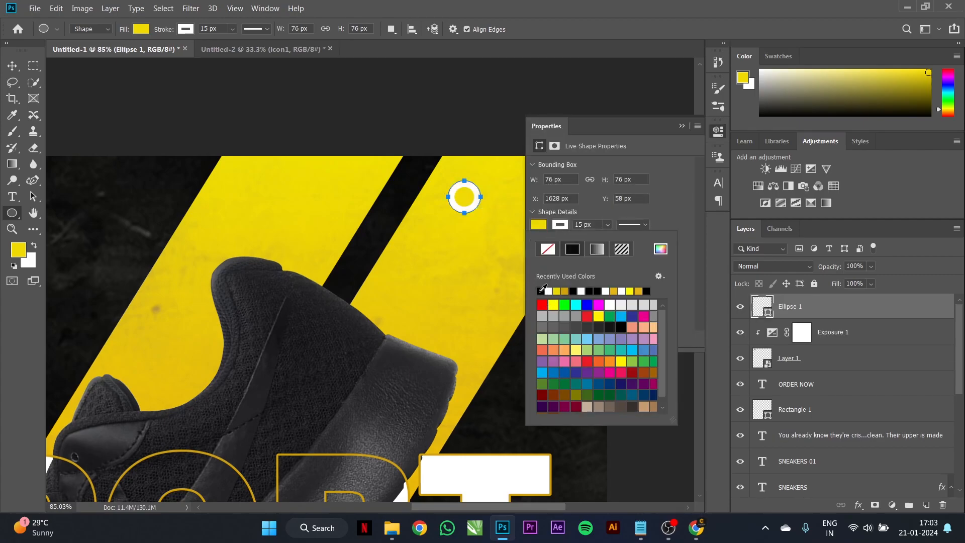
pyautogui.click(540, 291)
pyautogui.click(560, 224)
pyautogui.click(560, 224)
pyautogui.click(548, 249)
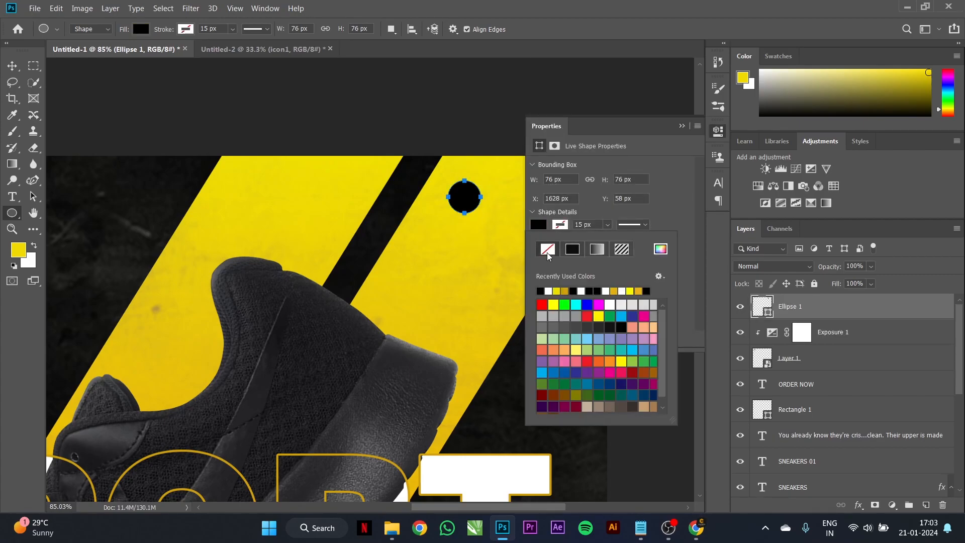
pyautogui.click(680, 126)
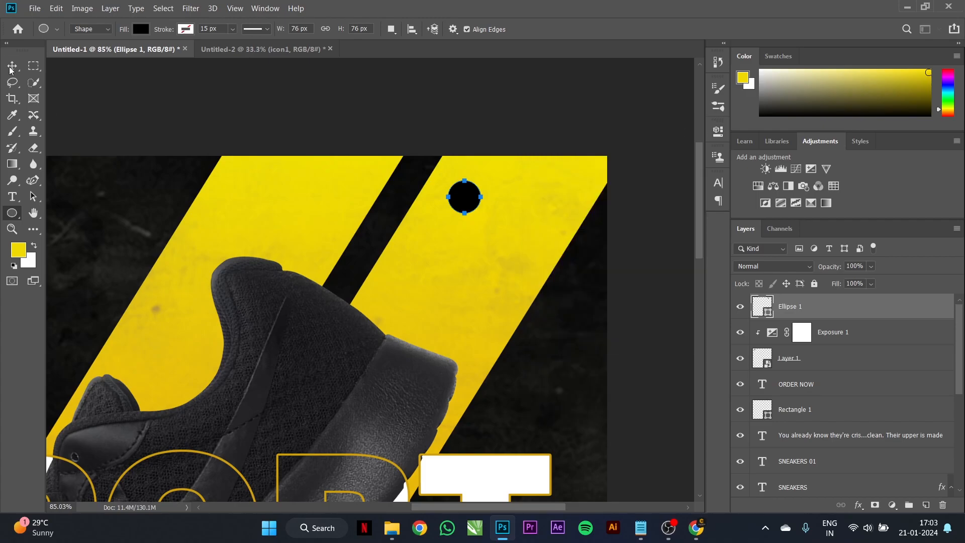
# - Shift the black circle slightly and scale it down to about 80%
pyautogui.press('v')
pyautogui.moveTo(463, 203); pyautogui.dragTo(483, 208)
pyautogui.hotkey('ctrl', 't')
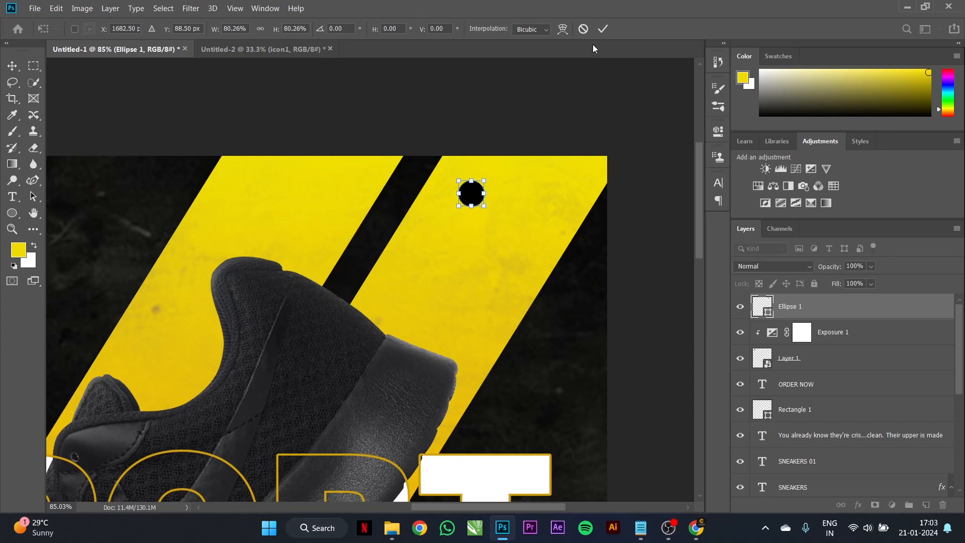
pyautogui.click(602, 29)
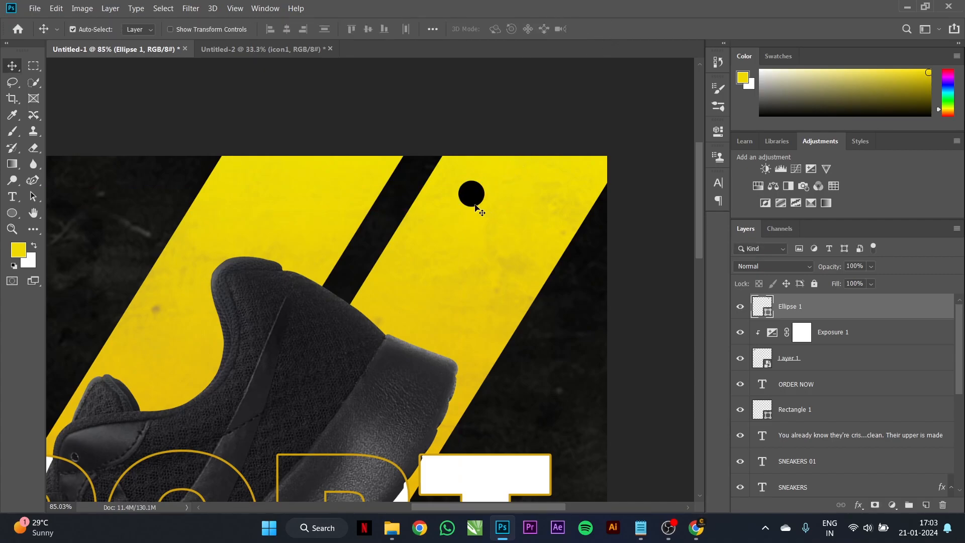
# - Duplicate the black circle twice into an evenly spaced horizontal row of three and shift the row slightly downward
pyautogui.moveTo(475, 203); pyautogui.dragTo(544, 199)
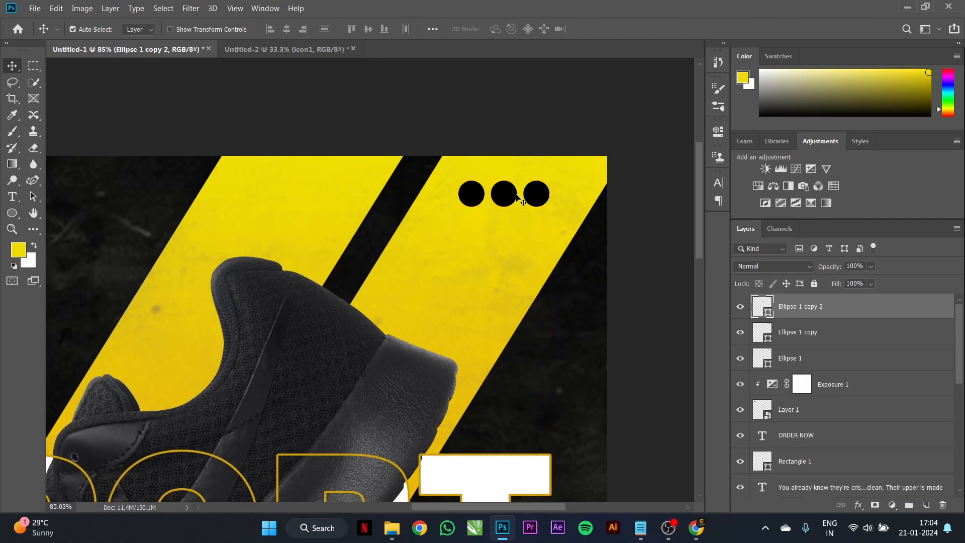
pyautogui.click(513, 198)
pyautogui.keyDown('shift'); pyautogui.click(538, 200); pyautogui.keyUp('shift')
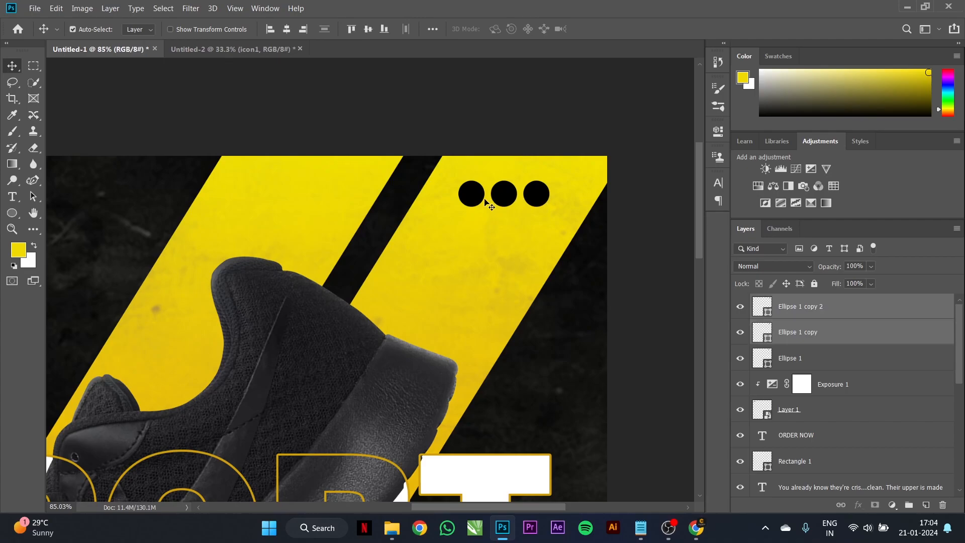
pyautogui.keyDown('shift'); pyautogui.click(480, 201); pyautogui.keyUp('shift')
pyautogui.moveTo(504, 199); pyautogui.dragTo(509, 211)
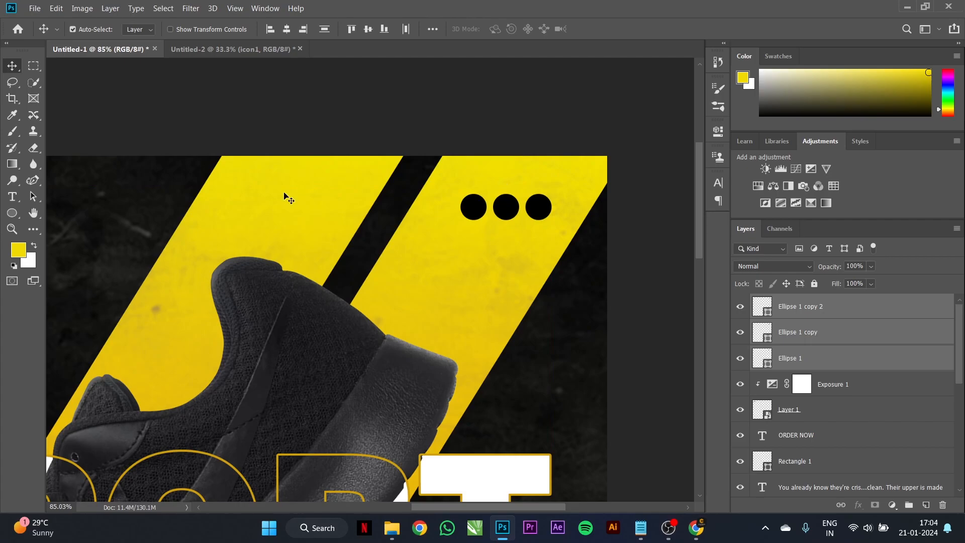
# - Add a text layer reading FOL above the three black circles
pyautogui.click(12, 197)
pyautogui.scroll(2, 525, 162)
pyautogui.click(460, 180)
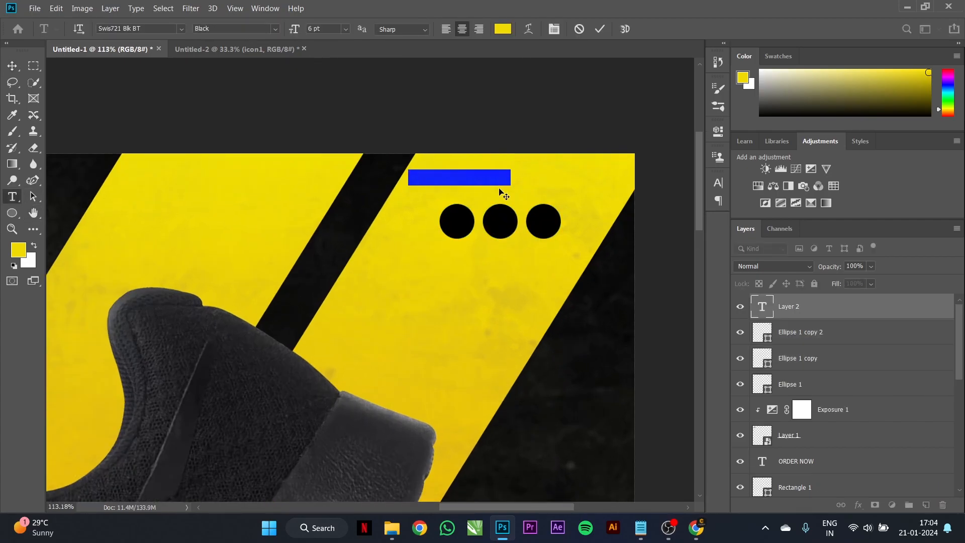
pyautogui.press('BackSpace')
pyautogui.write('FOL')
pyautogui.click(600, 29)
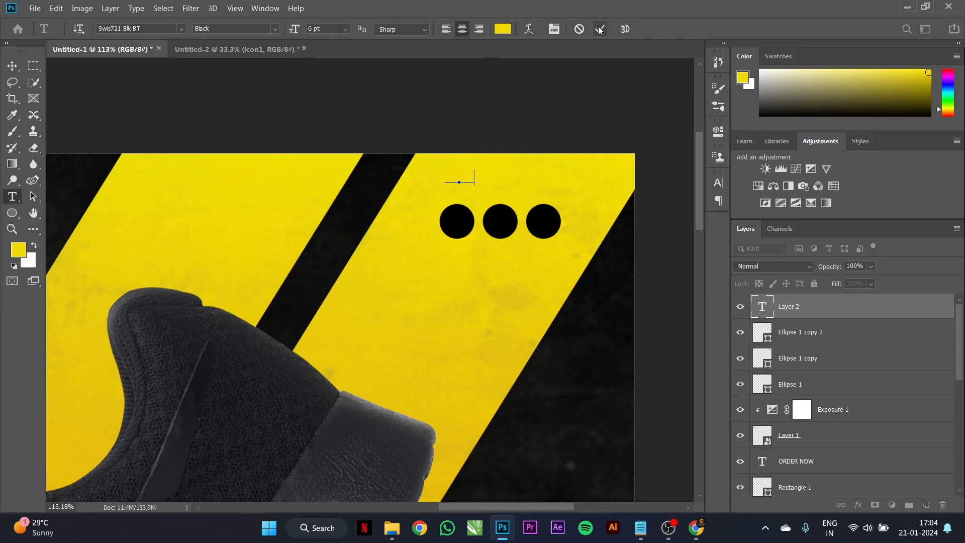
# - Set the foreground colour to black and recolour the FOL text with it
pyautogui.click(15, 69)
pyautogui.click(22, 252)
pyautogui.moveTo(448, 209); pyautogui.dragTo(313, 304)
pyautogui.click(586, 101)
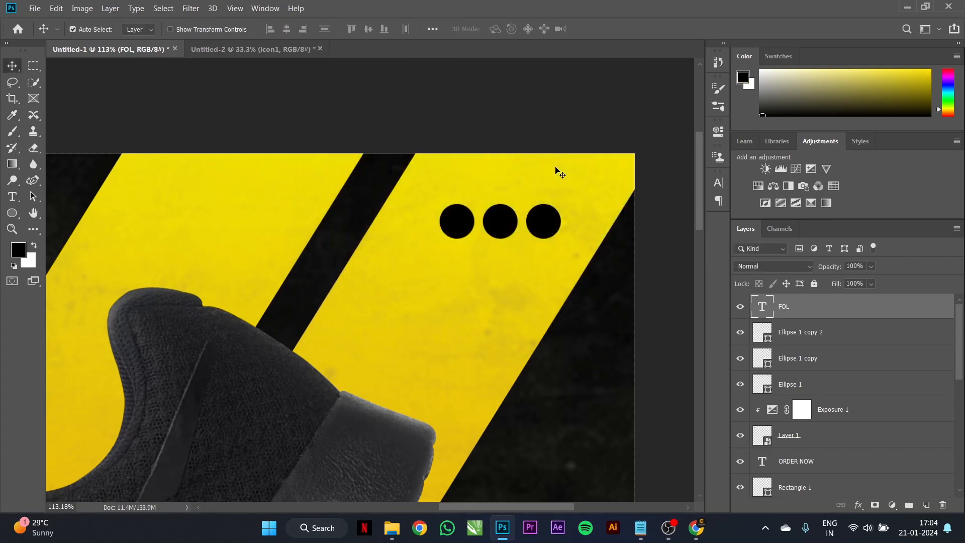
pyautogui.hotkey('alt', 'BackSpace')
# - Complete the text above the circles as FOLLOW US and move it directly over the middle of the row
pyautogui.click(12, 203)
pyautogui.click(465, 177)
pyautogui.hotkey('ctrl', 'a')
pyautogui.press('Right')
pyautogui.press('BackSpace')
pyautogui.write('LLOW US')
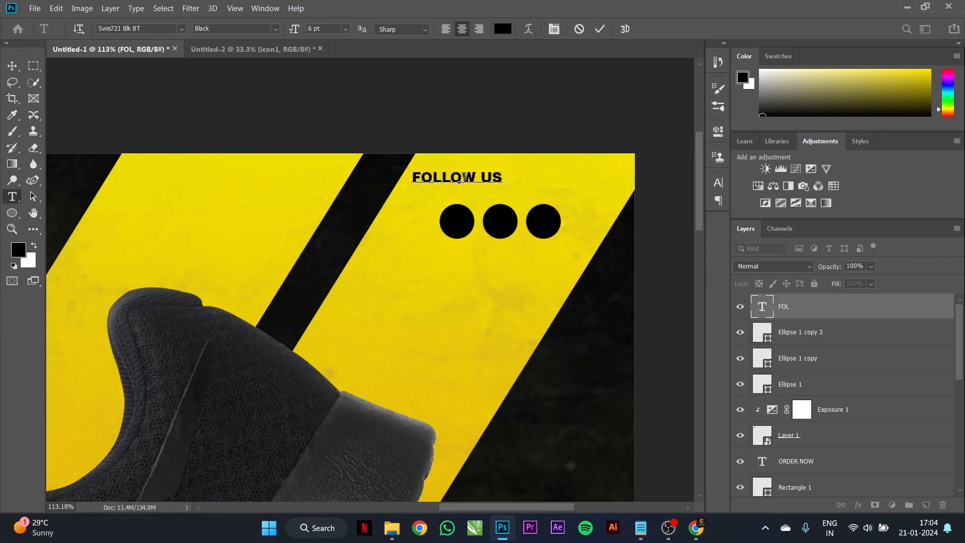
pyautogui.click(599, 29)
pyautogui.press('v')
pyautogui.moveTo(470, 180); pyautogui.dragTo(513, 191)
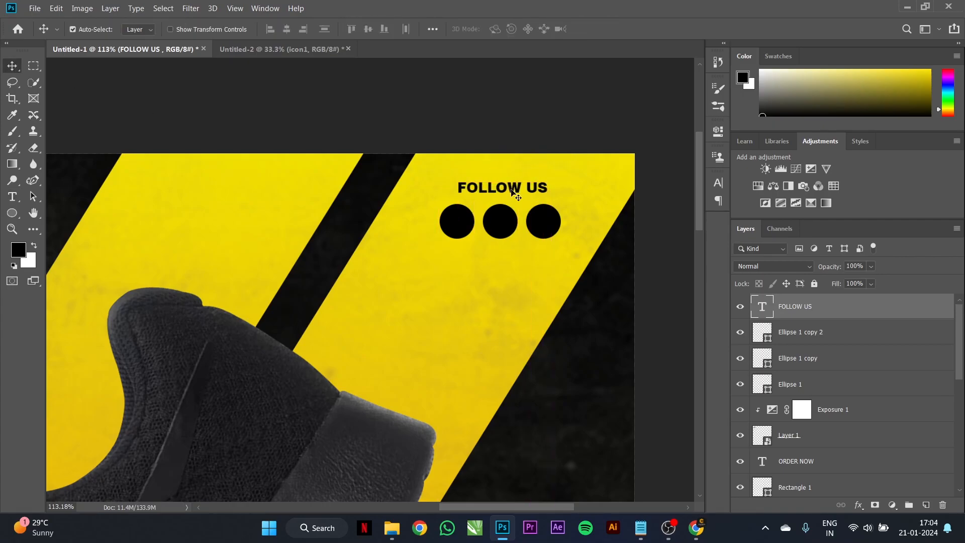
# - Try to align the FOLLOW US text with the middle circle on their horizontal centres
pyautogui.keyDown('shift'); pyautogui.click(500, 218); pyautogui.keyUp('shift')
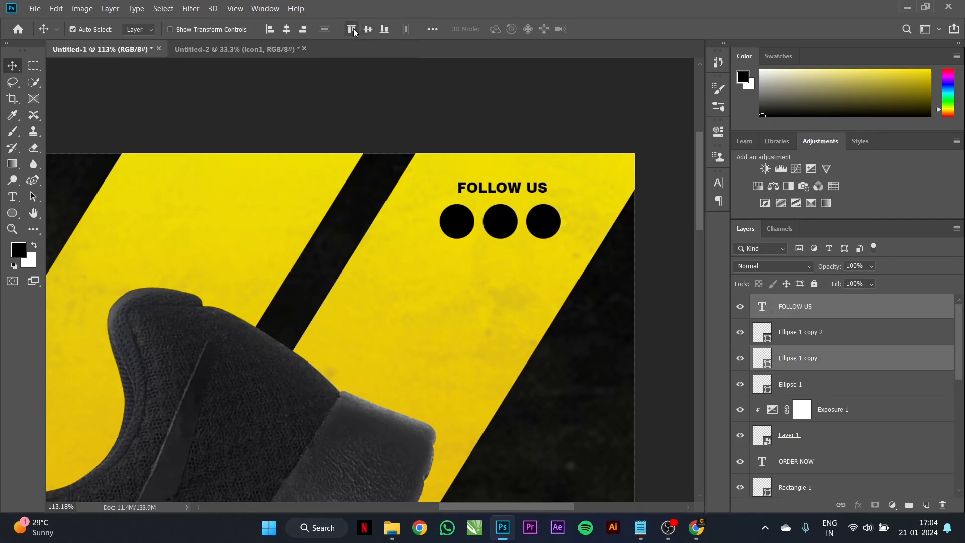
pyautogui.click(287, 30)
pyautogui.hotkey('ctrl', 'z')
pyautogui.click(494, 158)
pyautogui.click(504, 215)
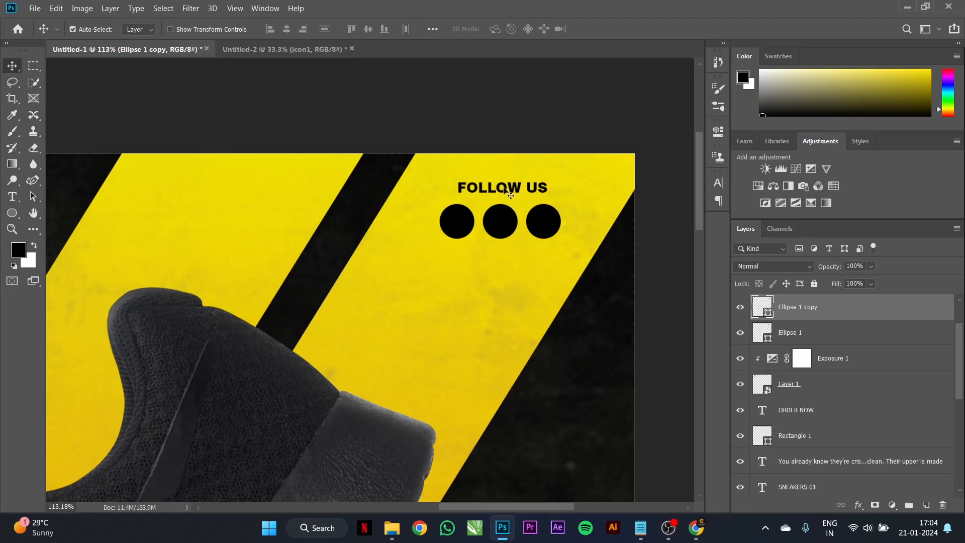
pyautogui.keyDown('shift'); pyautogui.click(505, 191); pyautogui.keyUp('shift')
pyautogui.click(287, 29)
pyautogui.hotkey('ctrl', 'z')
pyautogui.click(515, 195)
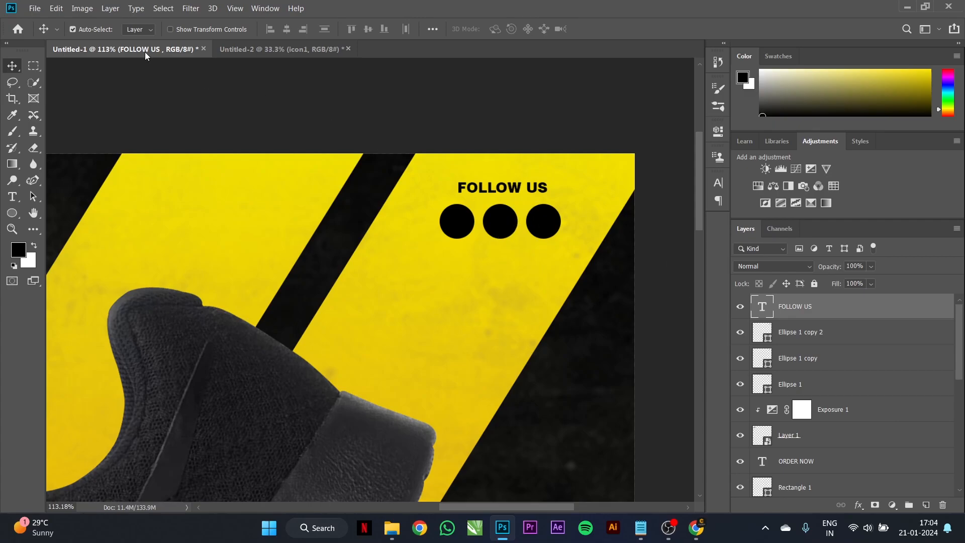
# - Bring the Instagram icon from Untitled-2 into the poster, scale it to about 22% and place it below the first black circle
pyautogui.click(216, 48)
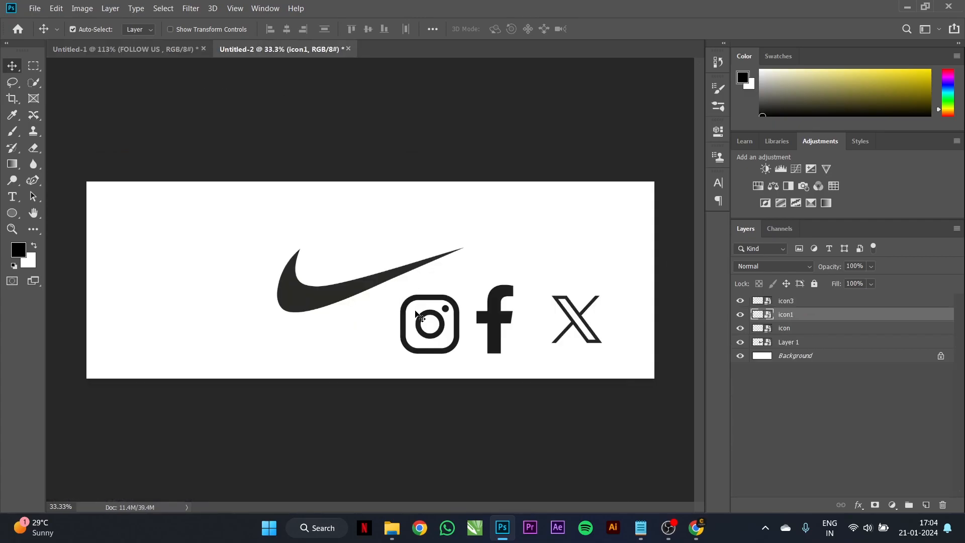
pyautogui.moveTo(407, 315); pyautogui.dragTo(184, 110)
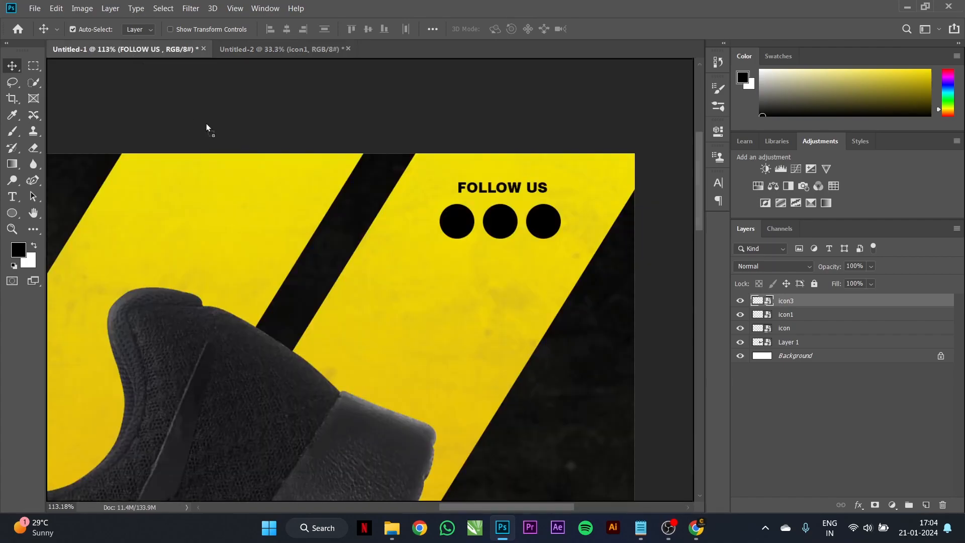
pyautogui.moveTo(447, 310); pyautogui.dragTo(449, 313)
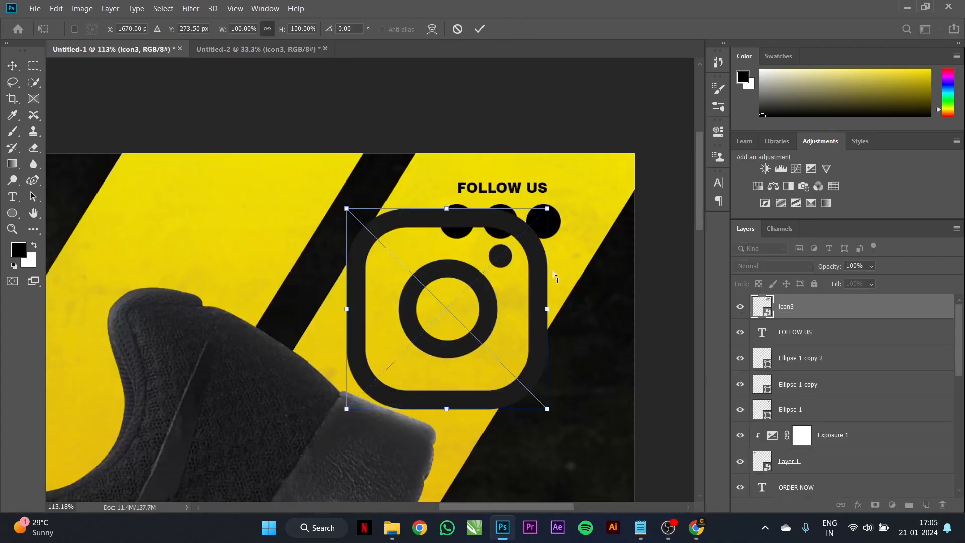
pyautogui.moveTo(550, 205); pyautogui.dragTo(452, 282)
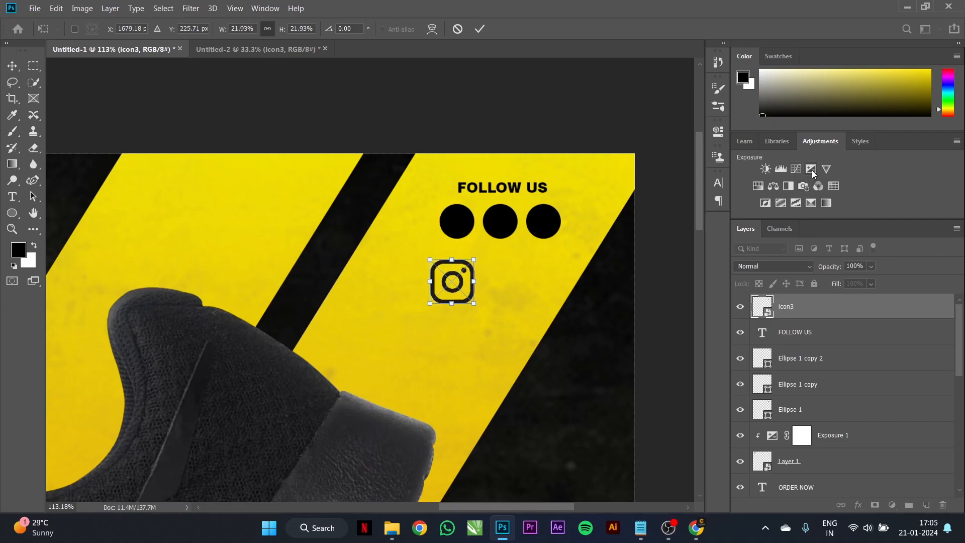
pyautogui.press('Return')
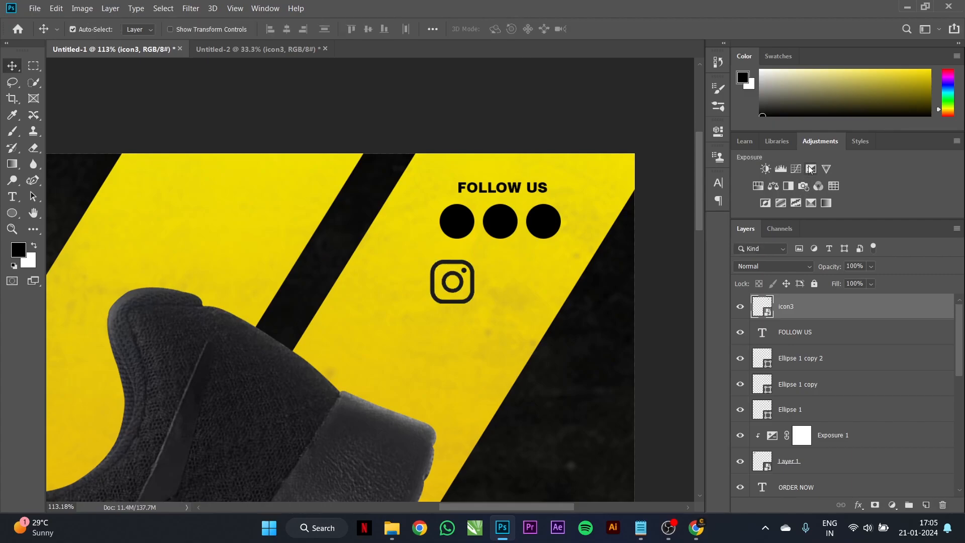
# - Turn the Instagram icon white with an Exposure adjustment clipped to its layer, exposure set to +20.00
pyautogui.click(811, 170)
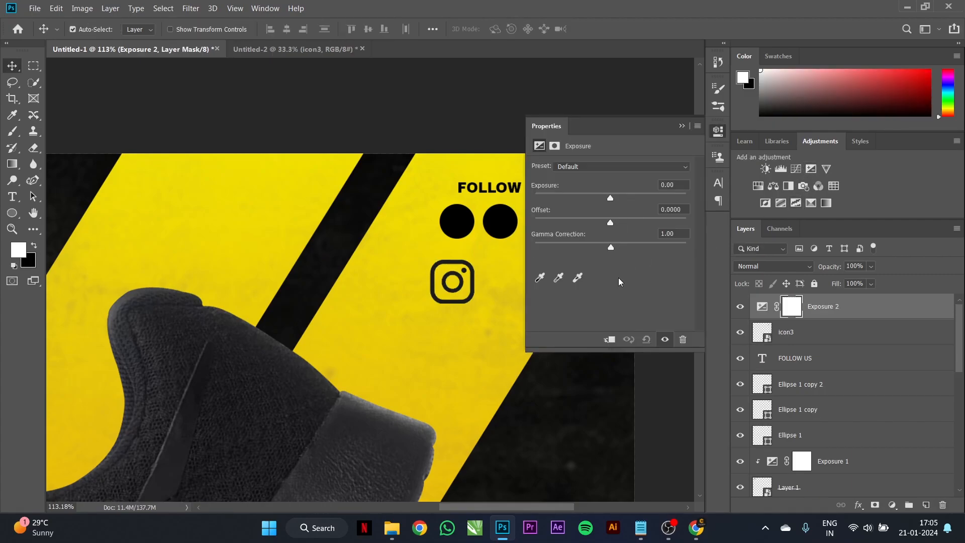
pyautogui.click(609, 339)
pyautogui.moveTo(612, 199); pyautogui.dragTo(692, 201)
pyautogui.click(682, 127)
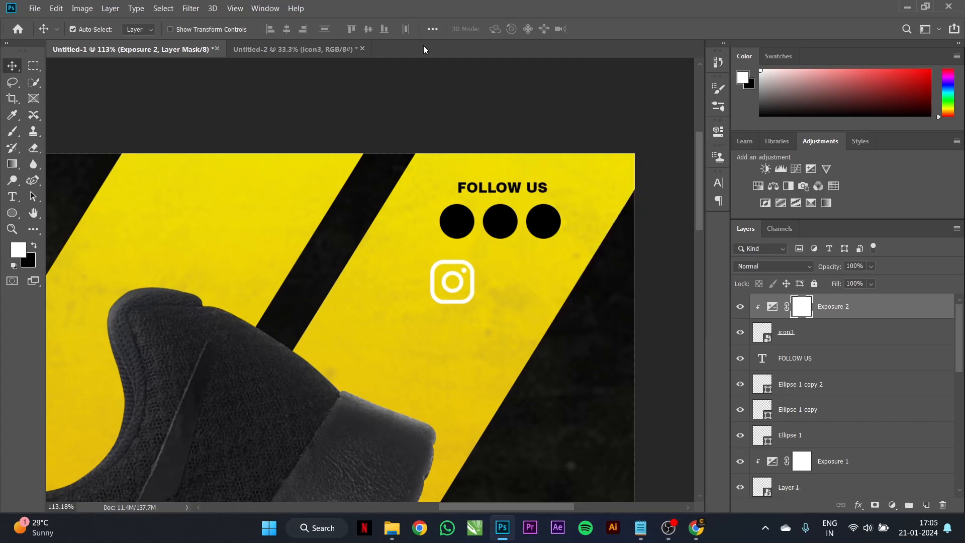
# - Bring the Facebook icon from Untitled-2 into the poster, scale it to about 24% and place it beside the Instagram icon
pyautogui.click(310, 49)
pyautogui.moveTo(490, 317); pyautogui.dragTo(543, 317)
pyautogui.hotkey('ctrl', 't')
pyautogui.moveTo(606, 193); pyautogui.dragTo(507, 371)
pyautogui.moveTo(497, 409); pyautogui.dragTo(504, 297)
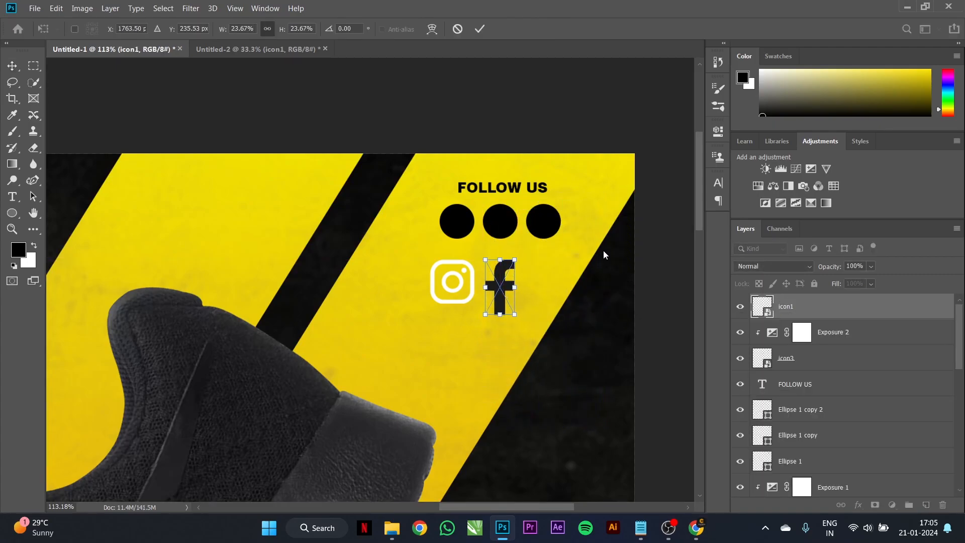
pyautogui.click(479, 28)
# - Turn the Facebook icon white with an Exposure adjustment clipped to its layer, exposure set to +20.00
pyautogui.click(811, 169)
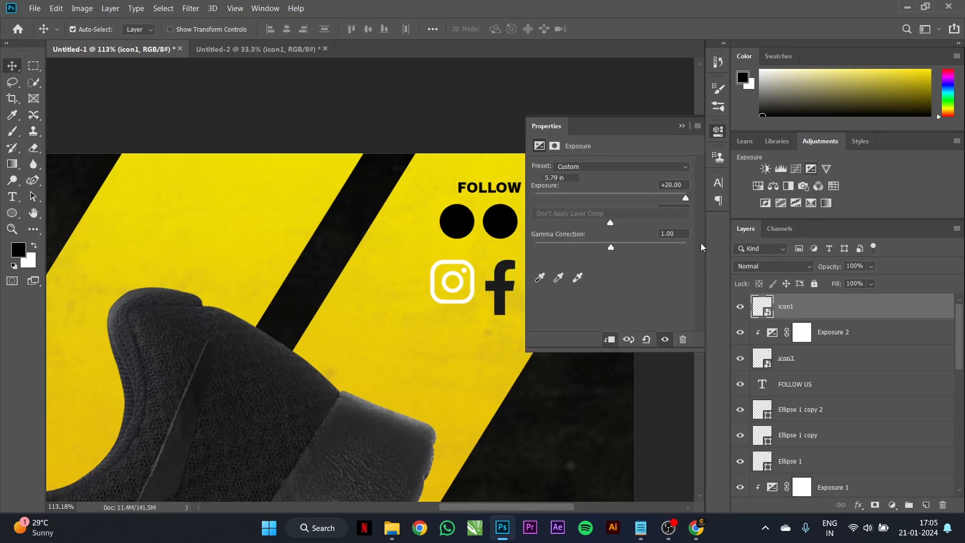
pyautogui.click(609, 340)
pyautogui.moveTo(611, 198); pyautogui.dragTo(686, 198)
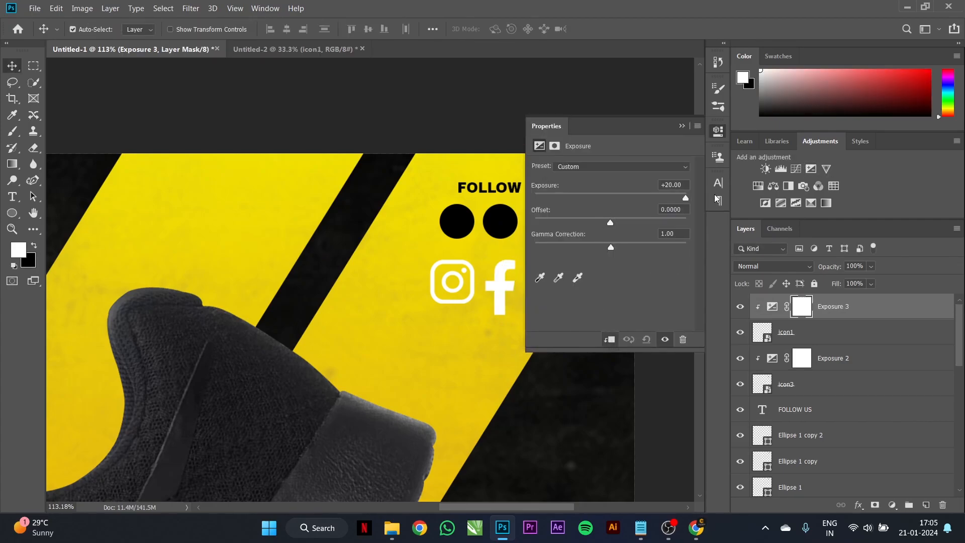
pyautogui.click(682, 126)
# - Bring the X icon from Untitled-2 into the poster, scale it to about 46% and place it below the other two icons
pyautogui.click(319, 46)
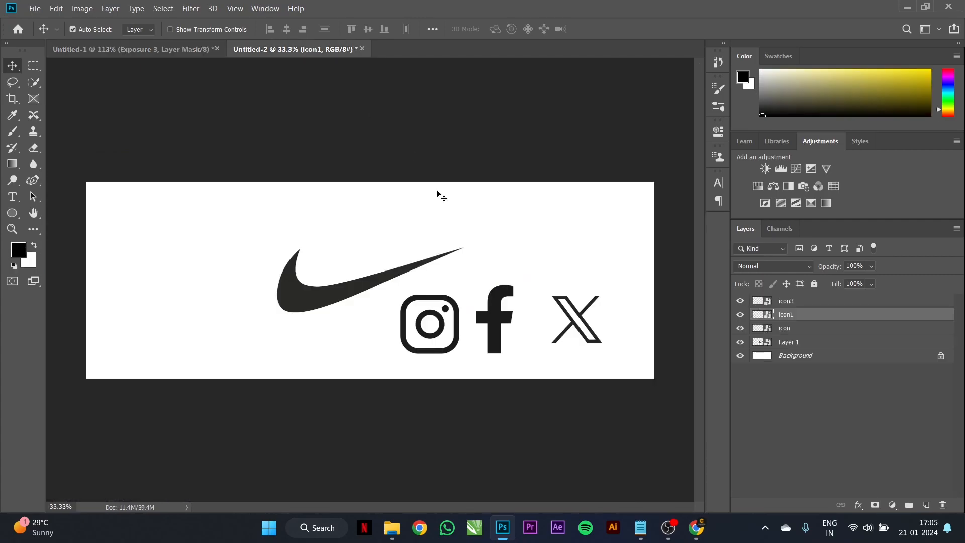
pyautogui.moveTo(575, 329); pyautogui.dragTo(222, 118)
pyautogui.moveTo(427, 355); pyautogui.dragTo(429, 355)
pyautogui.hotkey('ctrl', 't')
pyautogui.moveTo(513, 297); pyautogui.dragTo(455, 404)
pyautogui.moveTo(378, 407); pyautogui.dragTo(447, 380)
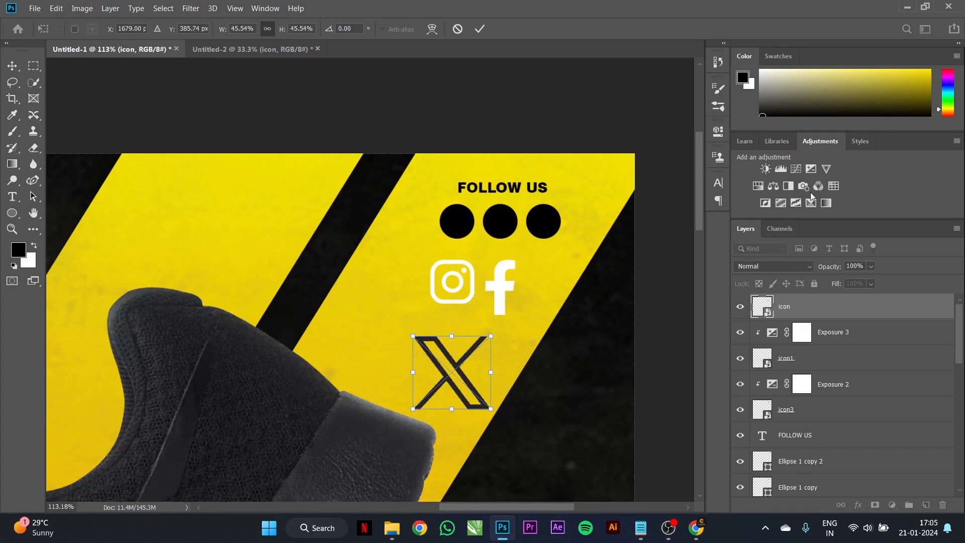
pyautogui.click(480, 28)
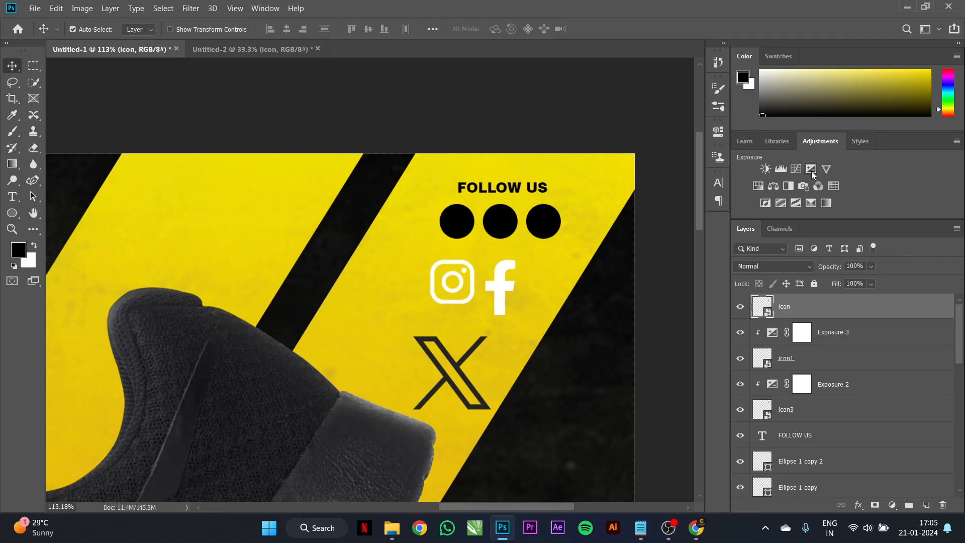
# - Turn the X icon white with an Exposure adjustment clipped to its layer, exposure raised to the maximum
pyautogui.click(811, 168)
pyautogui.click(610, 340)
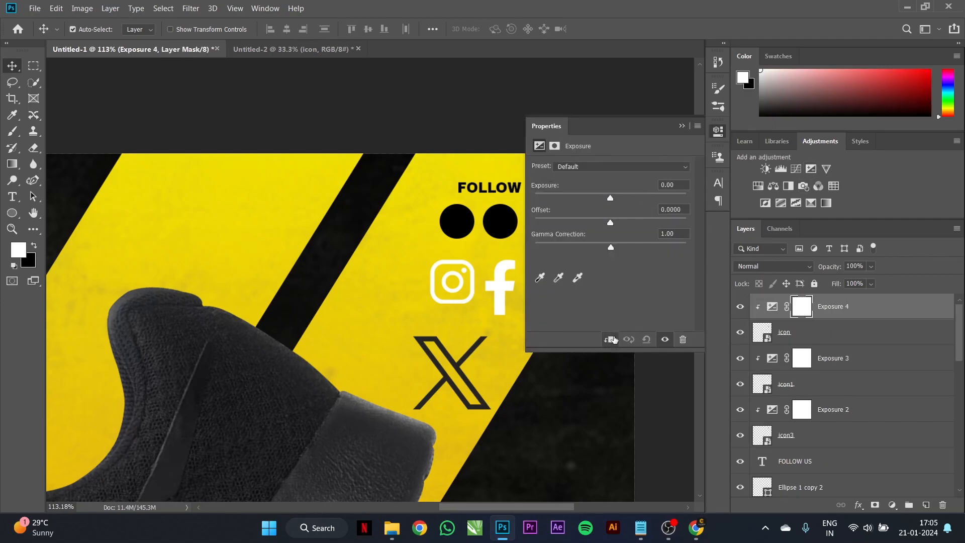
pyautogui.moveTo(608, 197); pyautogui.dragTo(693, 203)
pyautogui.click(682, 126)
# - Move the Instagram icon onto the first black circle, shrink it to slightly under 11% and centre it inside
pyautogui.moveTo(442, 307); pyautogui.dragTo(443, 243)
pyautogui.hotkey('ctrl', 't')
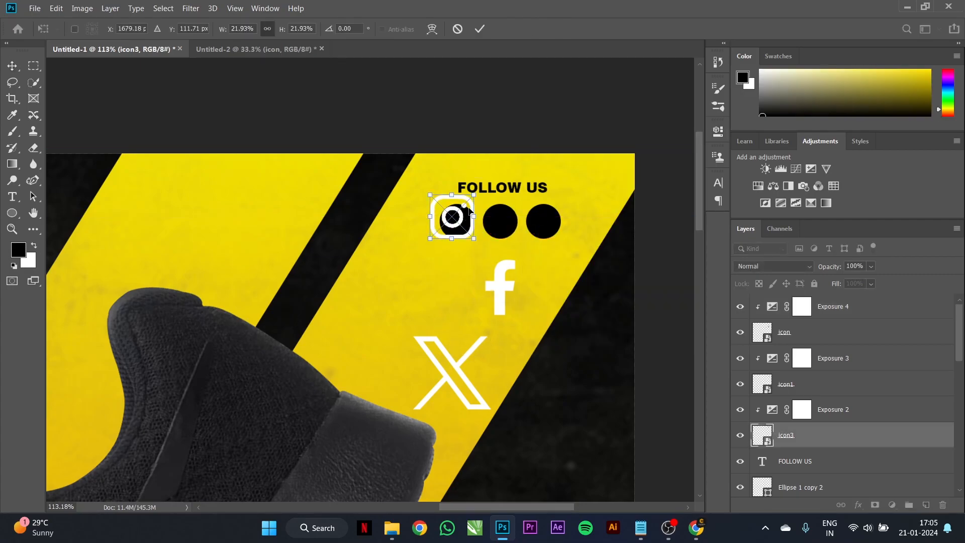
pyautogui.moveTo(481, 195); pyautogui.dragTo(458, 236)
pyautogui.click(479, 28)
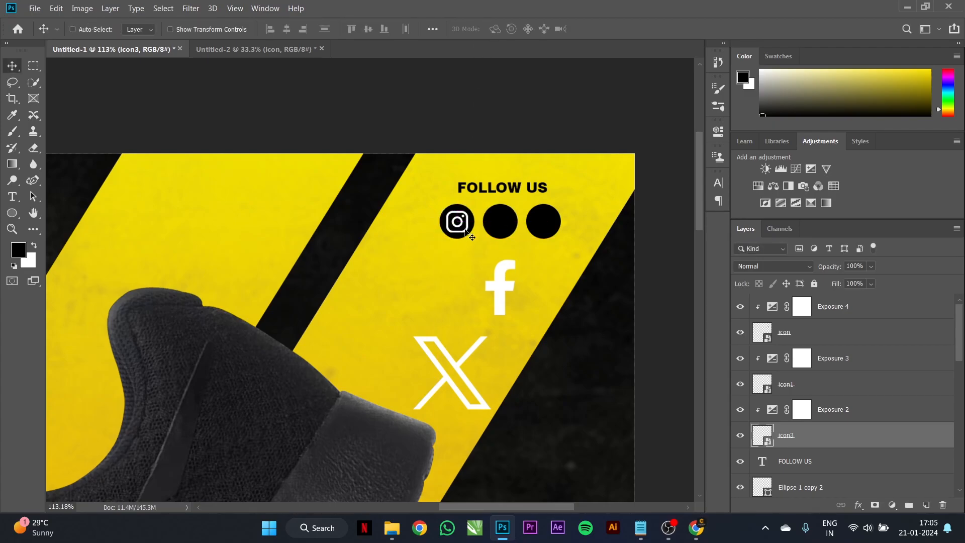
pyautogui.hotkey('ctrl', 't')
pyautogui.scroll(4, 468, 211)
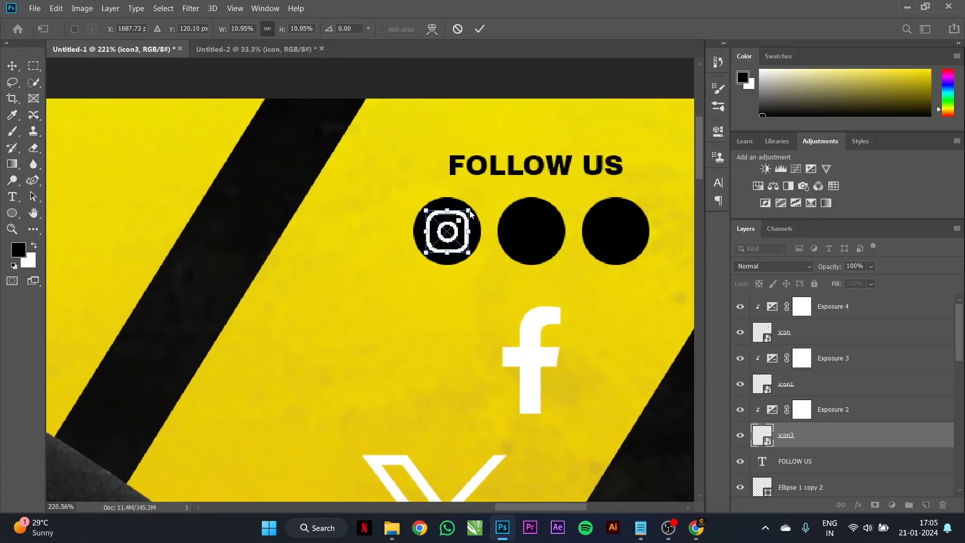
pyautogui.moveTo(470, 211); pyautogui.dragTo(466, 215)
pyautogui.click(480, 29)
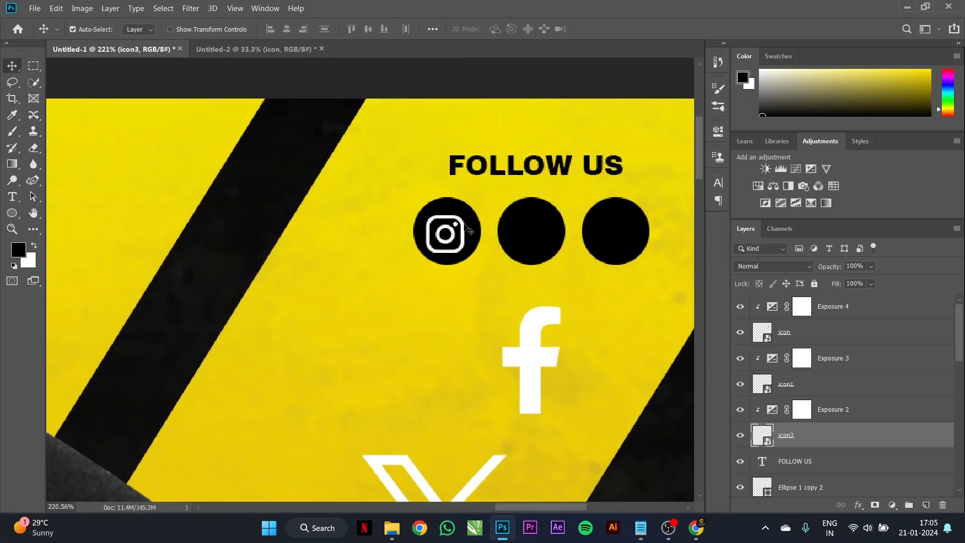
# - Shrink the Facebook icon to fit inside the middle black circle and centre it there
pyautogui.click(531, 353)
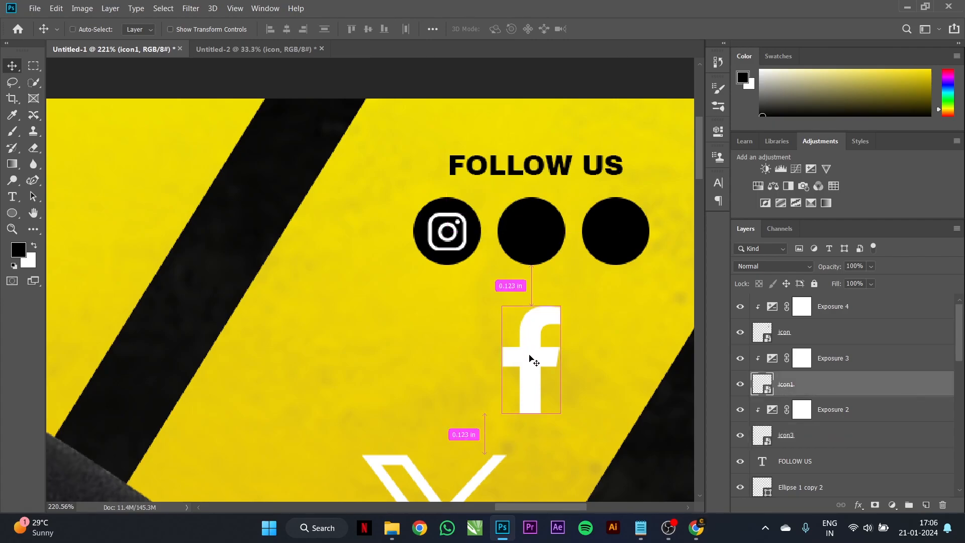
pyautogui.hotkey('ctrl', 't')
pyautogui.moveTo(560, 306); pyautogui.dragTo(528, 238)
pyautogui.press('Return')
# - Move the X icon to the third black circle, shrink it to fit and centre it inside
pyautogui.moveTo(475, 492); pyautogui.dragTo(654, 210)
pyautogui.hotkey('ctrl', 't')
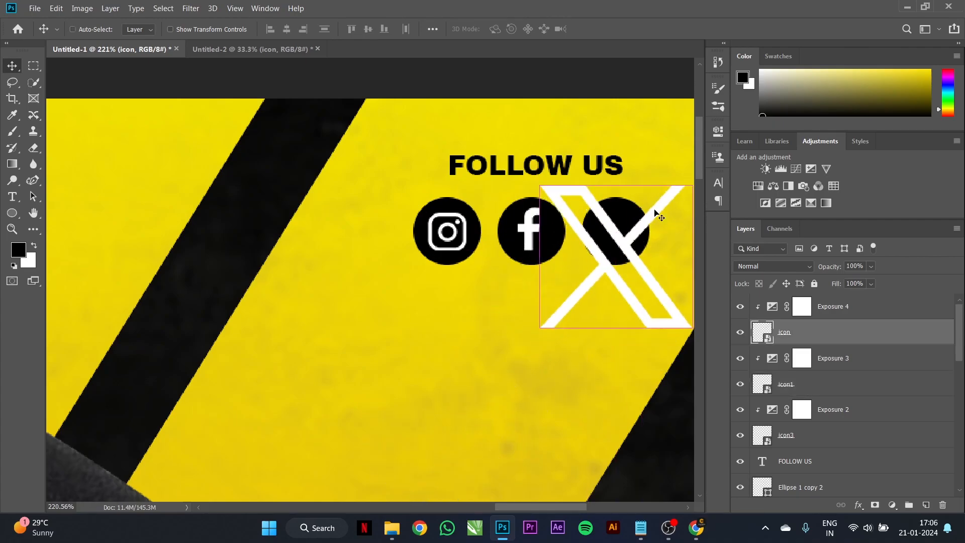
pyautogui.moveTo(694, 186); pyautogui.dragTo(588, 327)
pyautogui.moveTo(556, 318); pyautogui.dragTo(615, 230)
pyautogui.click(480, 29)
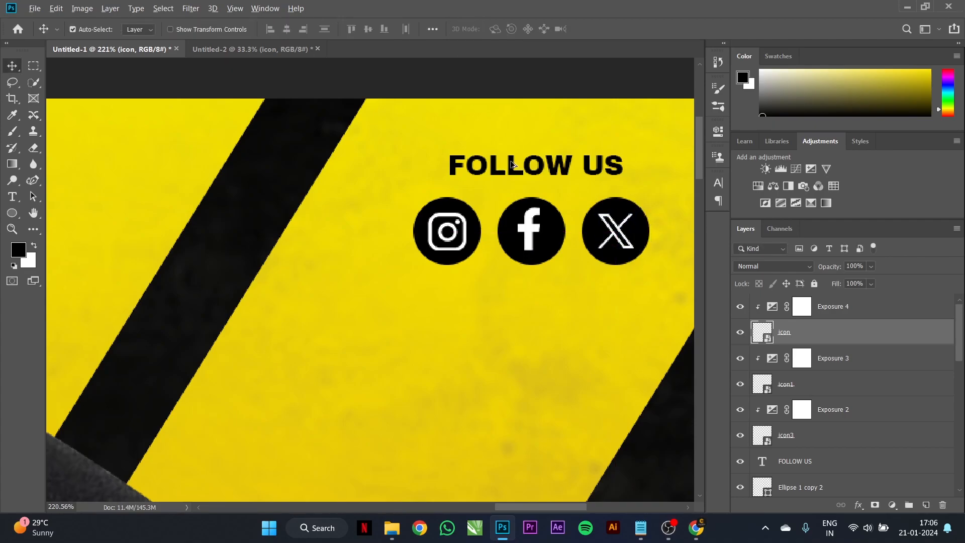
# - Select every layer of the poster, from Exposure 4 down to Rectangle 1 copy, and group them
pyautogui.scroll(-8, 533, 200)
pyautogui.scroll(-2, 533, 200)
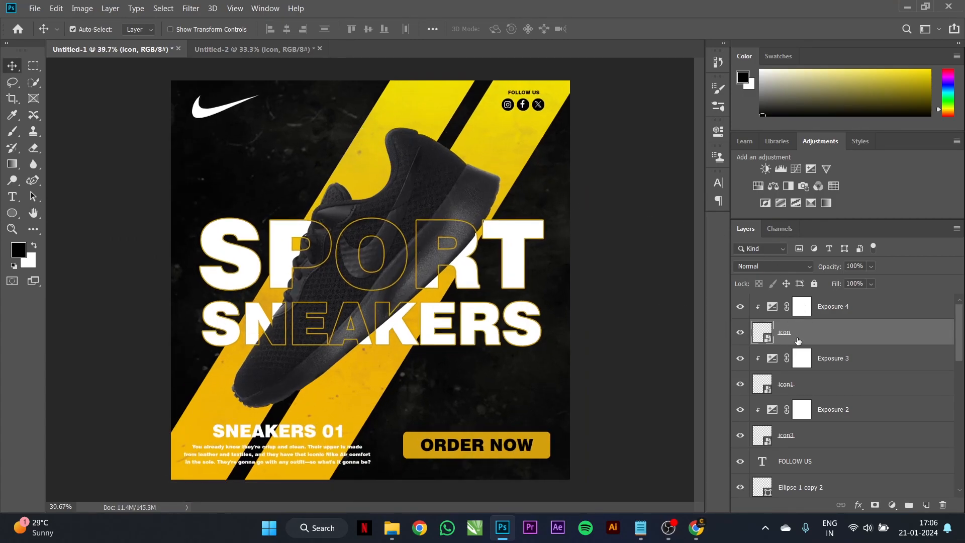
pyautogui.click(834, 320)
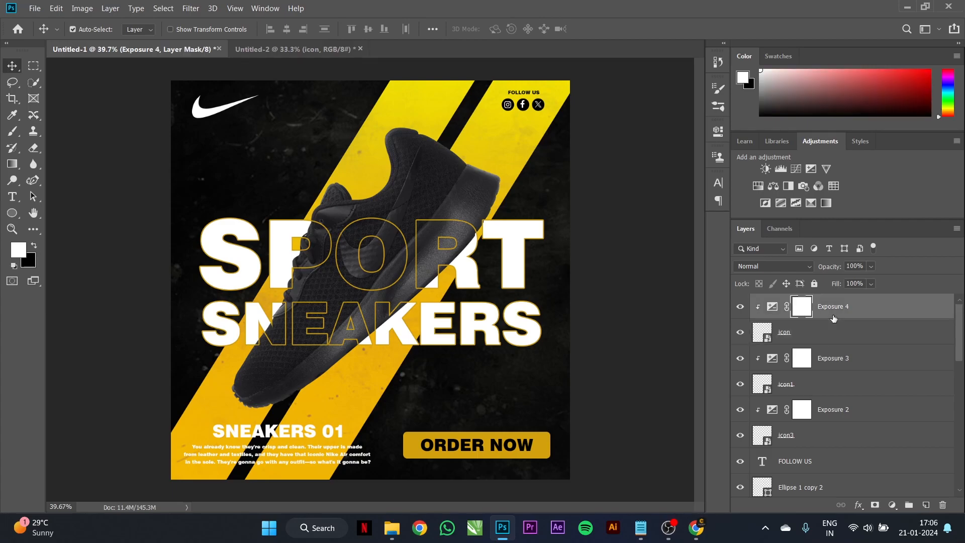
pyautogui.hotkey('ctrl', 'a')
pyautogui.click(660, 325)
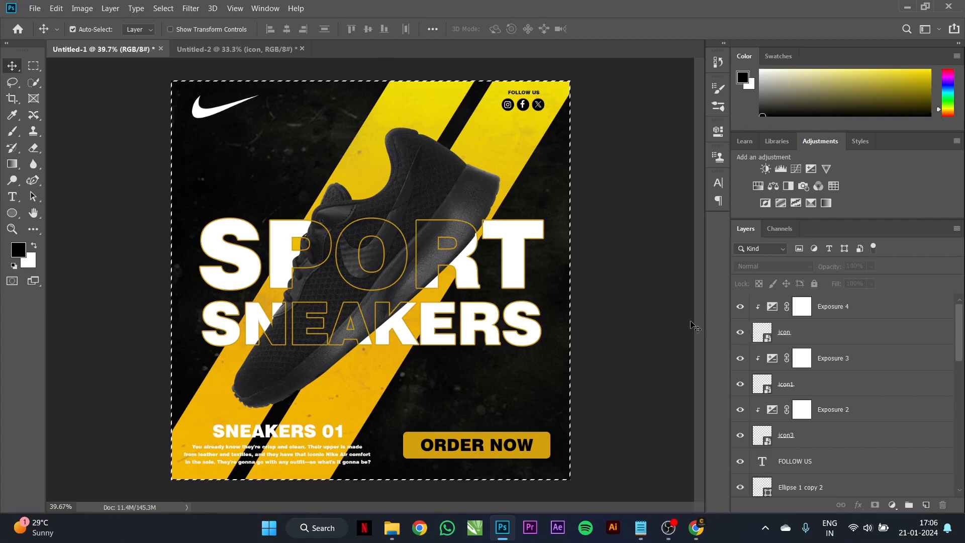
pyautogui.click(858, 313)
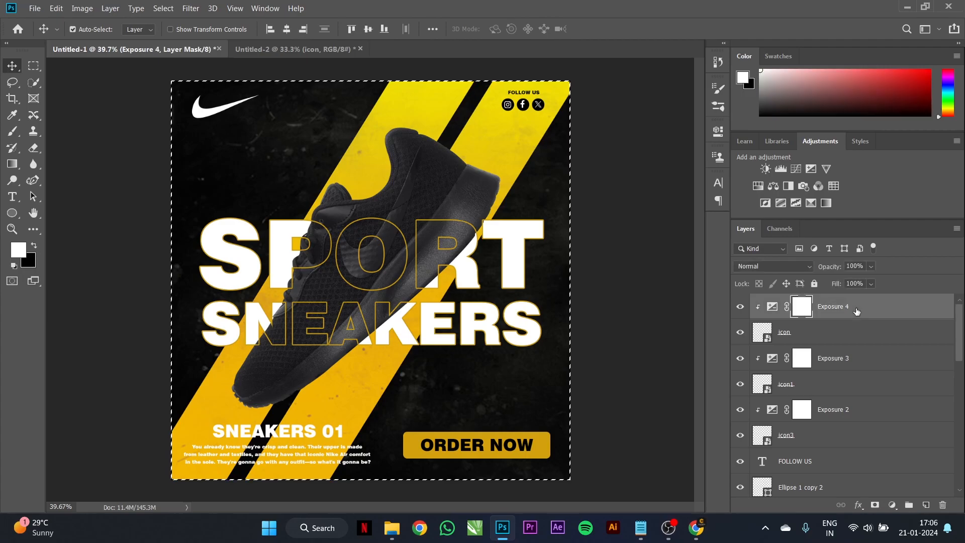
pyautogui.keyDown('shift'); pyautogui.click(859, 334); pyautogui.keyUp('shift')
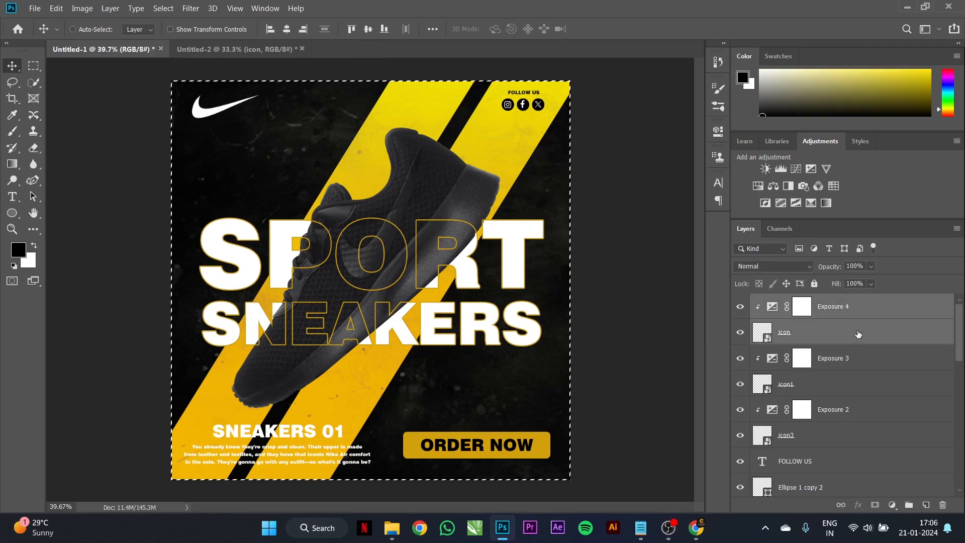
pyautogui.keyDown('ctrl'); pyautogui.click(852, 359); pyautogui.keyUp('ctrl')
pyautogui.keyDown('ctrl'); pyautogui.click(844, 386); pyautogui.keyUp('ctrl')
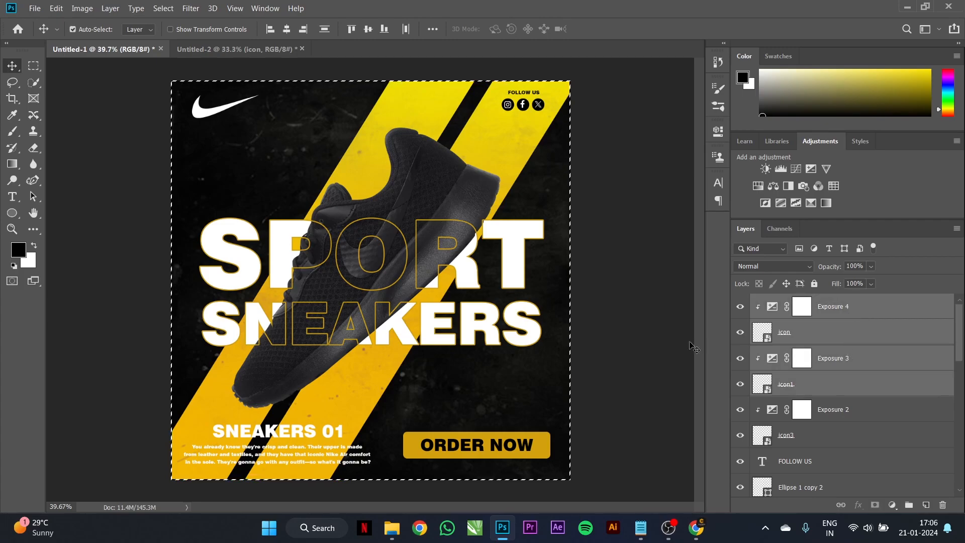
pyautogui.scroll(-4, 637, 326)
pyautogui.moveTo(171, 81); pyautogui.dragTo(695, 436)
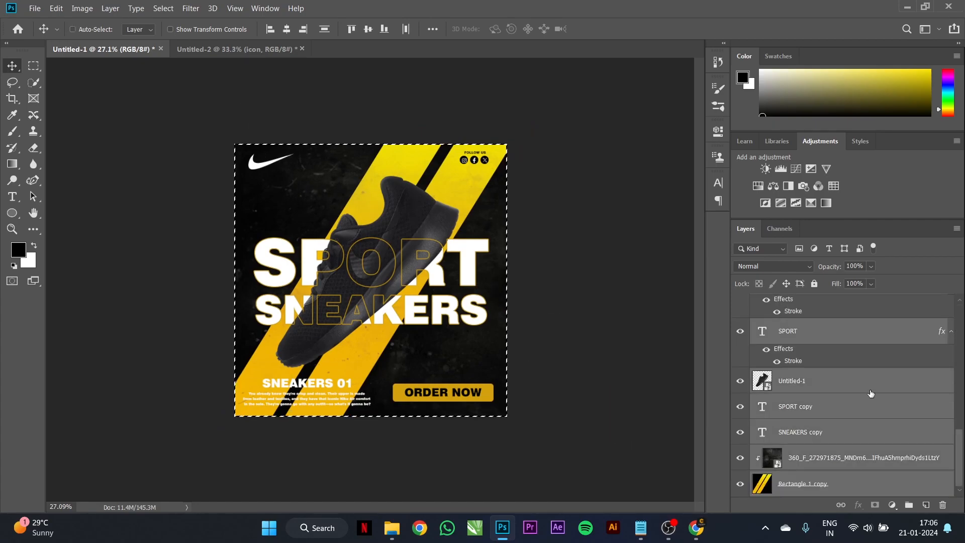
pyautogui.hotkey('ctrl', 'g')
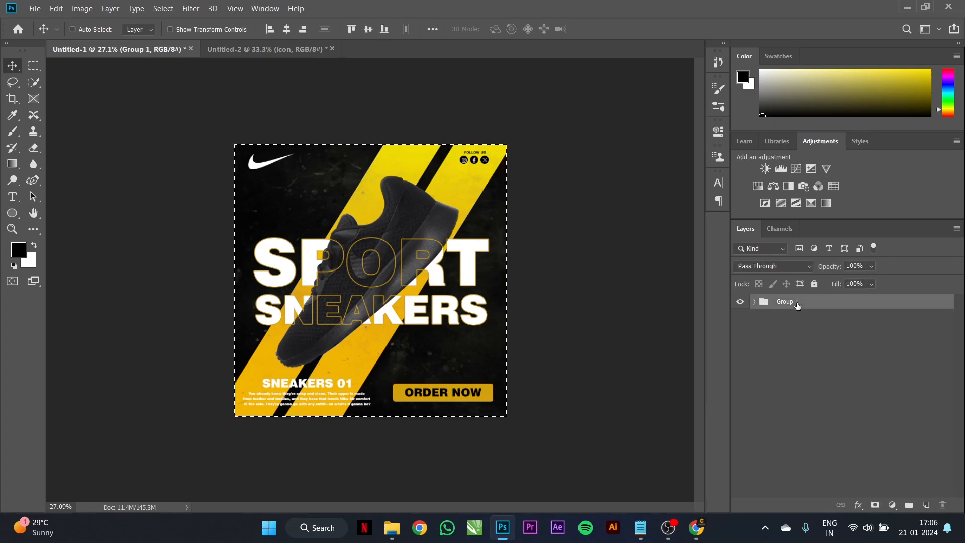
# - Duplicate the poster group, hide the original Group 1 and clear the canvas selection
pyautogui.hotkey('ctrl', 'j')
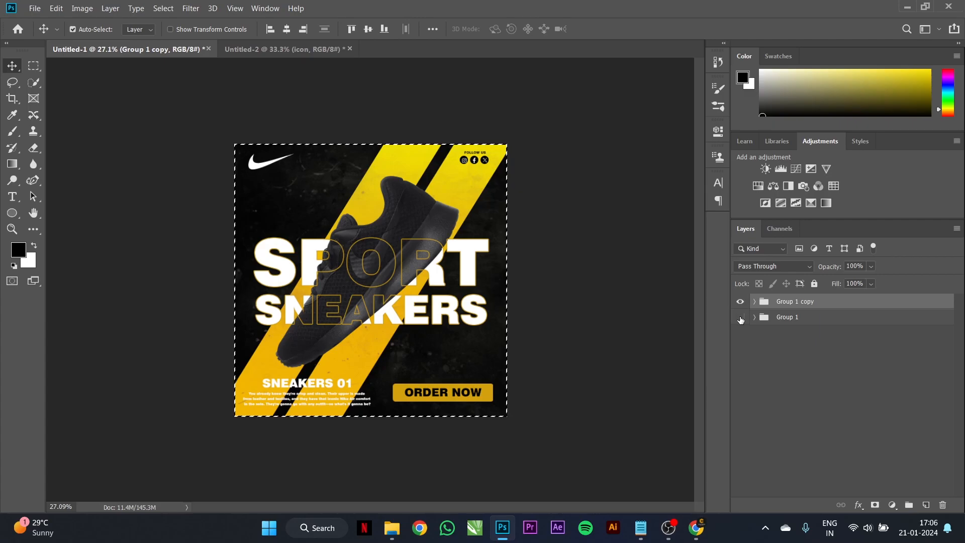
pyautogui.click(593, 290)
pyautogui.hotkey('ctrl', 'd')
pyautogui.scroll(3, 777, 306)
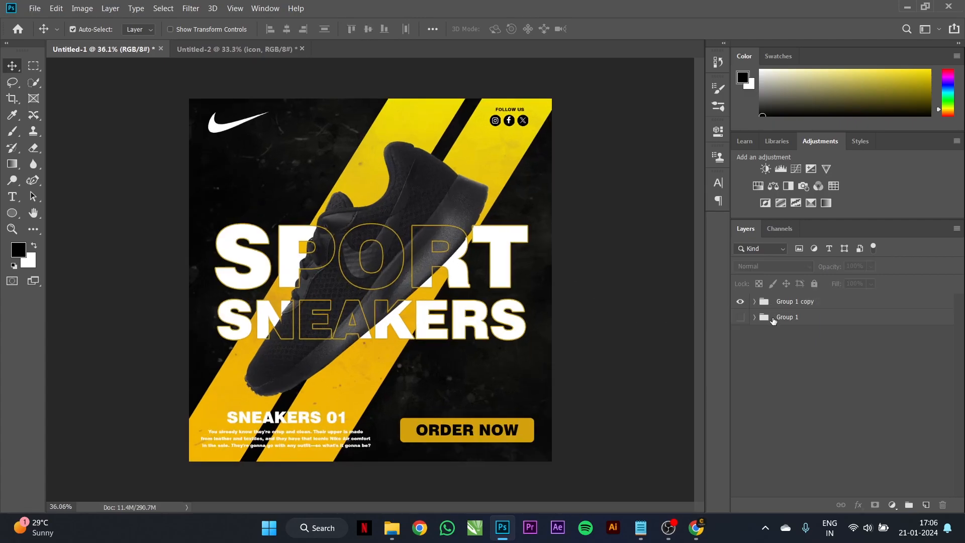
# - Convert the duplicated group, Group 1 copy, to a smart object
pyautogui.click(775, 302)
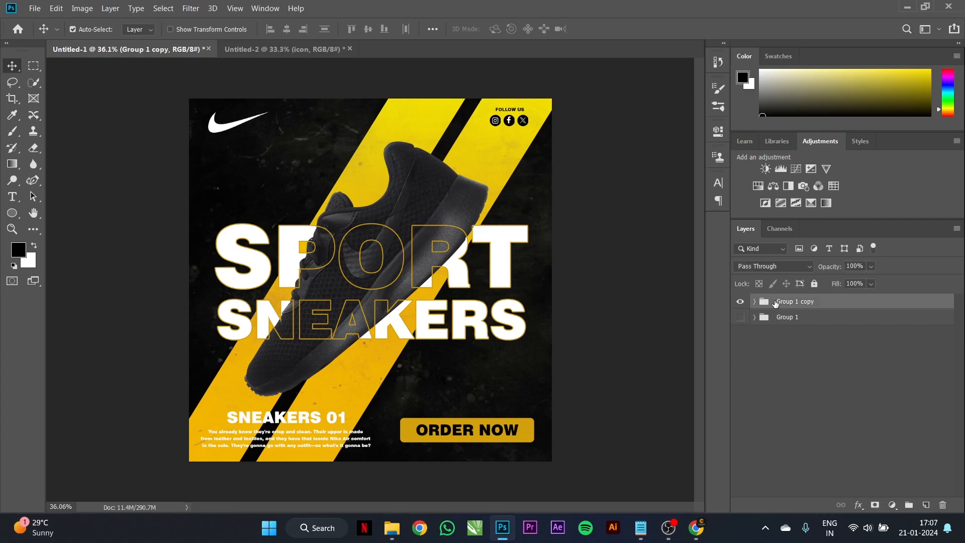
pyautogui.rightClick(774, 301)
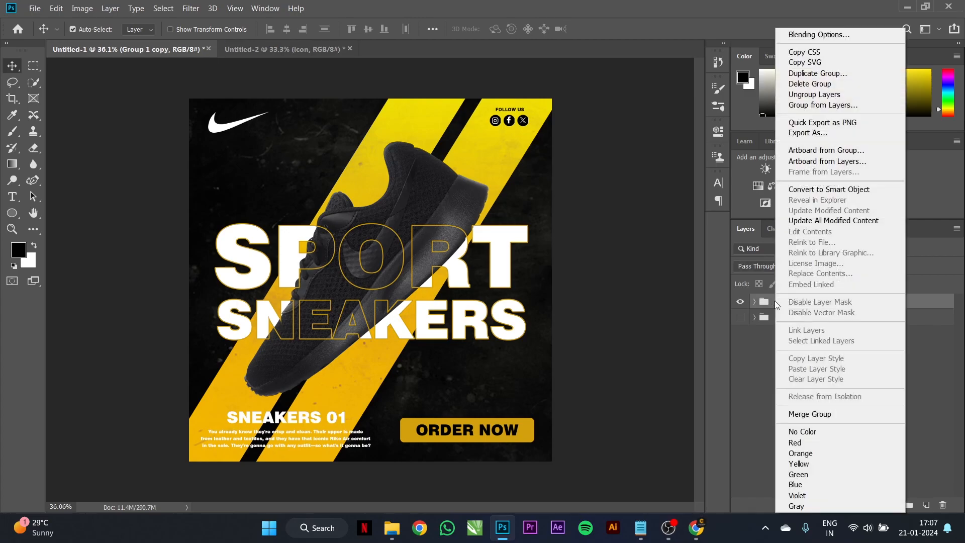
pyautogui.click(804, 190)
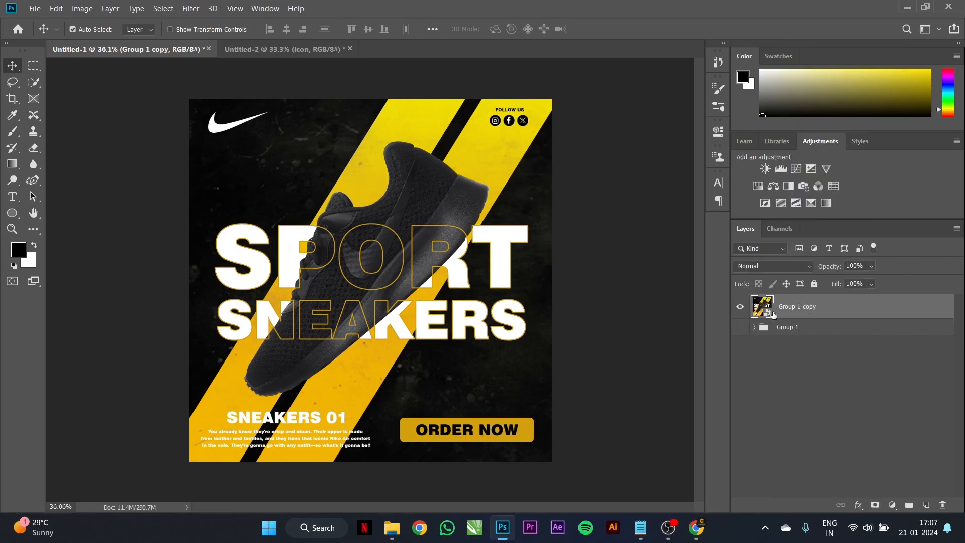
# - Start a Camera Raw Filter on Group 1 copy with Exposure +0.15, Contrast +5, Highlights 0, Shadows +6 and Whites +3
pyautogui.click(191, 9)
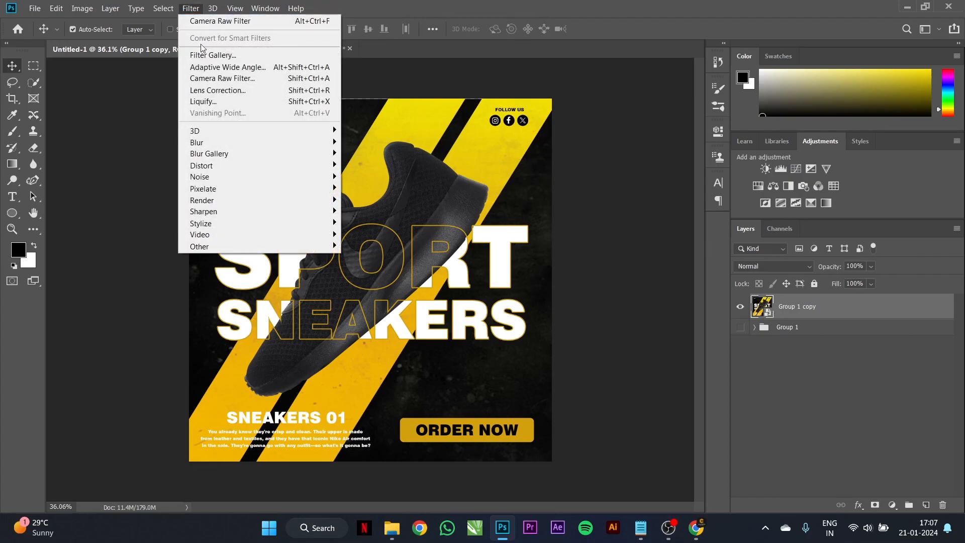
pyautogui.click(208, 78)
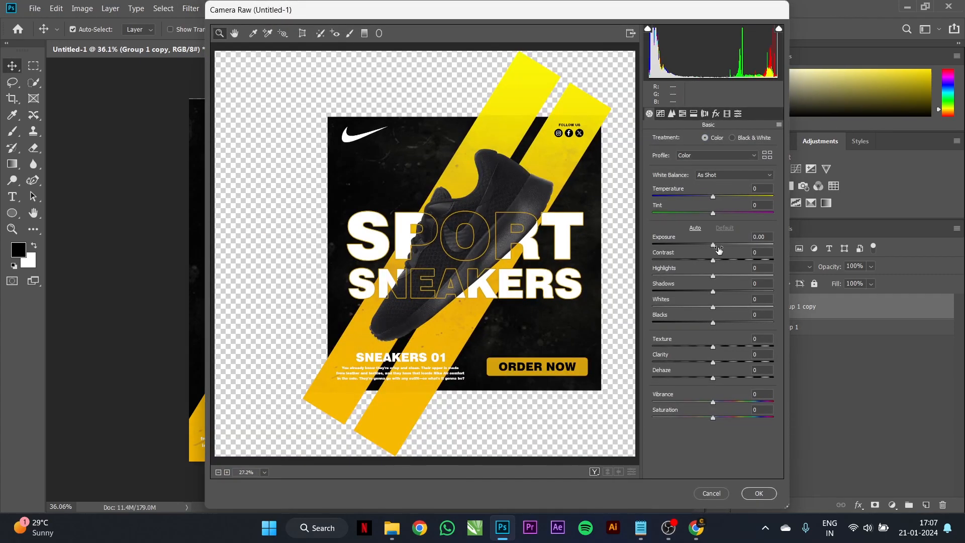
pyautogui.moveTo(714, 247); pyautogui.dragTo(714, 275)
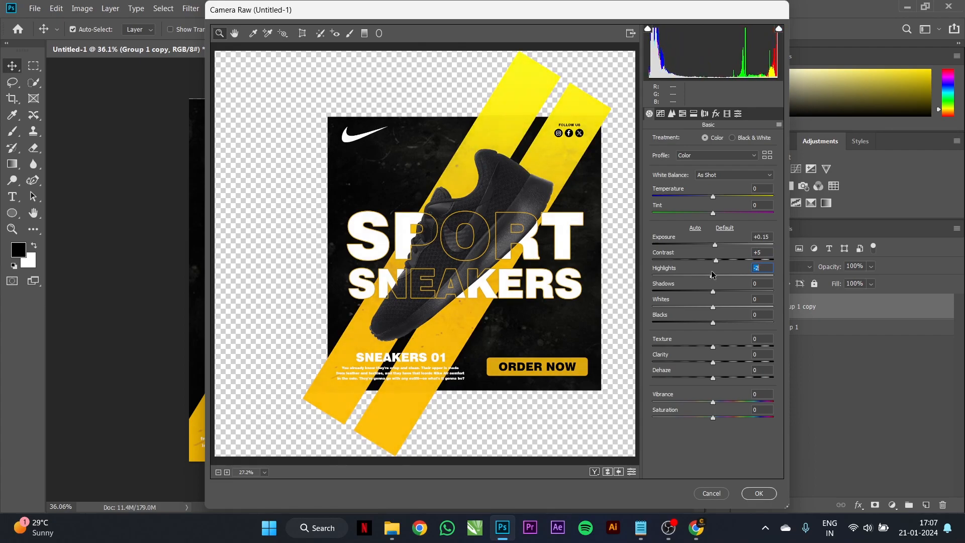
pyautogui.write('0')
pyautogui.moveTo(714, 291); pyautogui.dragTo(718, 329)
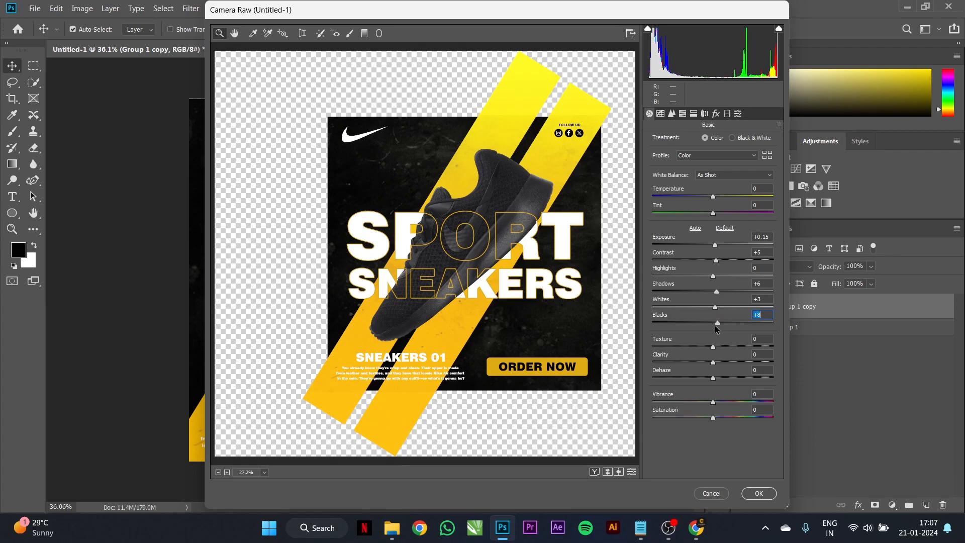
# - Set Blacks to +5, Texture to +5, Clarity to 0 and Highlights to +6, and apply the Camera Raw Filter
pyautogui.moveTo(716, 330); pyautogui.dragTo(715, 363)
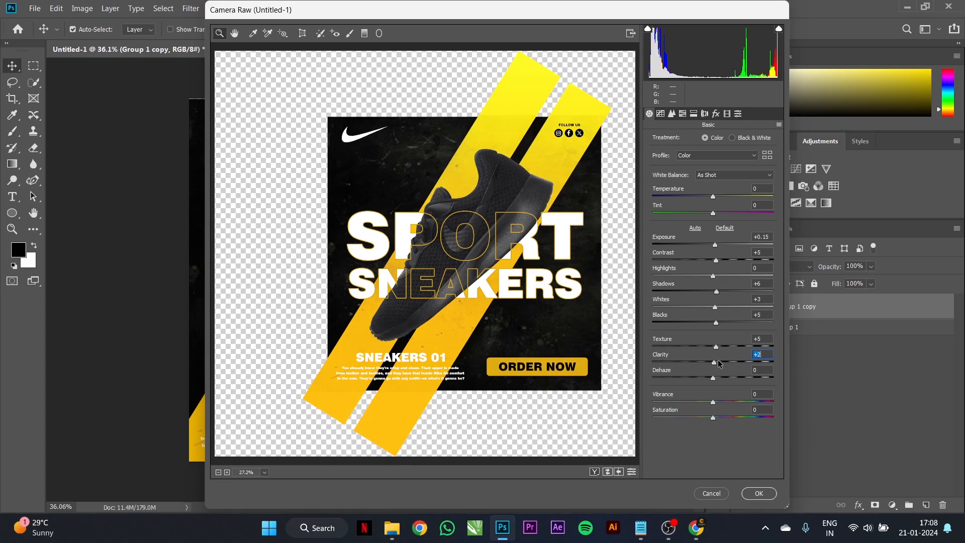
pyautogui.write('0')
pyautogui.moveTo(713, 378); pyautogui.dragTo(713, 379)
pyautogui.moveTo(713, 277); pyautogui.dragTo(717, 279)
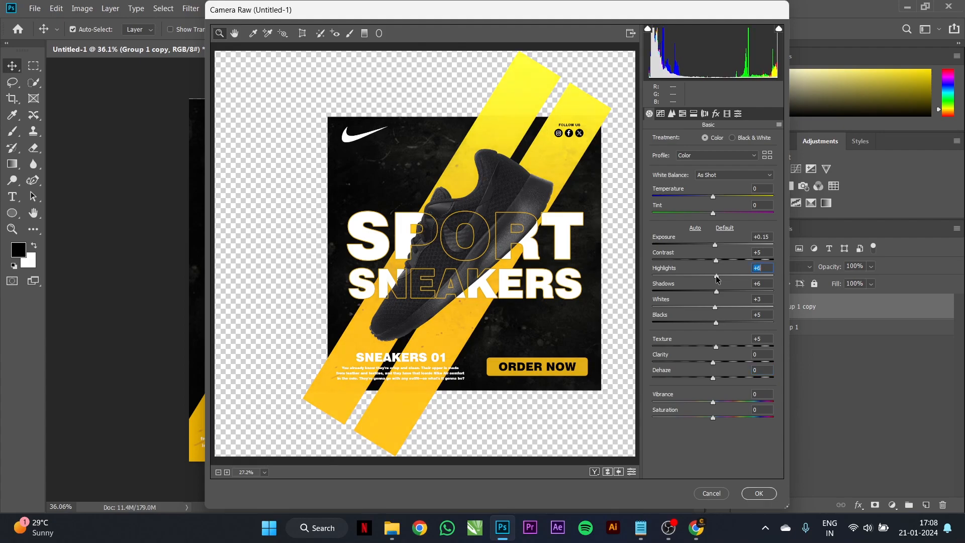
pyautogui.click(759, 493)
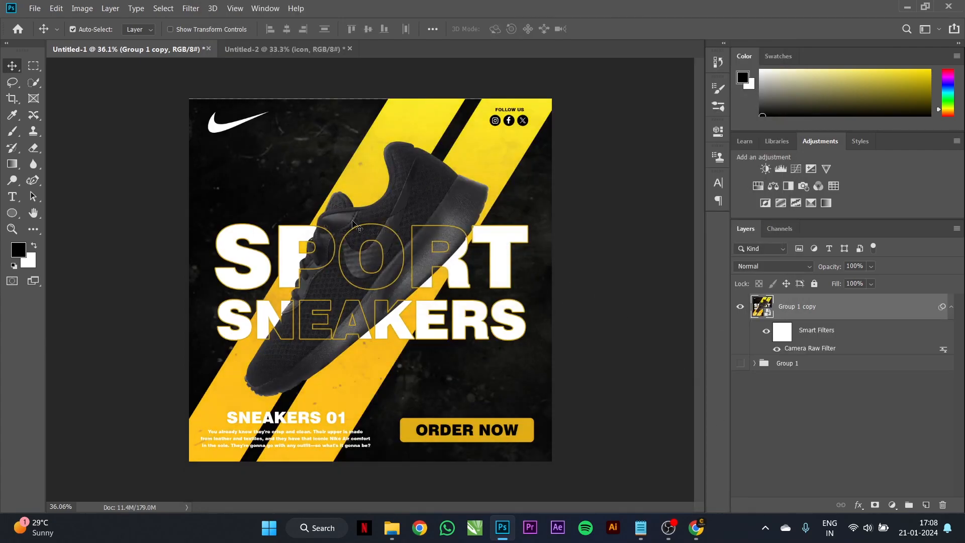